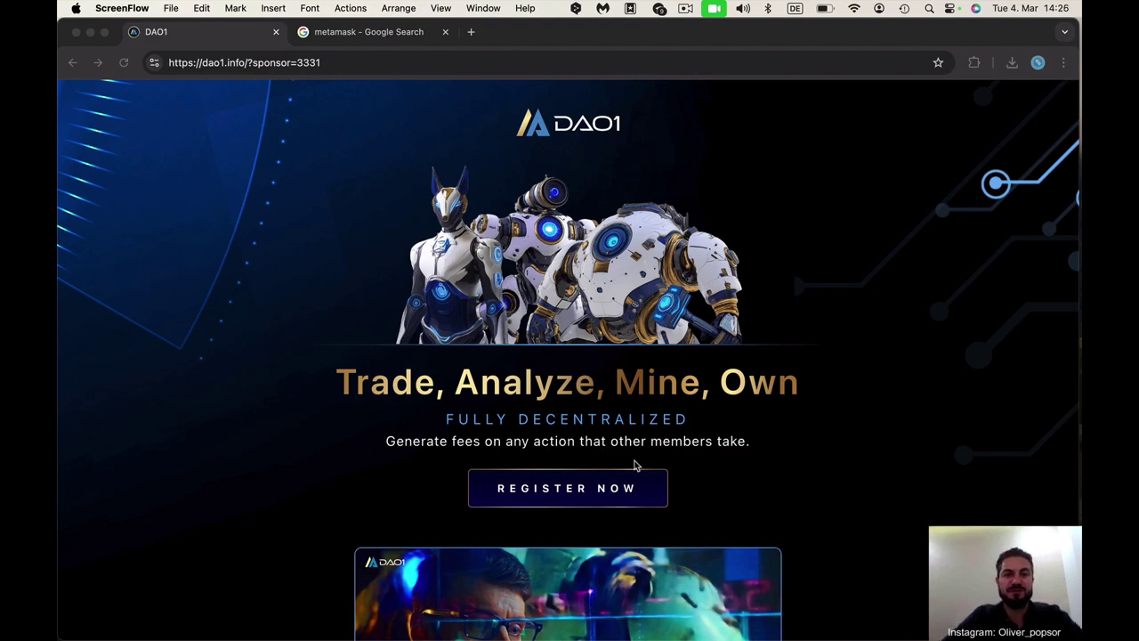
Browse the DAO1 landing page and choose REGISTER NOW to reach the Registration Steps page
click(349, 63)
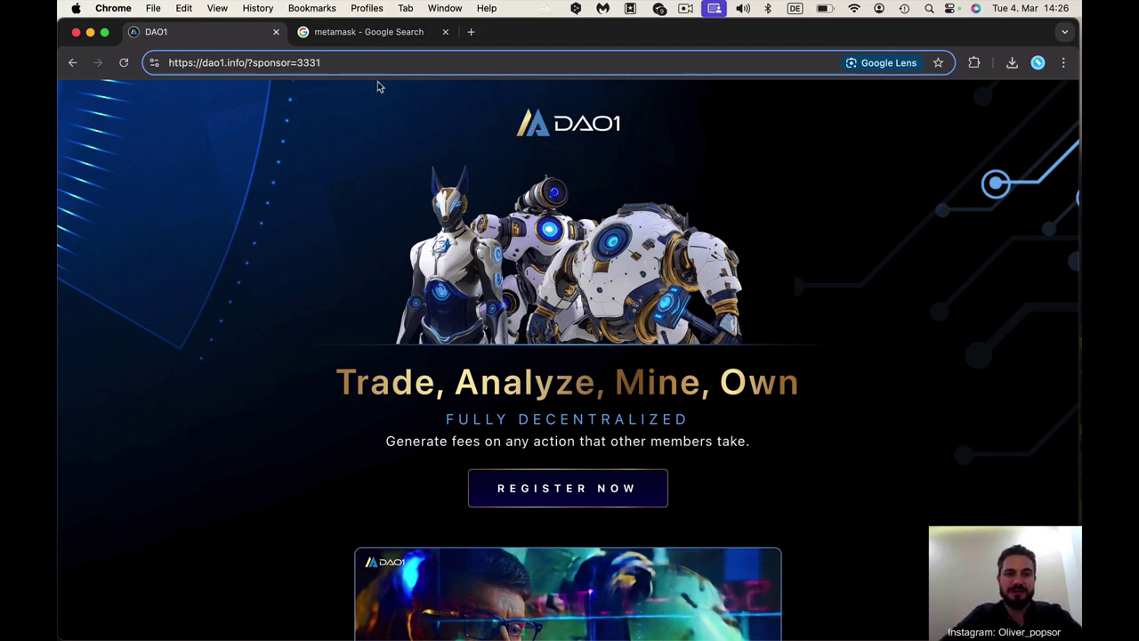
scroll(516, 239, down, 5)
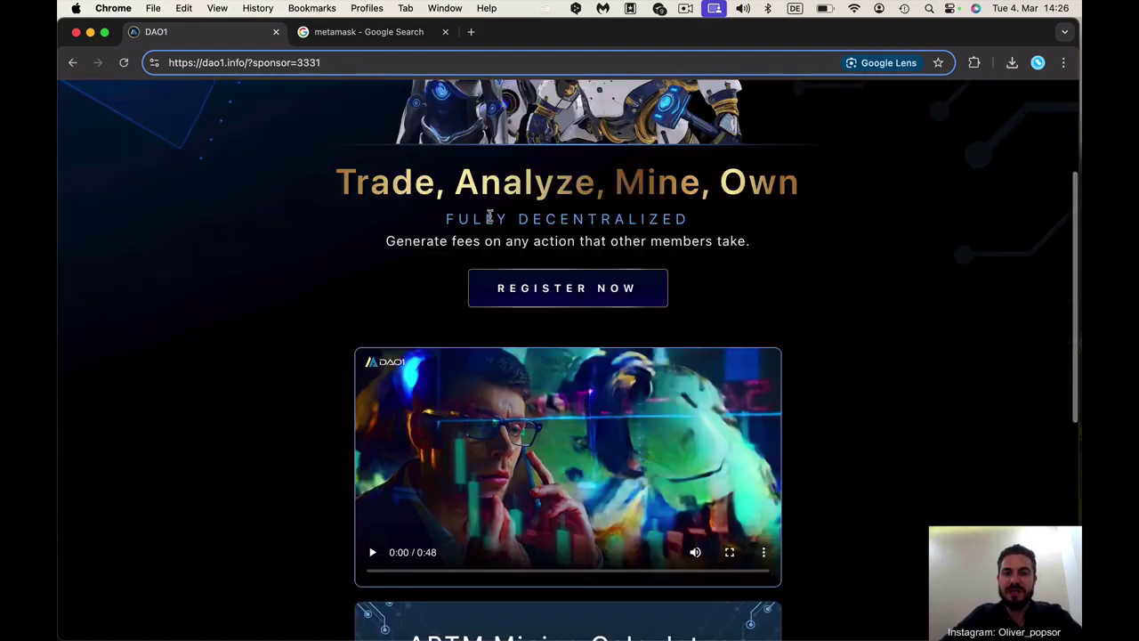
scroll(564, 242, down, 6)
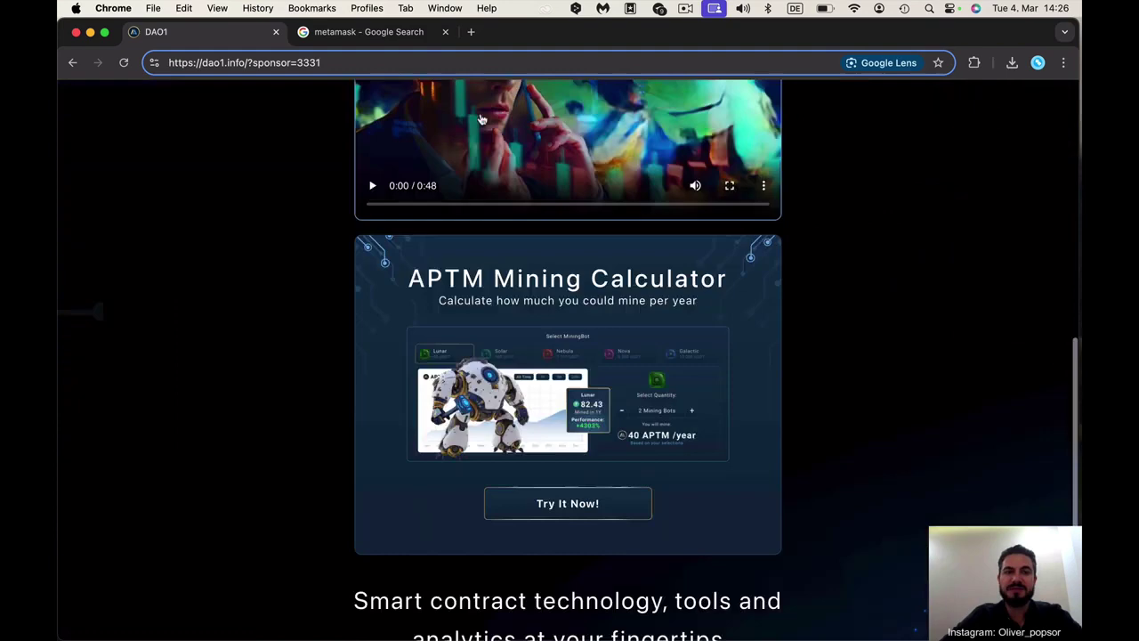
scroll(556, 491, down, 3)
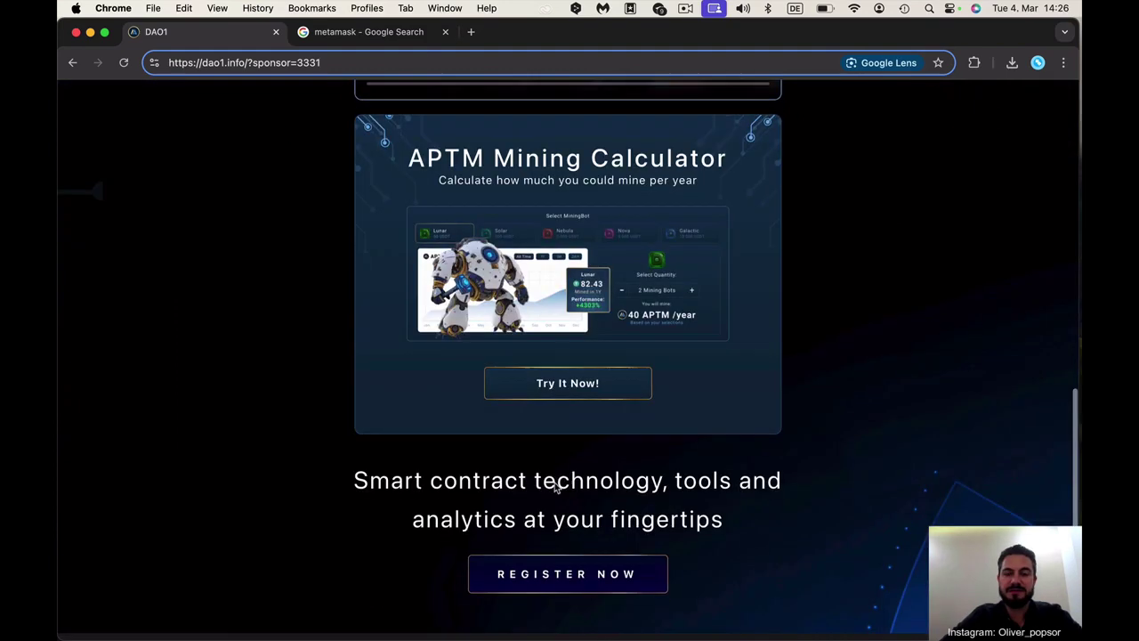
scroll(558, 437, up, 2)
scroll(561, 370, up, 11)
scroll(562, 365, down, 3)
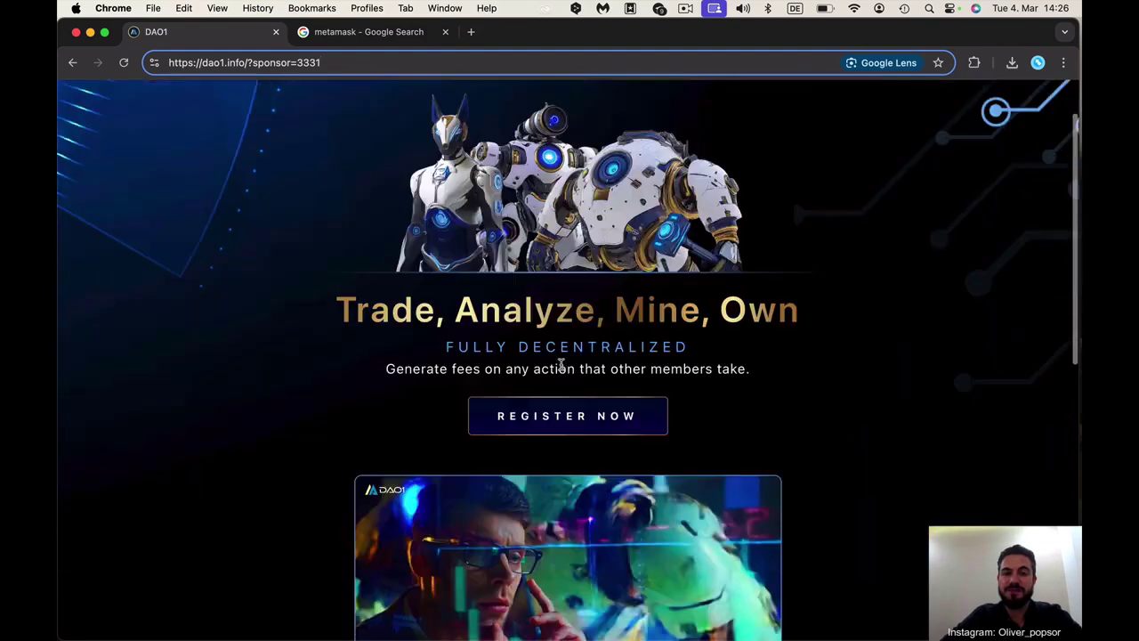
click(560, 331)
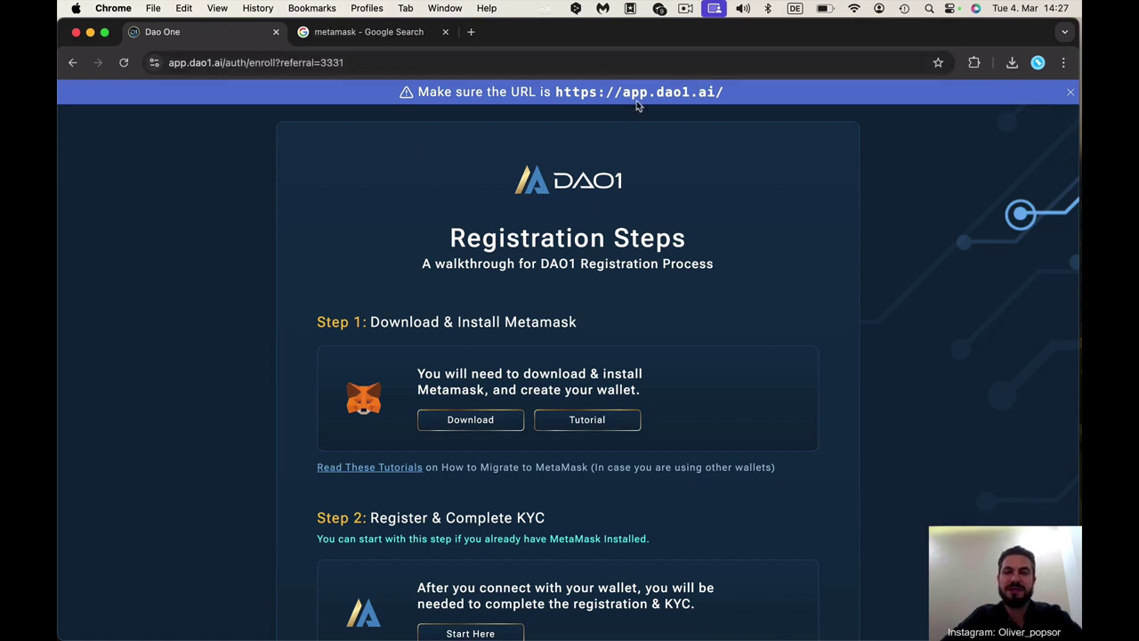
scroll(735, 218, down, 1)
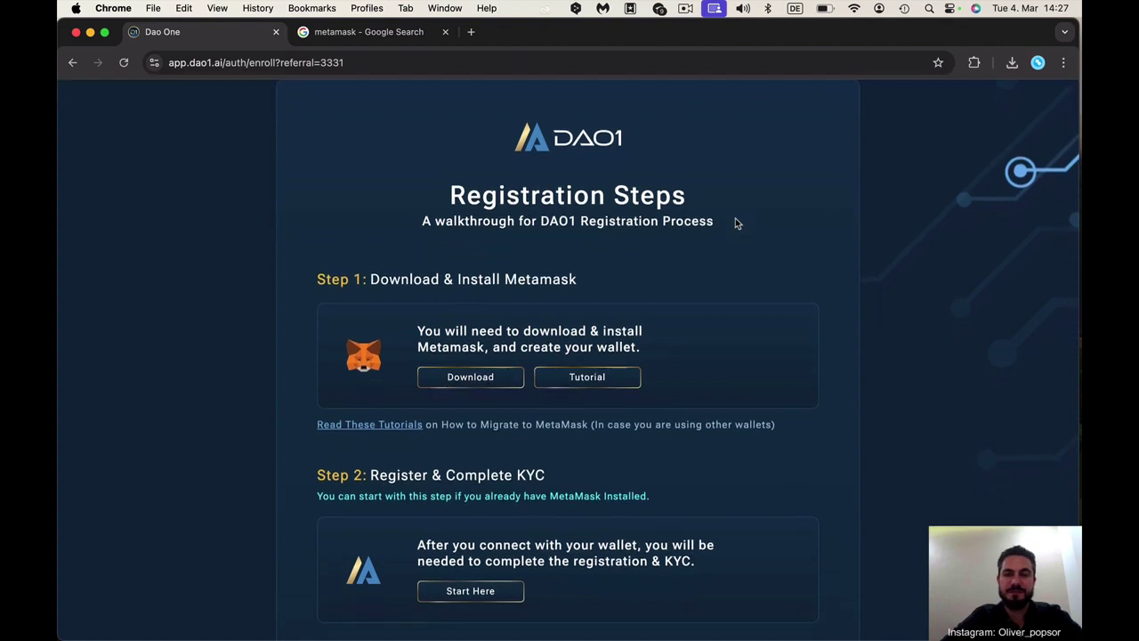
scroll(737, 223, down, 2)
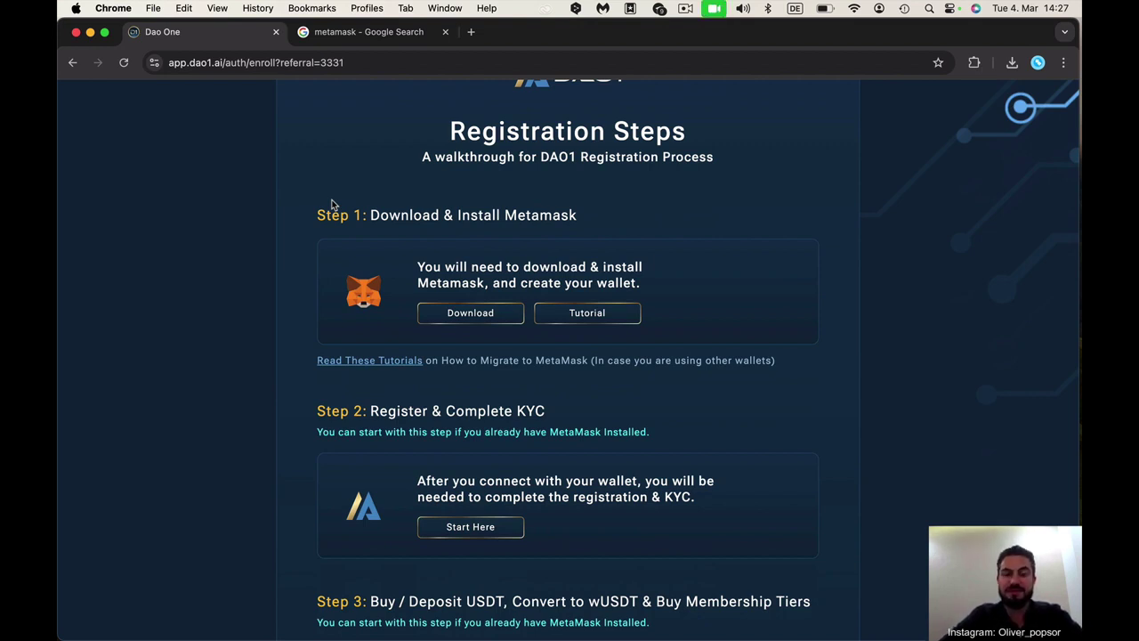
scroll(410, 261, down, 1)
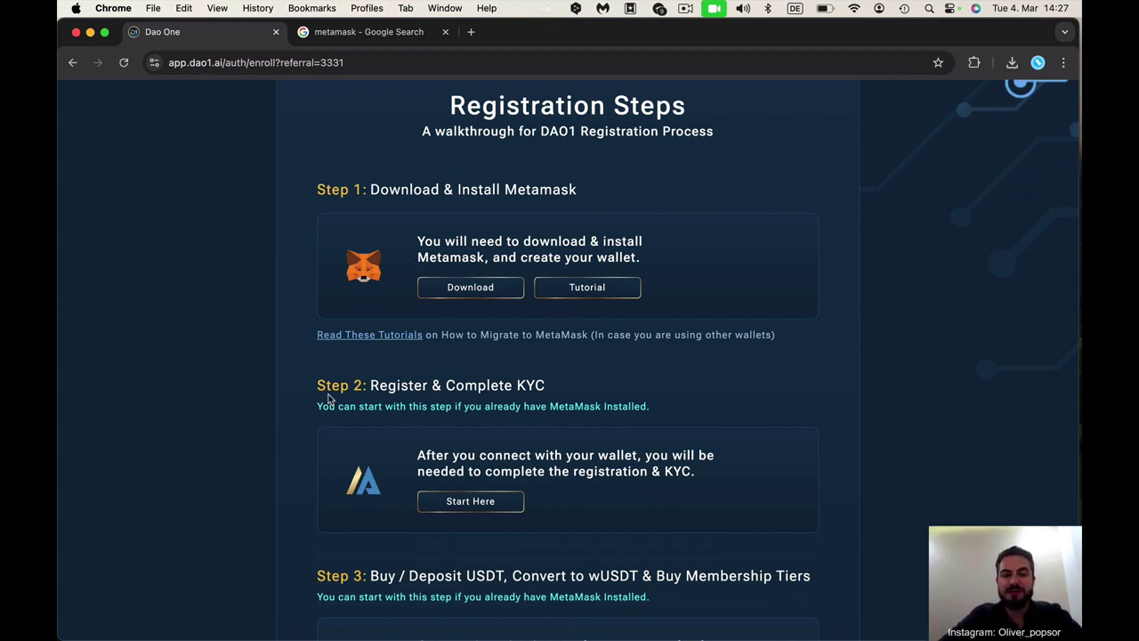
scroll(329, 397, down, 1)
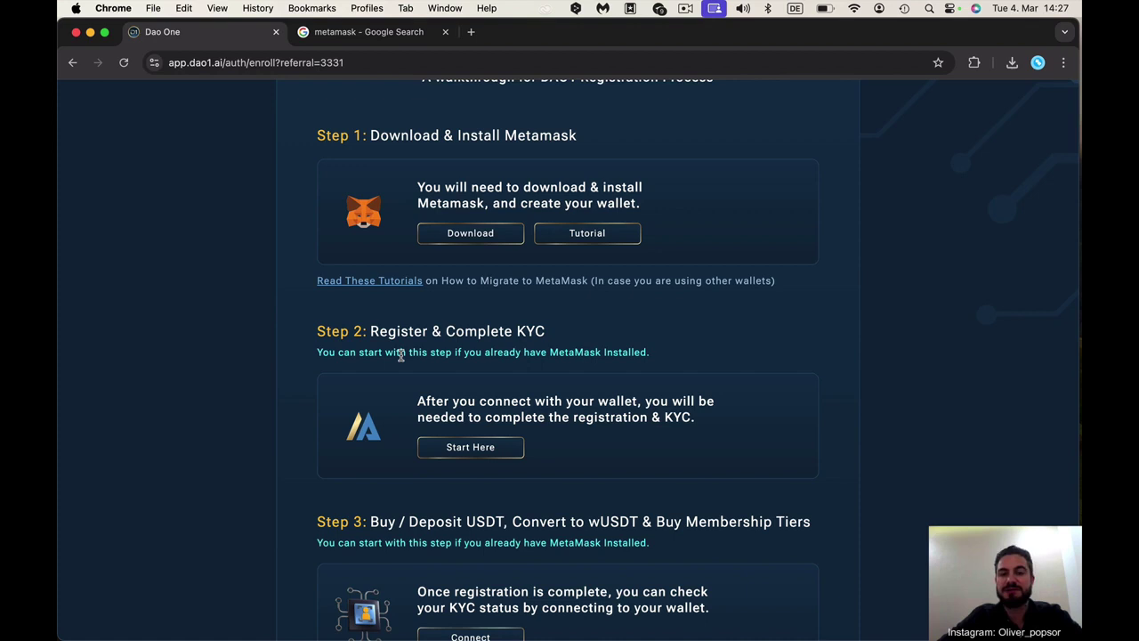
scroll(400, 354, down, 3)
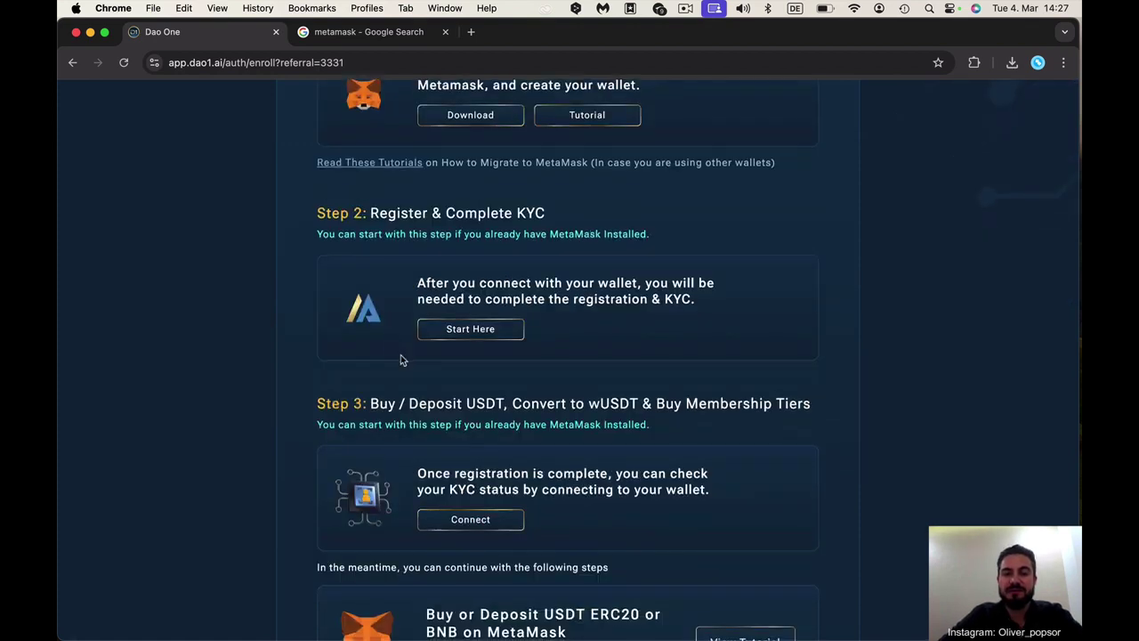
scroll(400, 354, down, 1)
scroll(400, 354, down, 1)
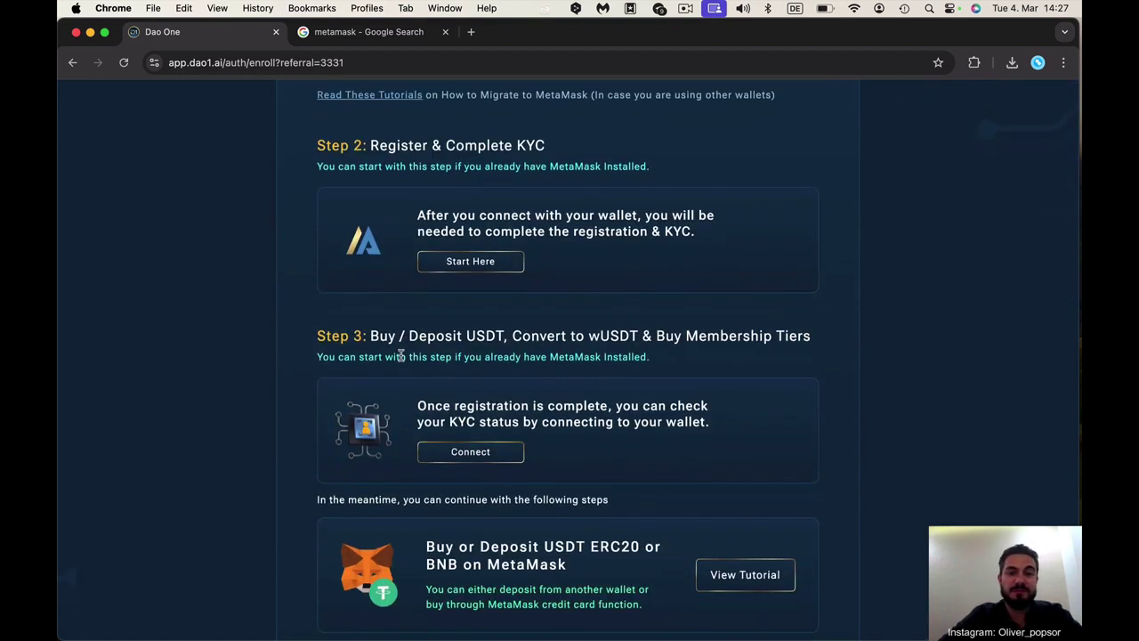
scroll(400, 355, down, 2)
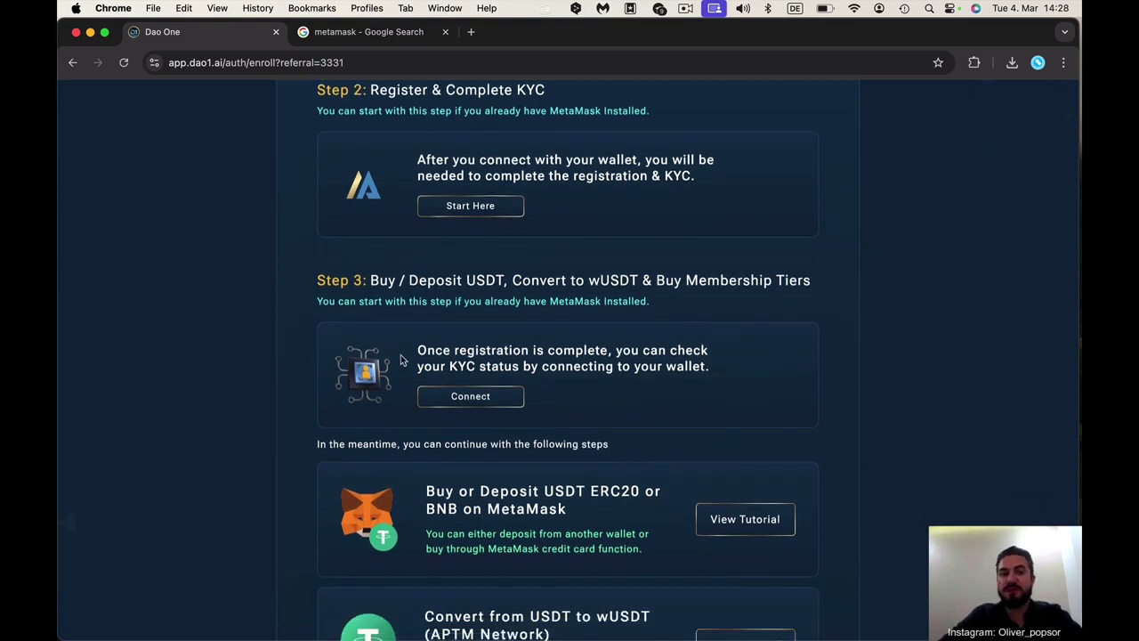
scroll(400, 359, down, 4)
scroll(401, 354, down, 5)
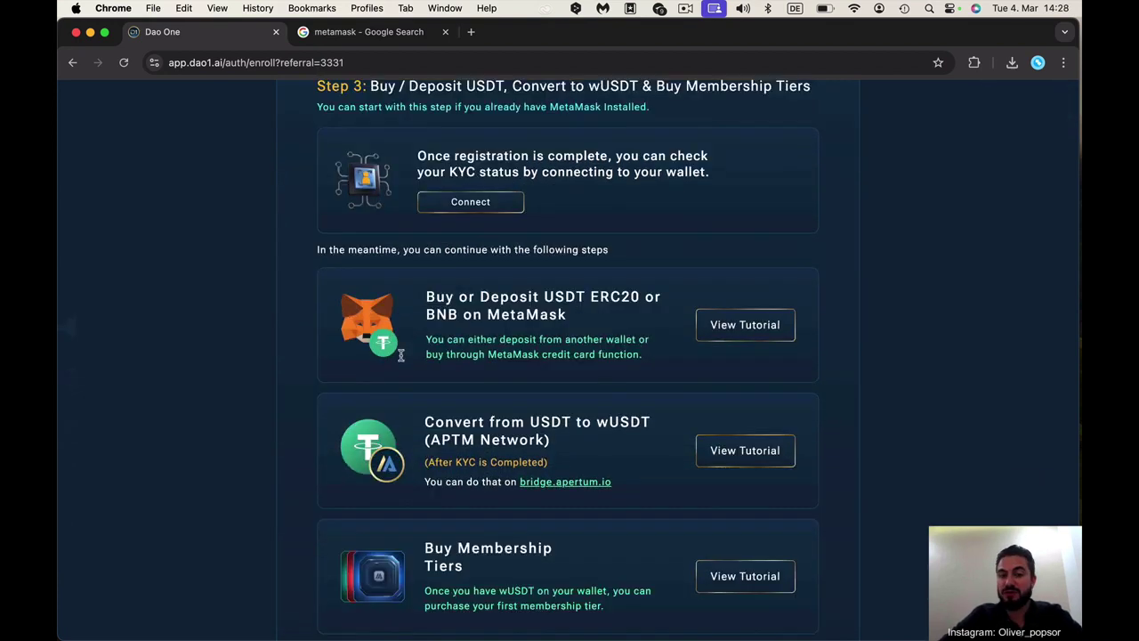
scroll(613, 424, down, 2)
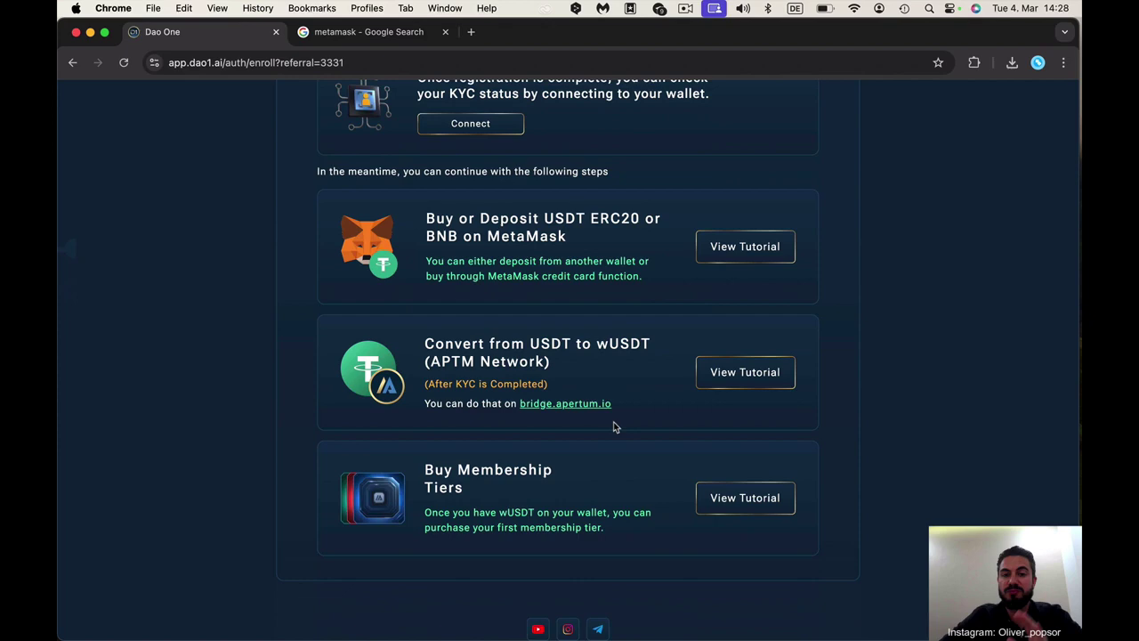
scroll(613, 427, up, 12)
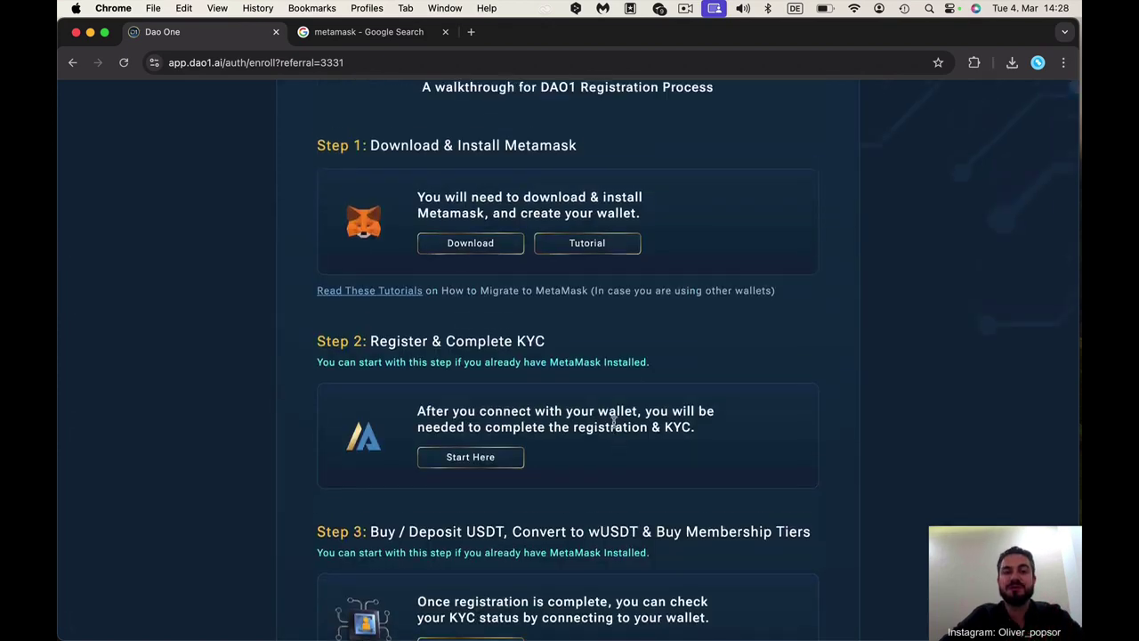
scroll(613, 424, up, 3)
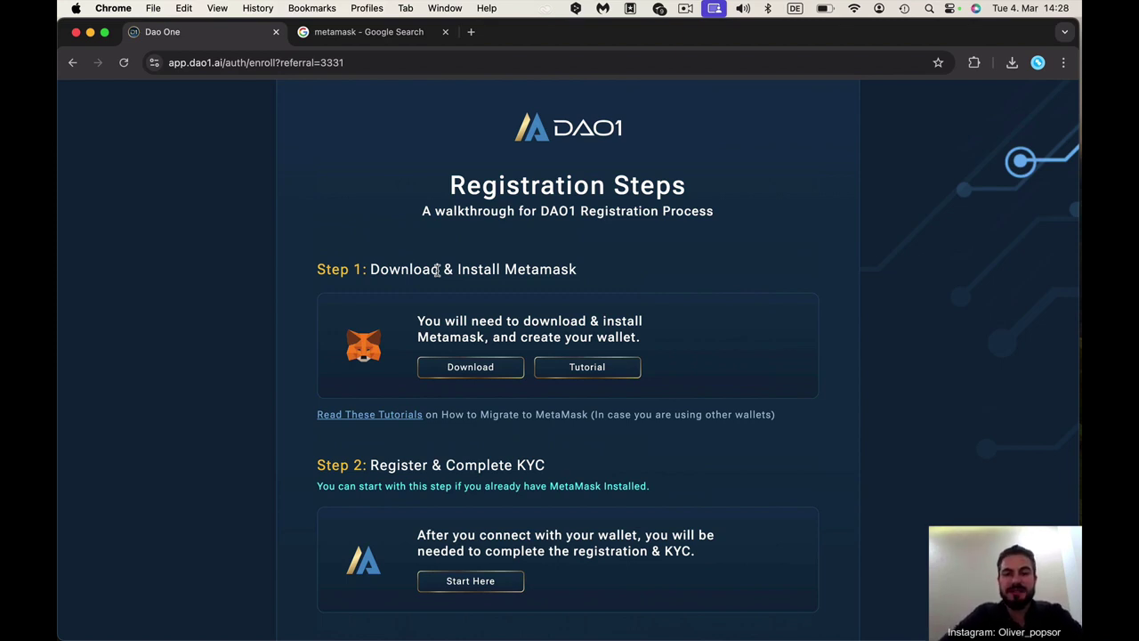
Open the MetaMask download site from Step 1 and close the old metamask search tab
click(471, 368)
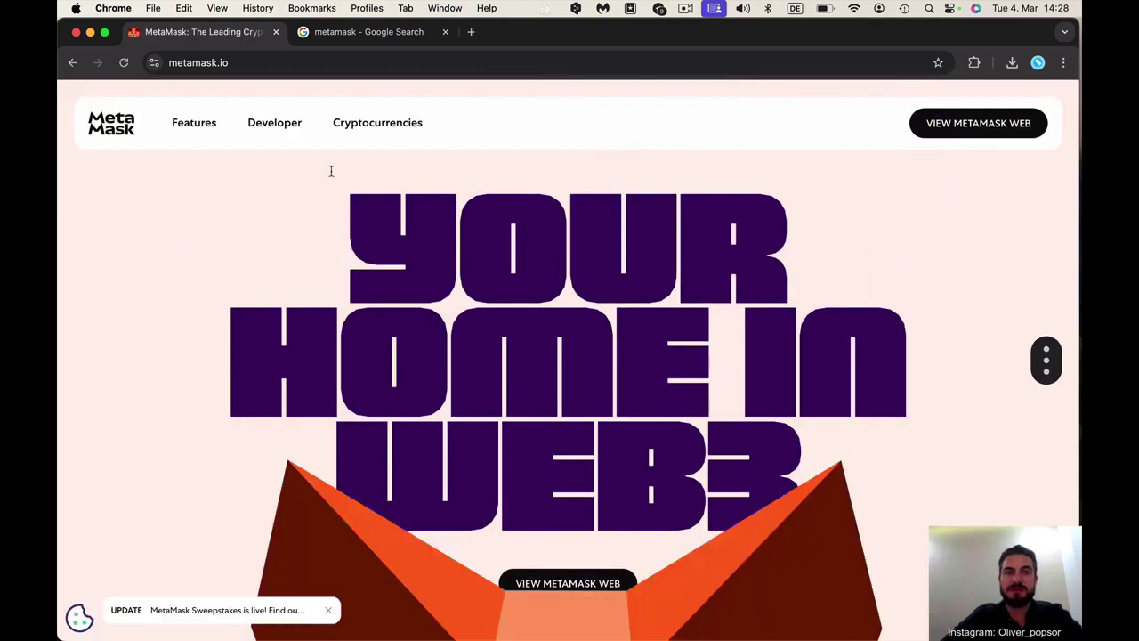
click(260, 63)
click(260, 63)
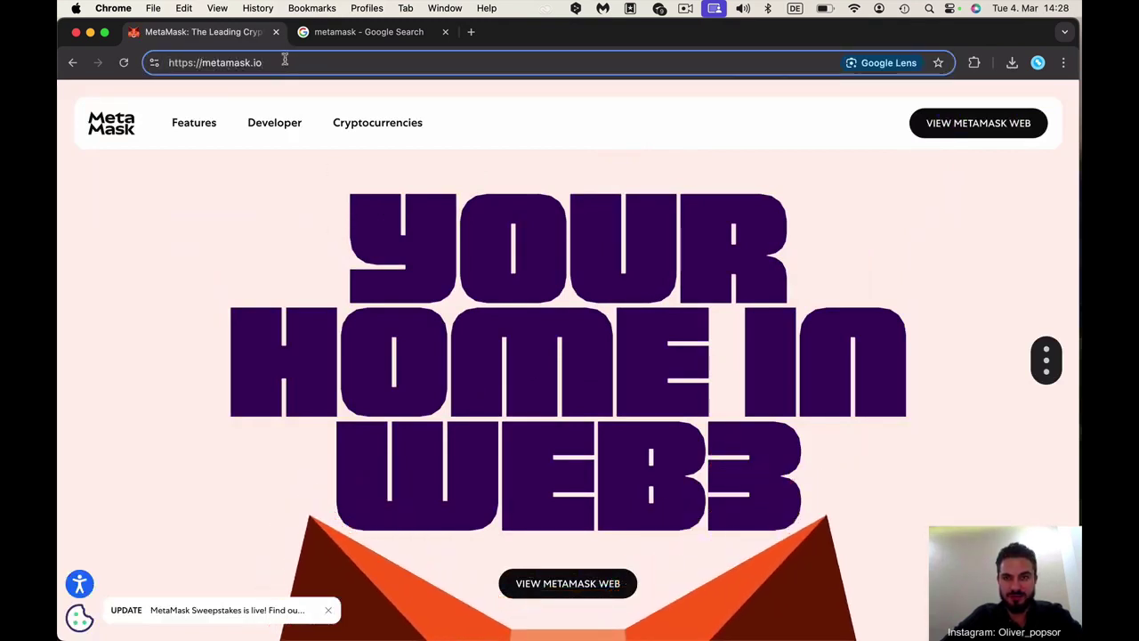
click(445, 31)
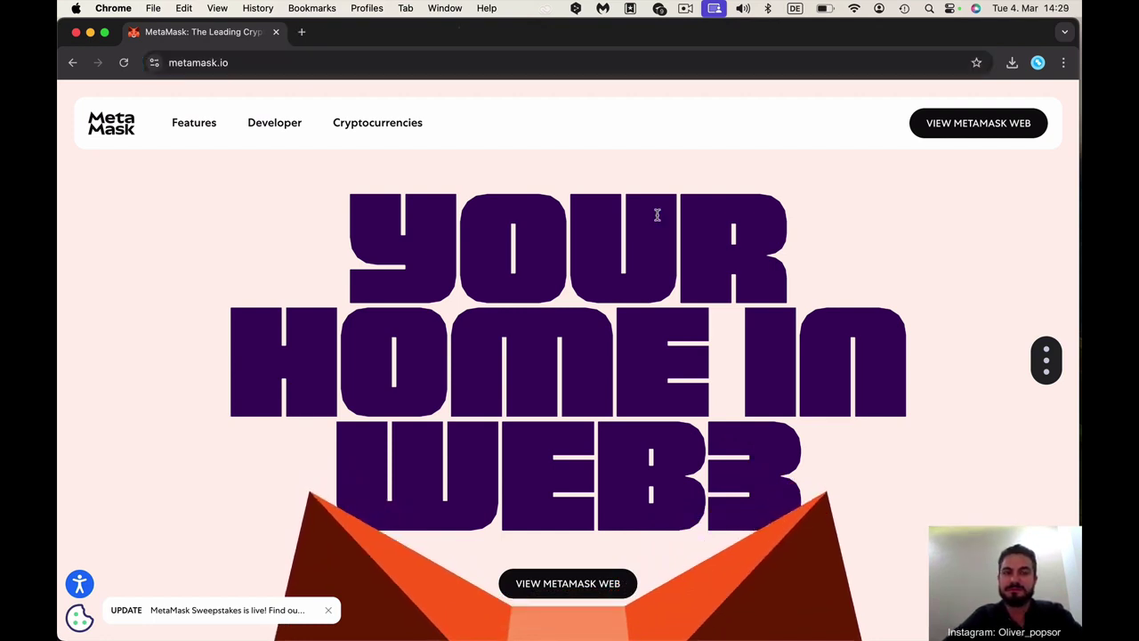
Go through VIEW METAMASK WEB, Download MetaMask and GET METAMASK to its Chrome Web Store page
click(976, 130)
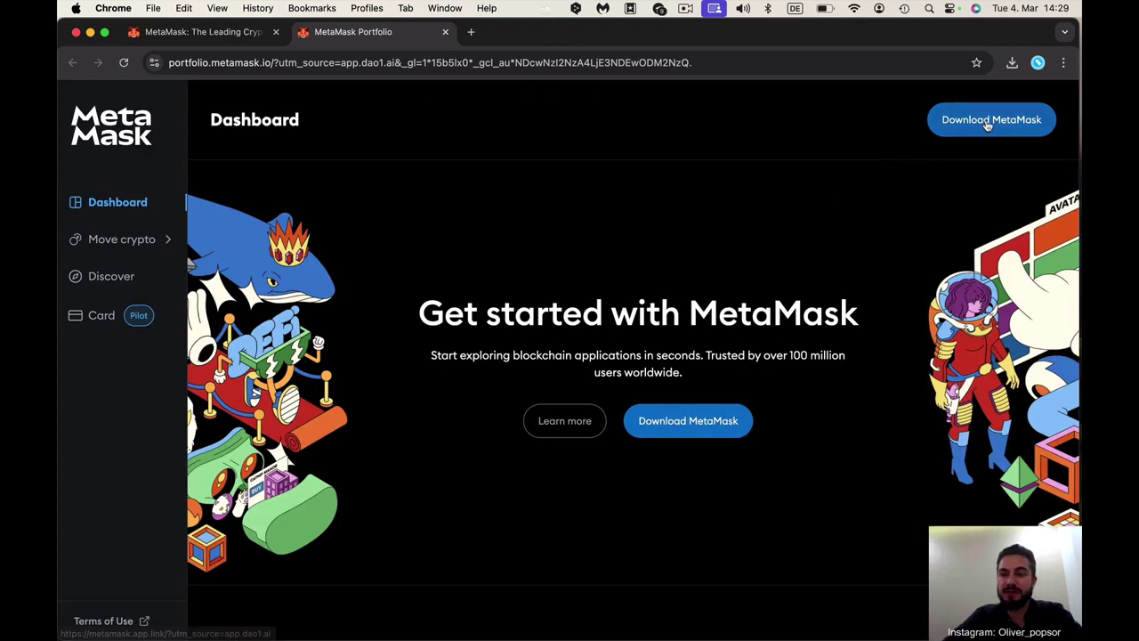
click(986, 125)
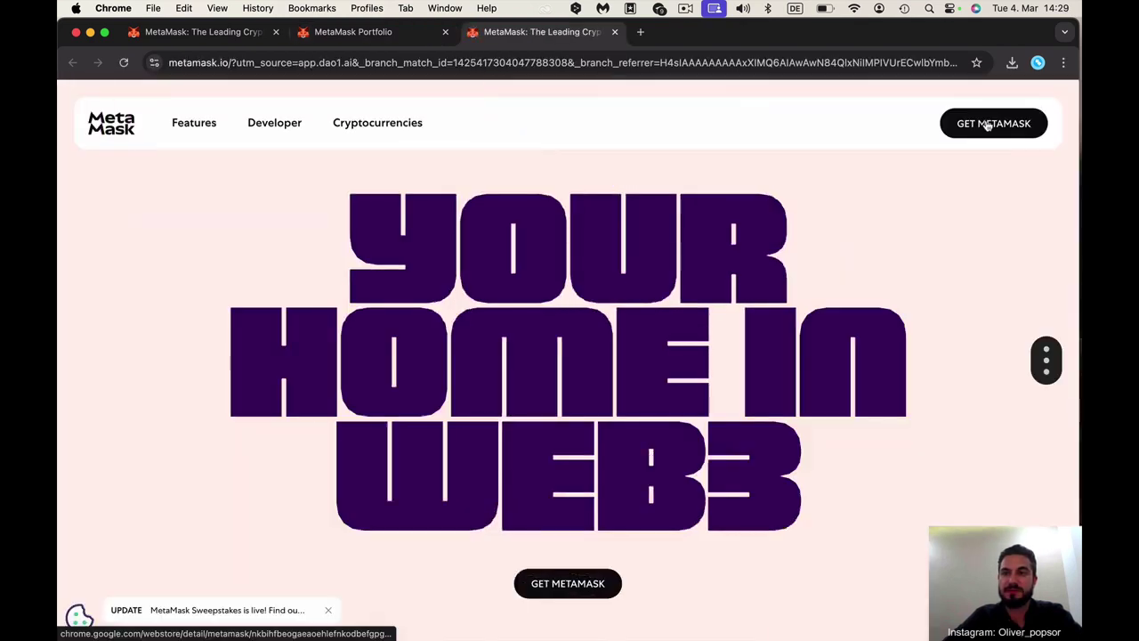
click(982, 126)
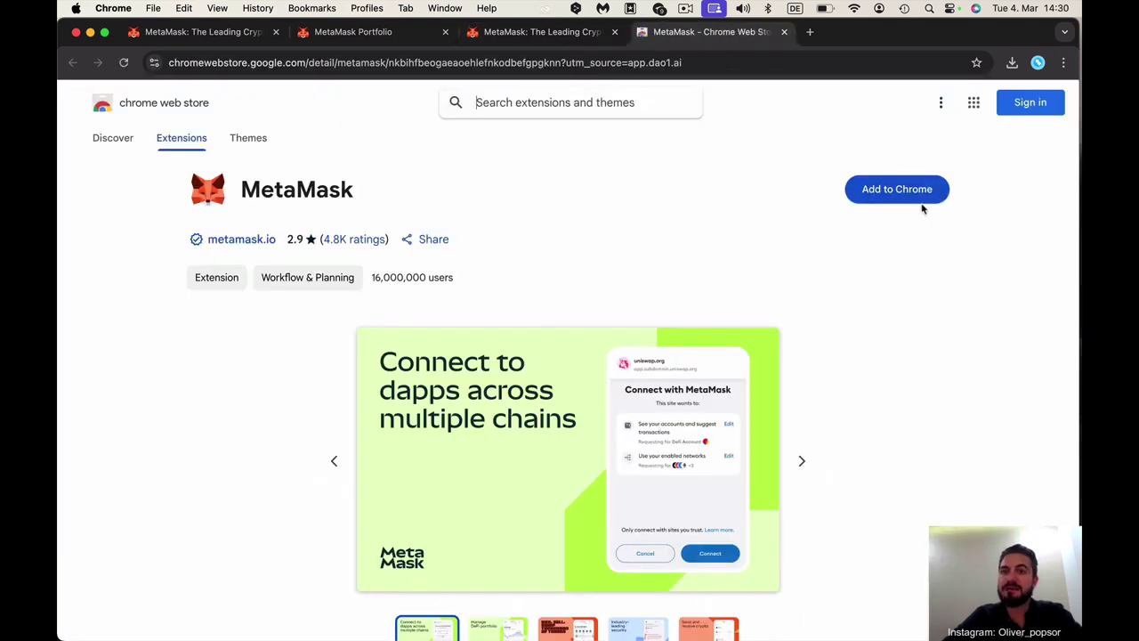
Add the MetaMask extension to Chrome and turn on extension sync
click(890, 197)
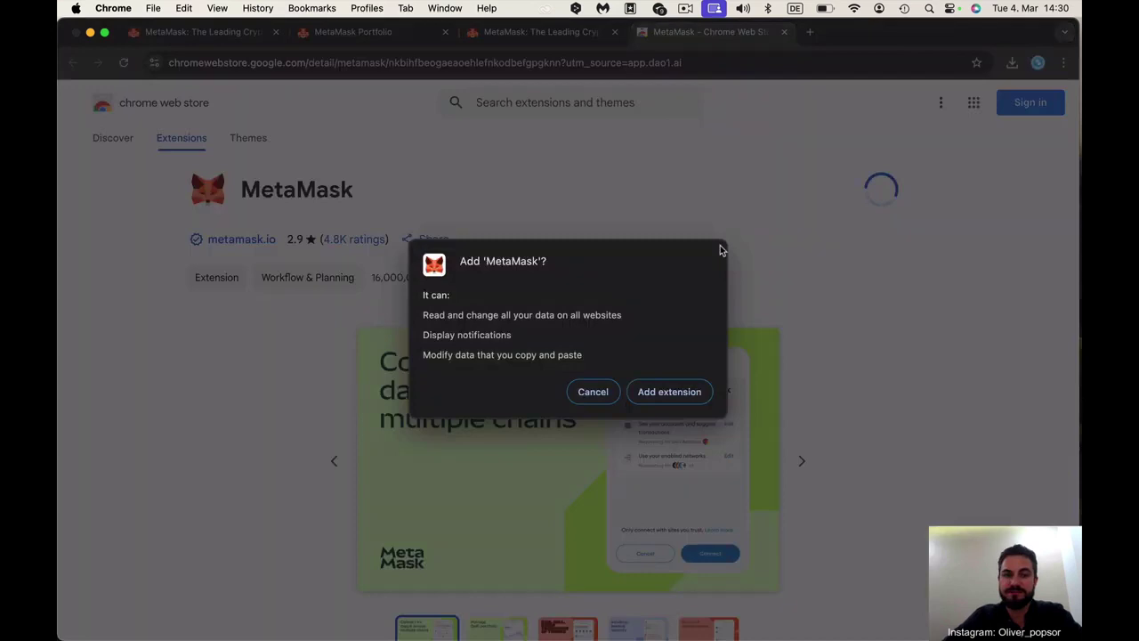
click(667, 395)
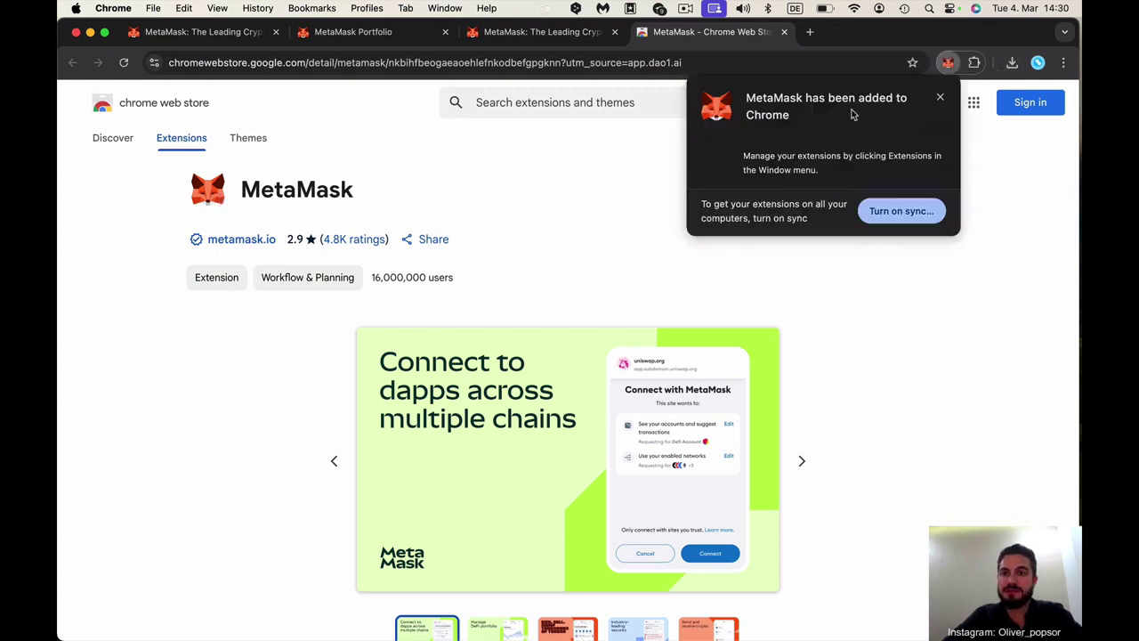
click(906, 211)
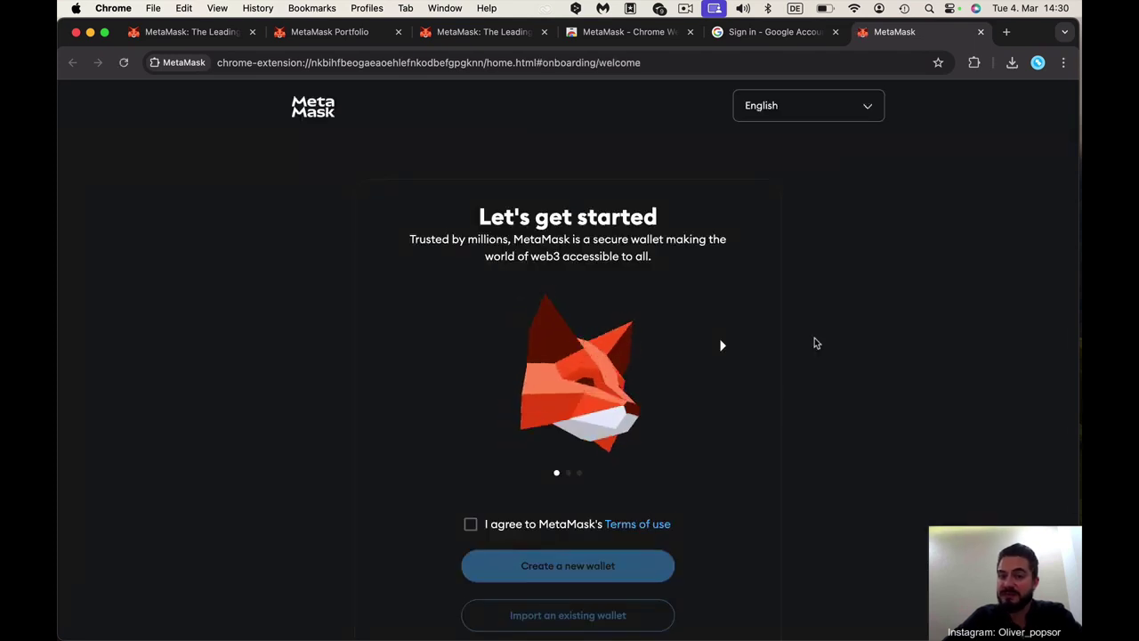
Pin MetaMask to the Chrome toolbar and confirm it has access to all sites
click(974, 62)
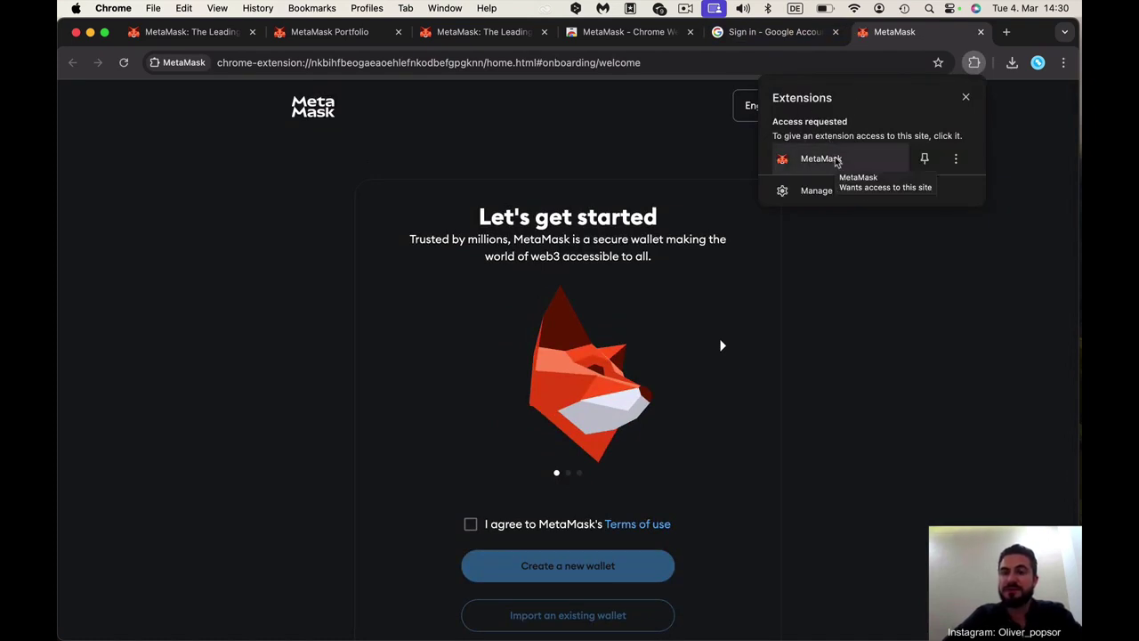
click(925, 160)
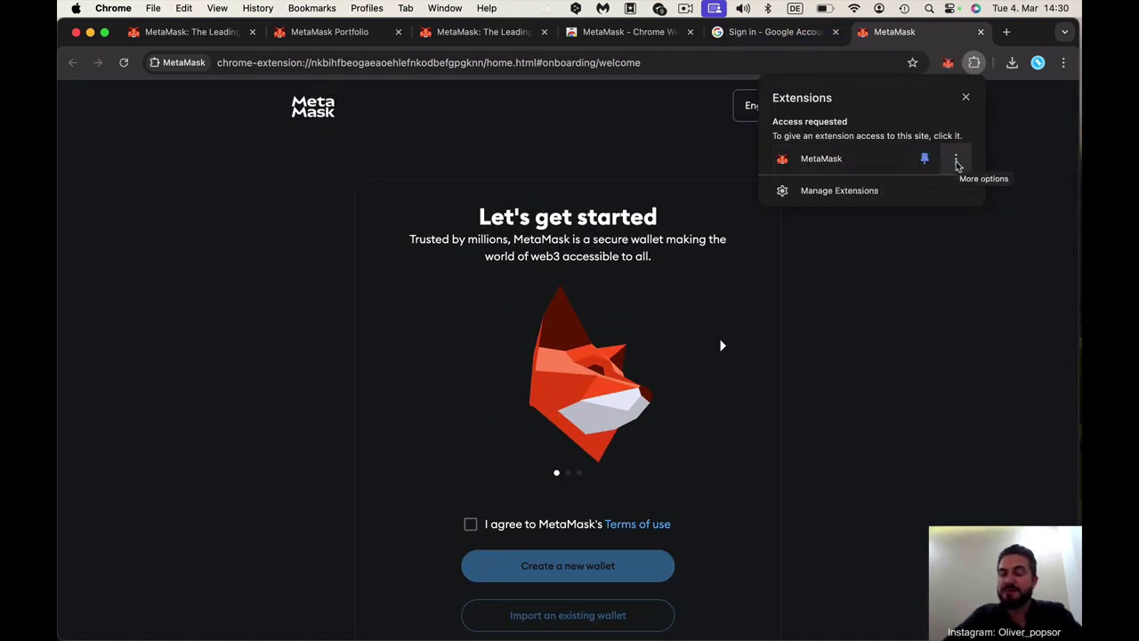
click(956, 161)
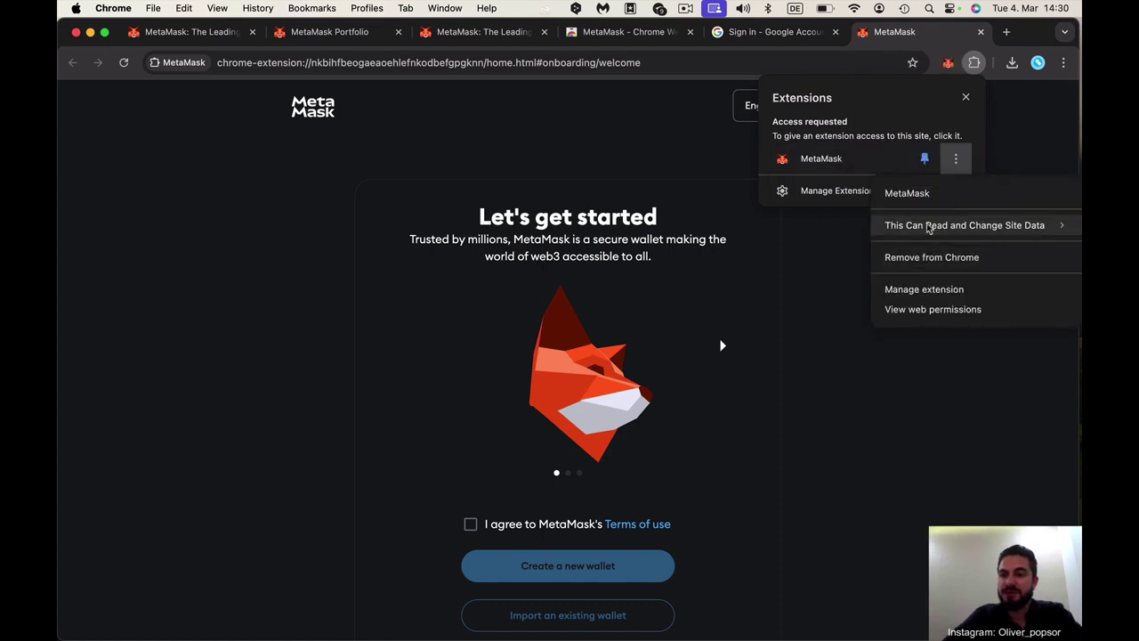
mouse_move(931, 225)
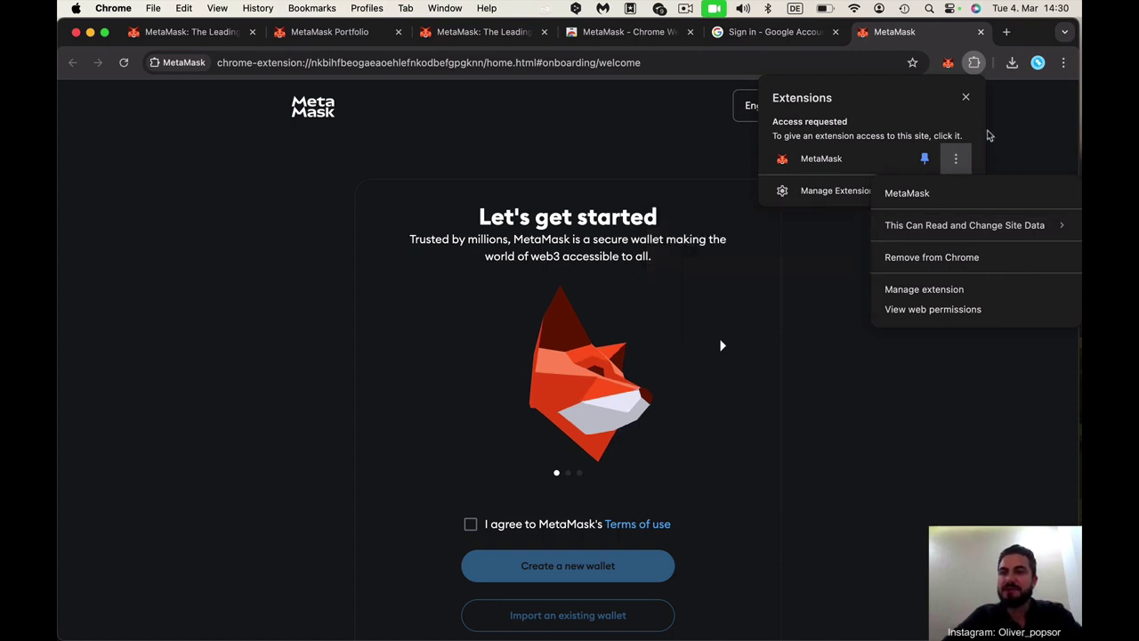
click(1015, 115)
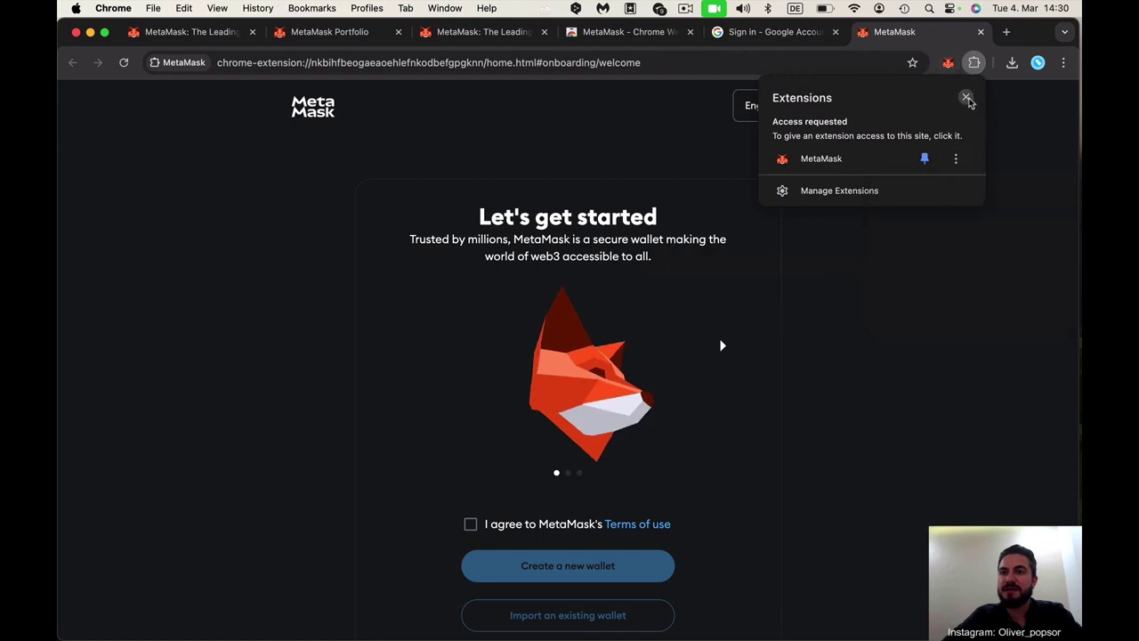
click(967, 98)
Accept MetaMask's terms of use, choose Create a new wallet, and agree to usage-data sharing including marketing
scroll(792, 410, down, 2)
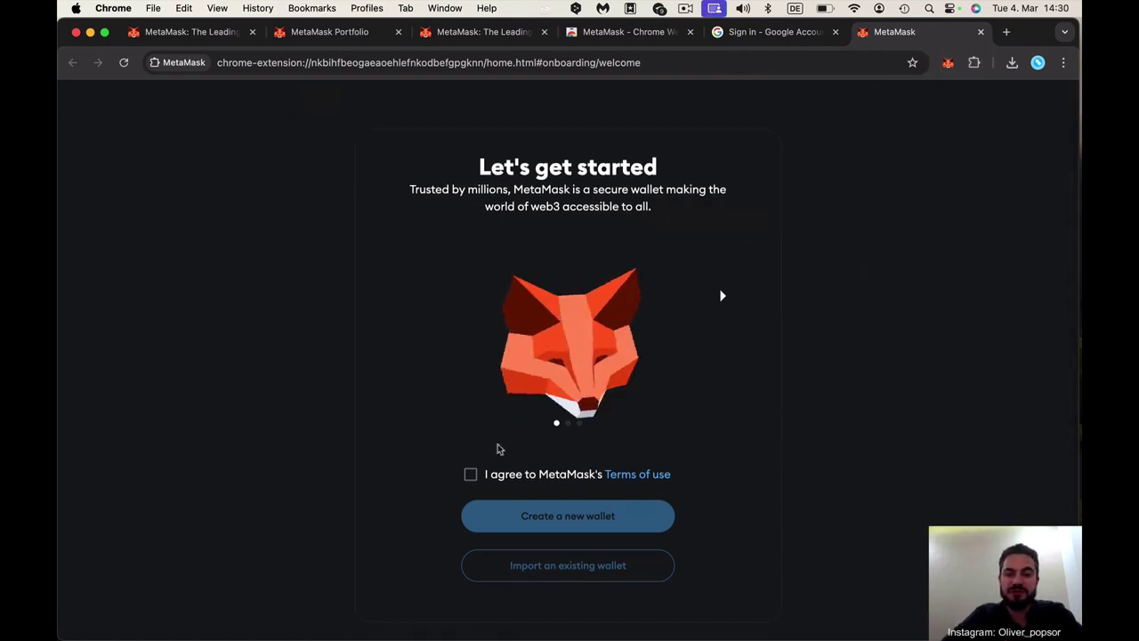
scroll(495, 446, down, 1)
click(470, 464)
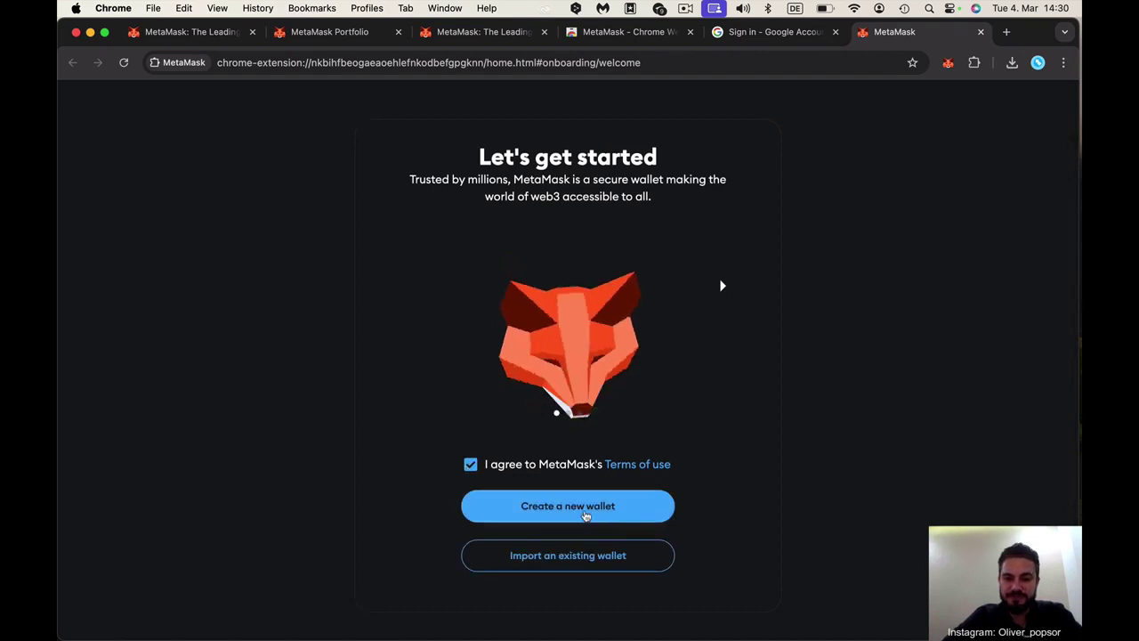
click(583, 511)
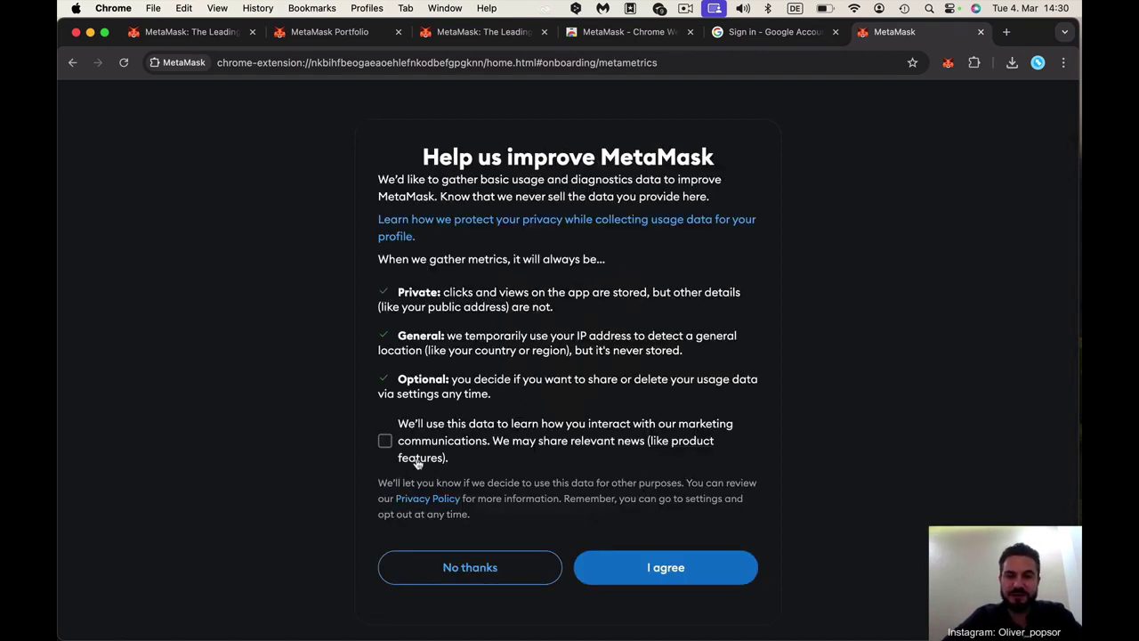
click(385, 441)
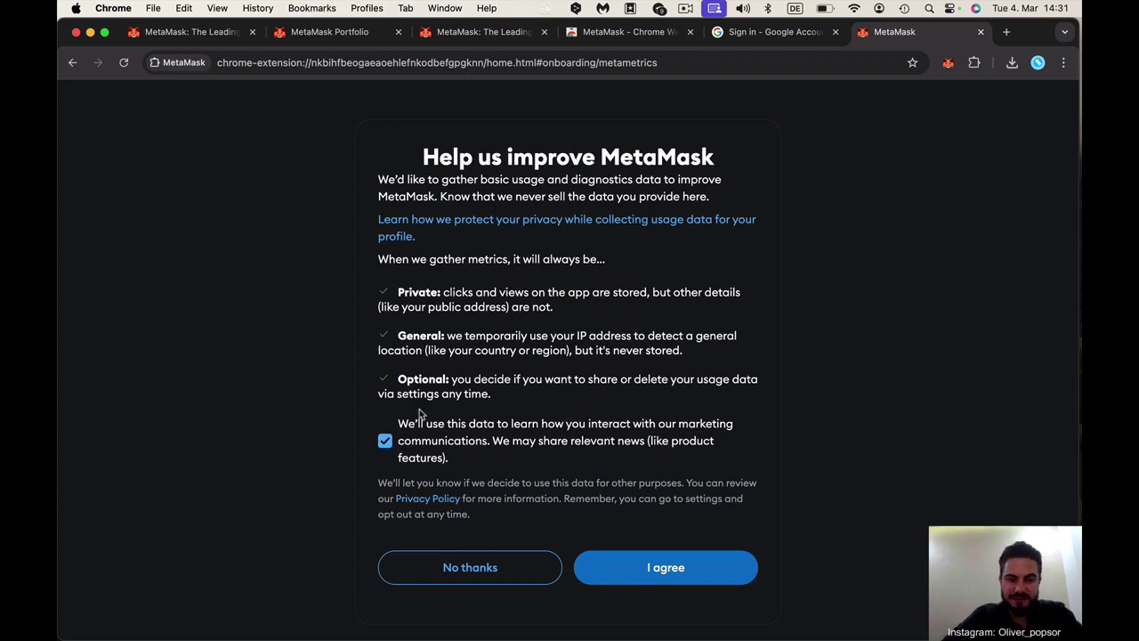
click(690, 571)
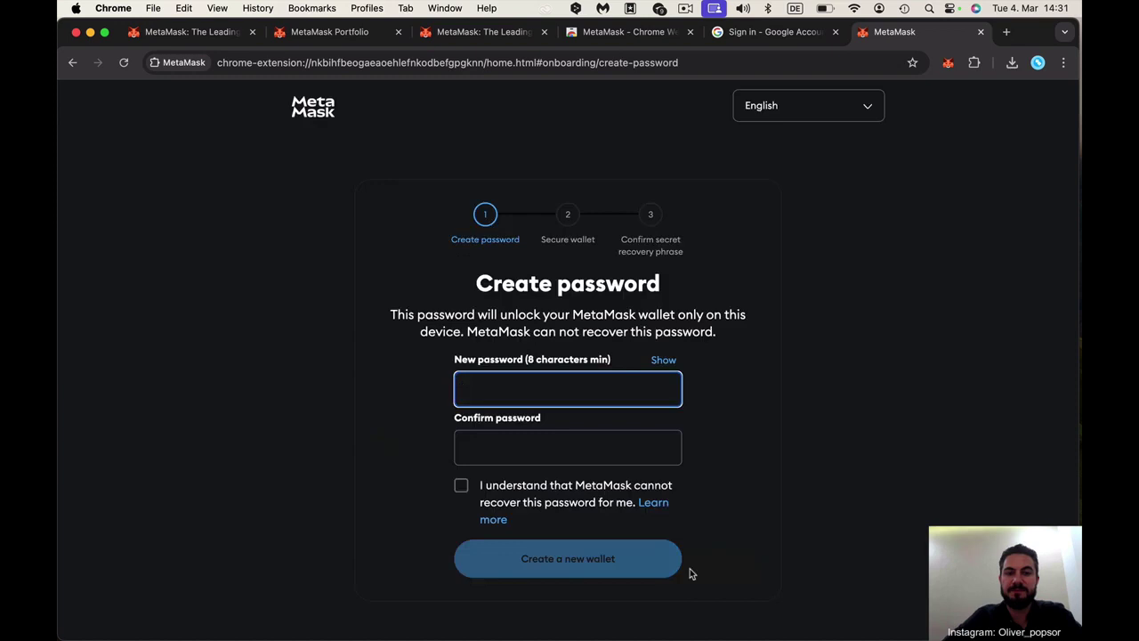
Enter the new wallet password, toggling Show to check it
click(665, 362)
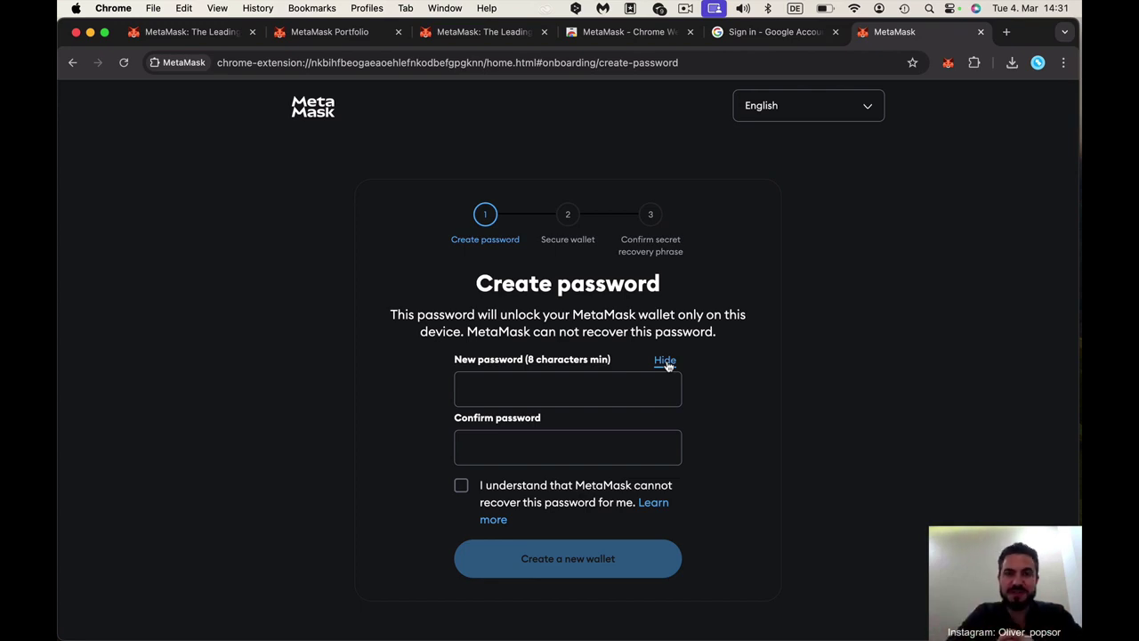
click(667, 361)
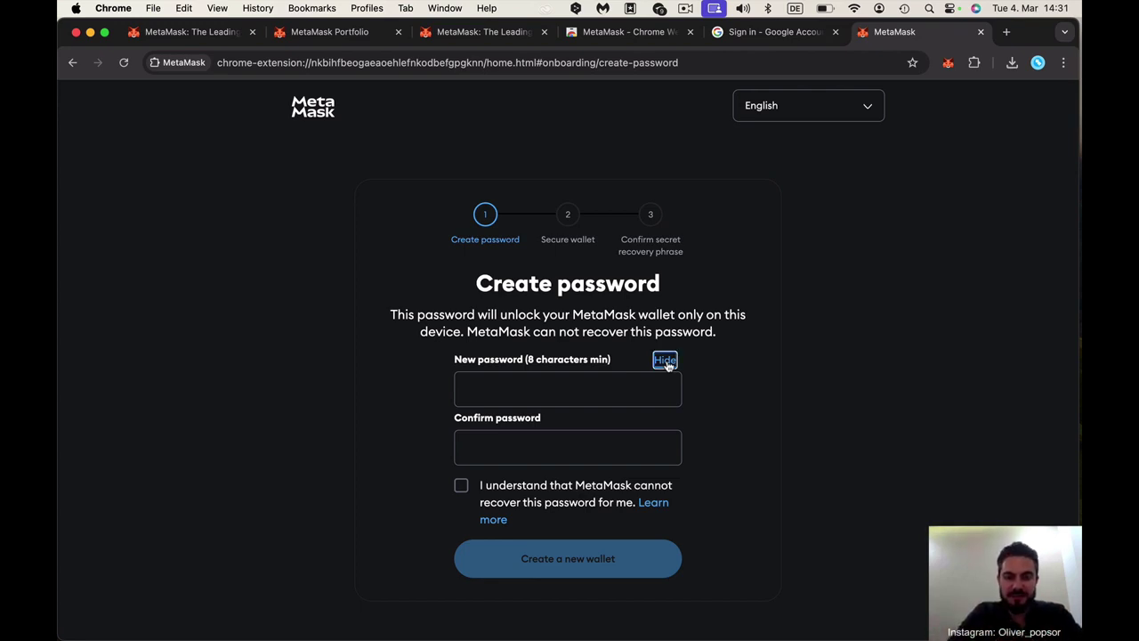
click(618, 400)
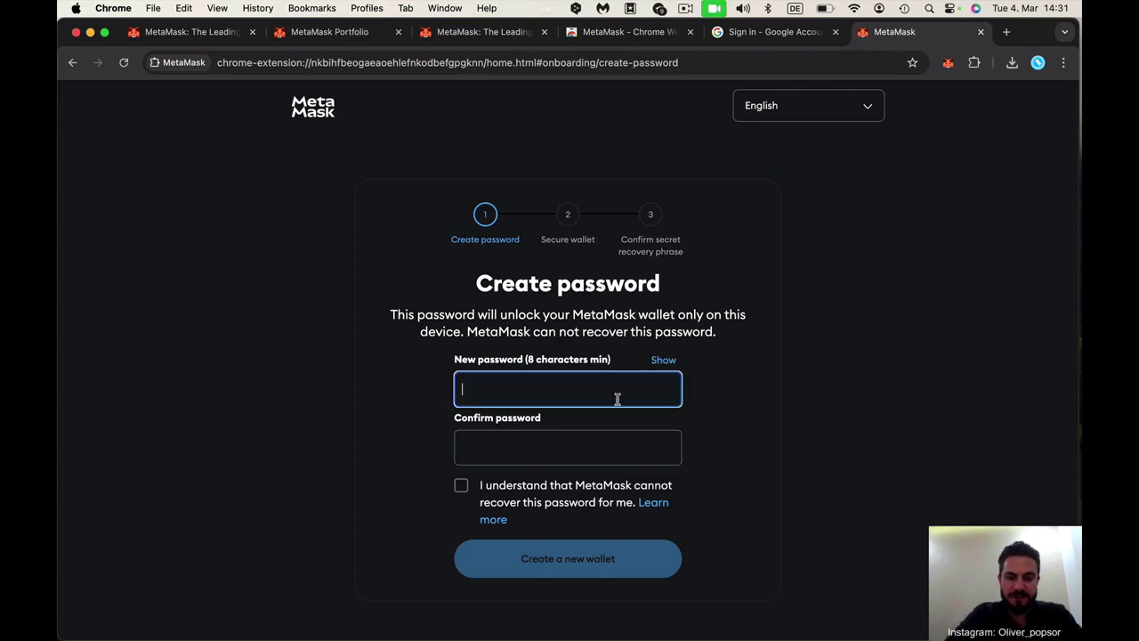
text(••••••••)
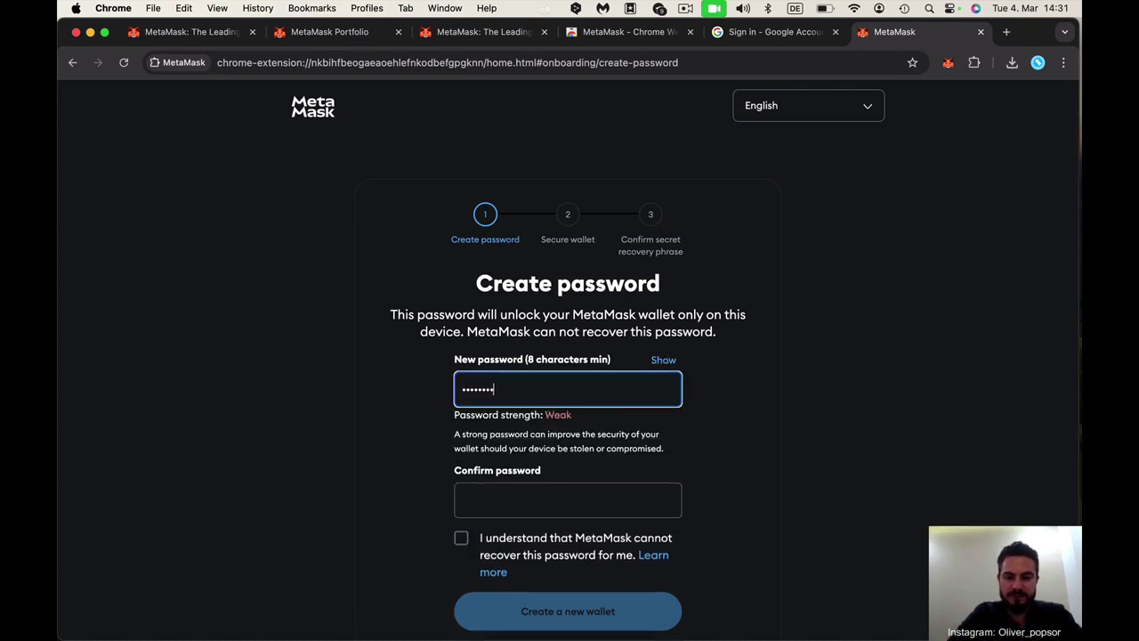
click(663, 361)
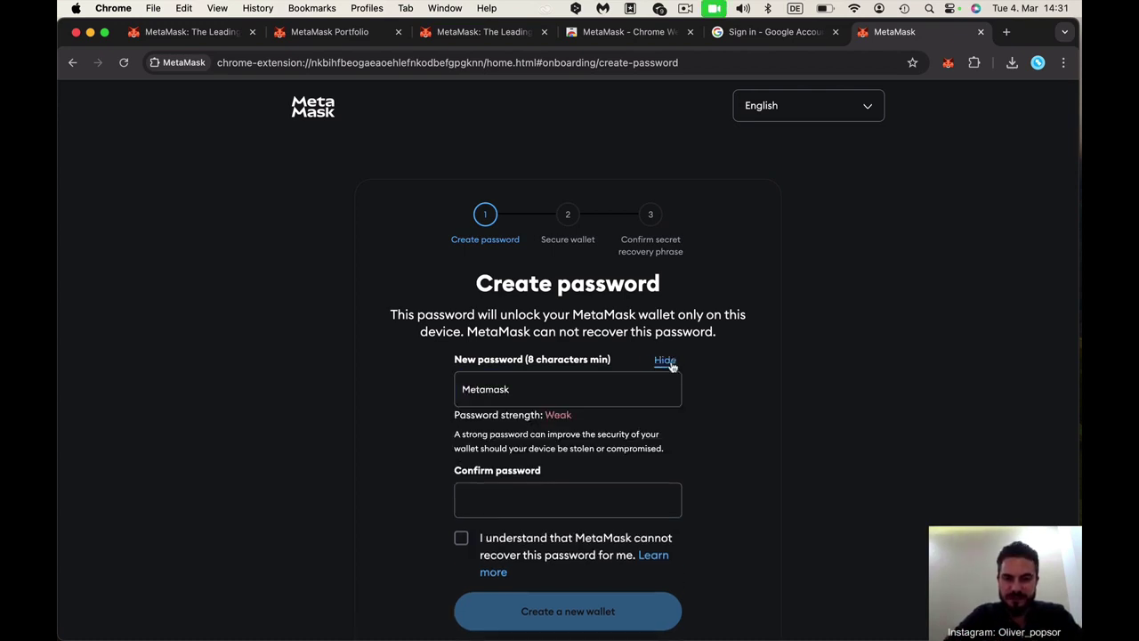
Confirm the password with its first letter corrected, acknowledge it can't be recovered, and create the wallet
click(490, 505)
text(metam)
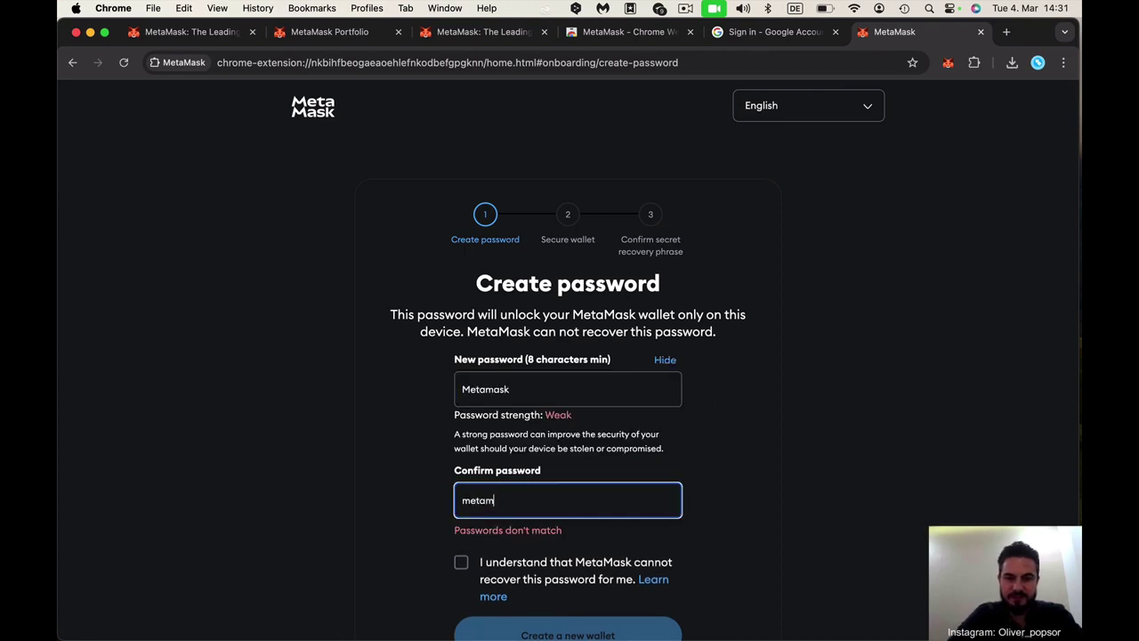
text(ask)
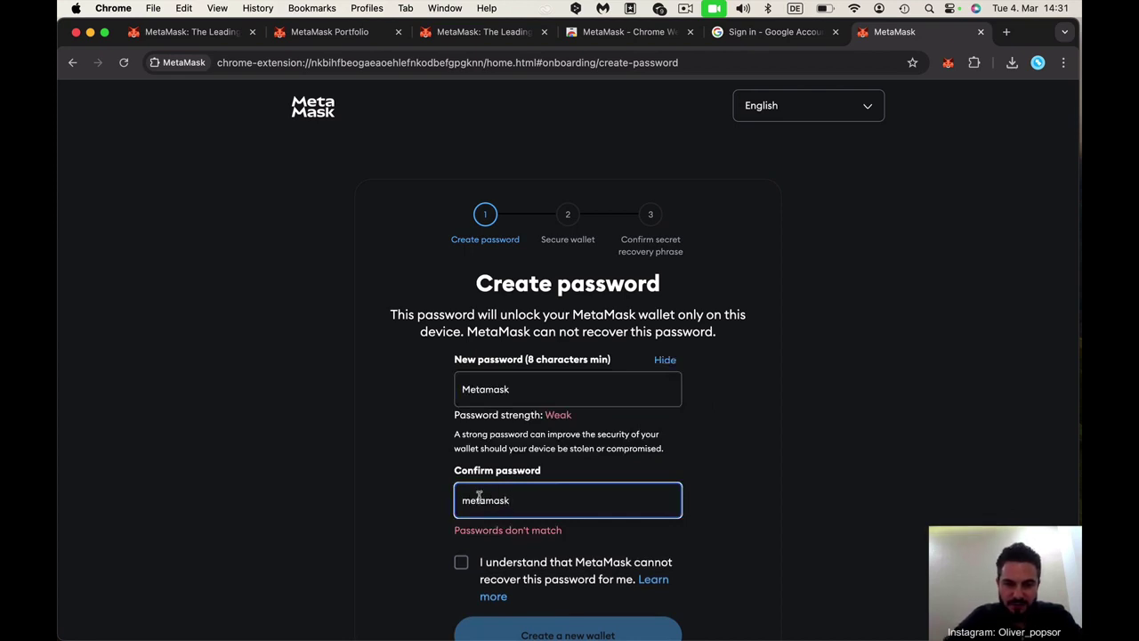
click(470, 501)
key(BackSpace)
text(M)
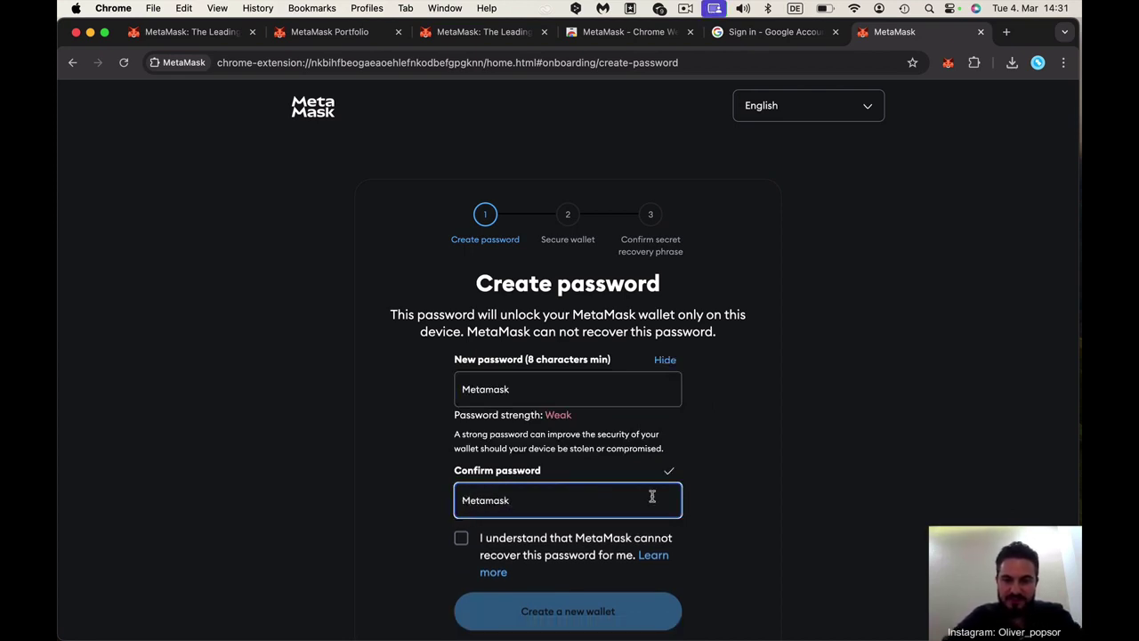
scroll(656, 497, down, 2)
click(461, 496)
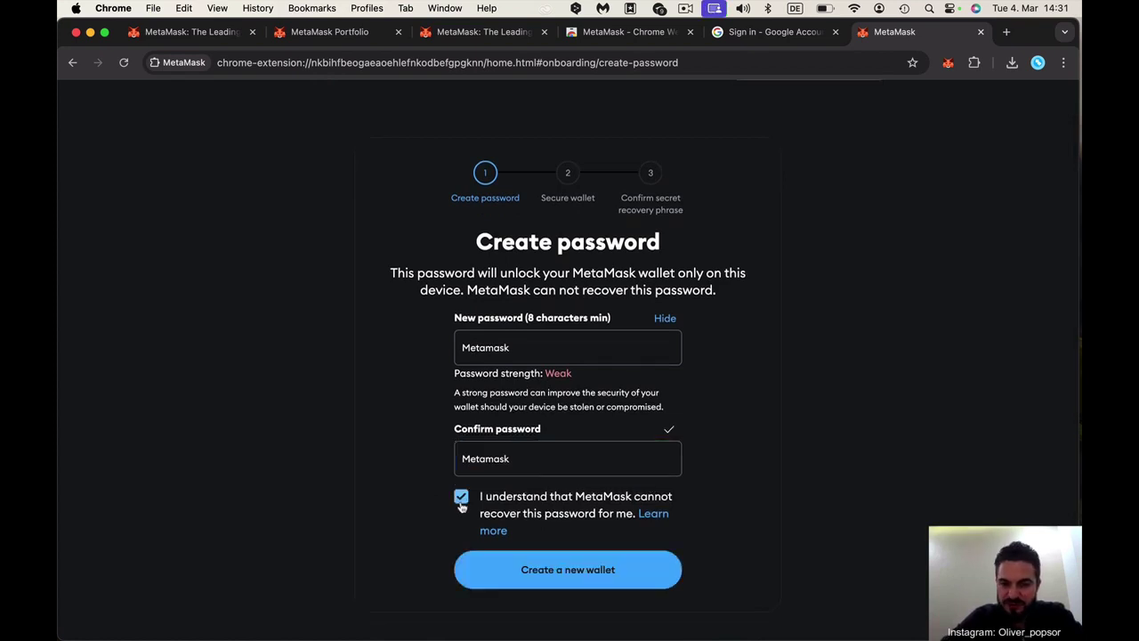
click(565, 568)
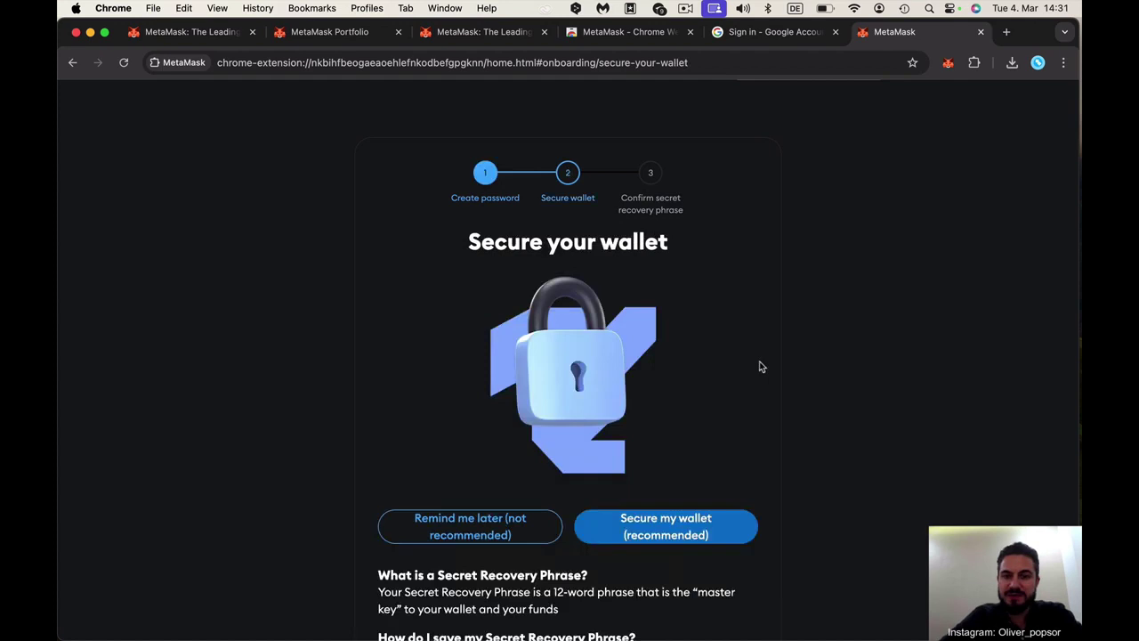
Read the Secure your wallet page and choose Secure my wallet (recommended)
scroll(761, 366, down, 2)
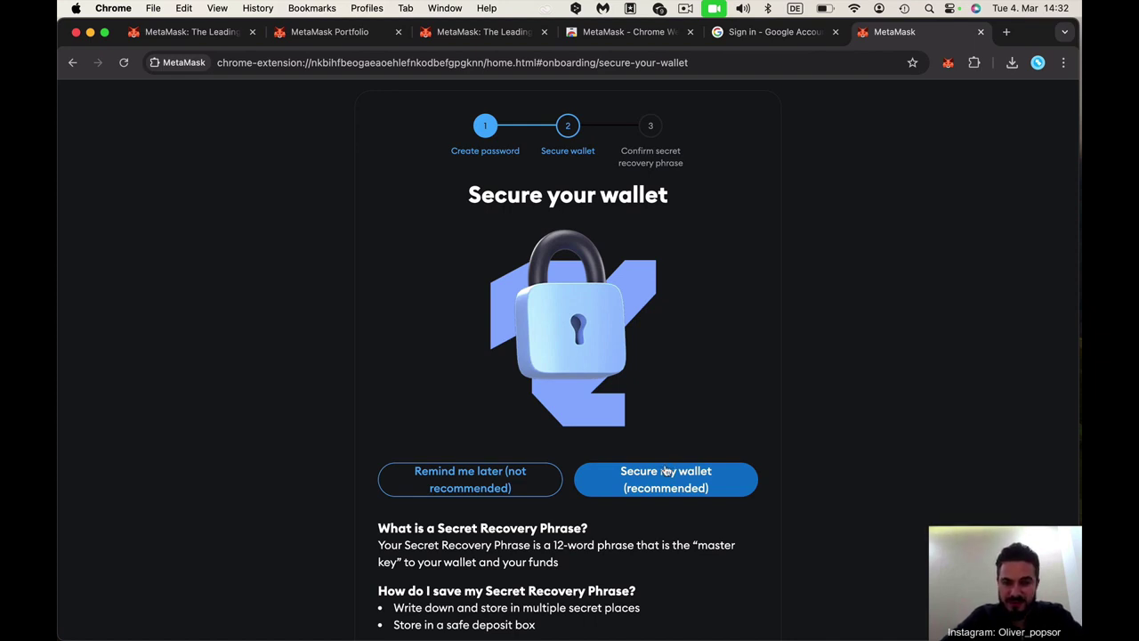
scroll(659, 489, down, 2)
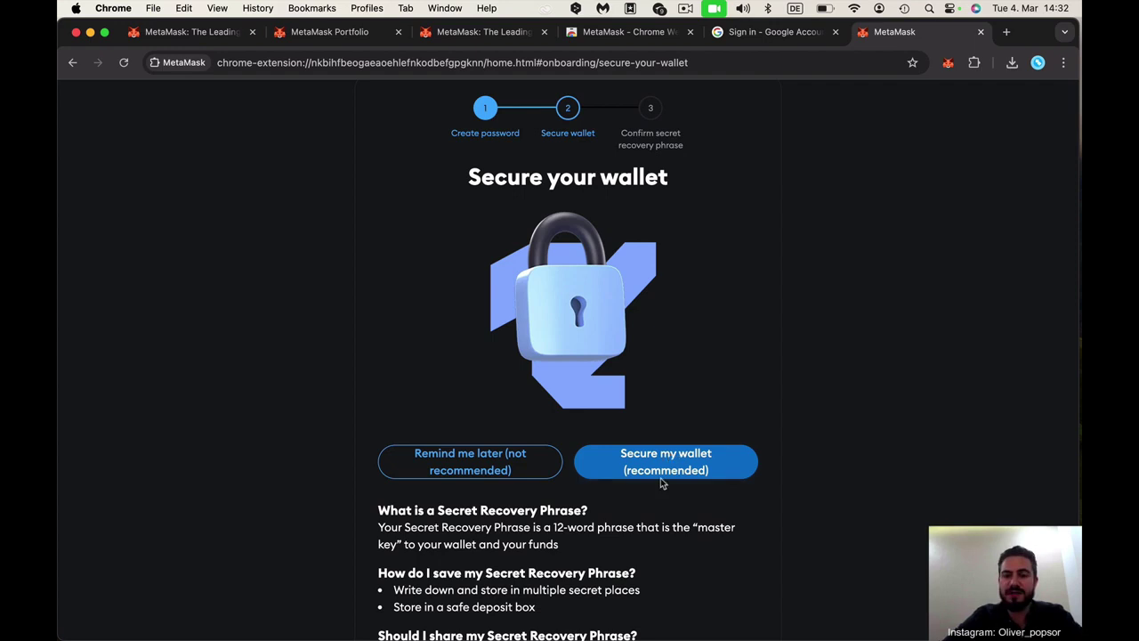
click(660, 472)
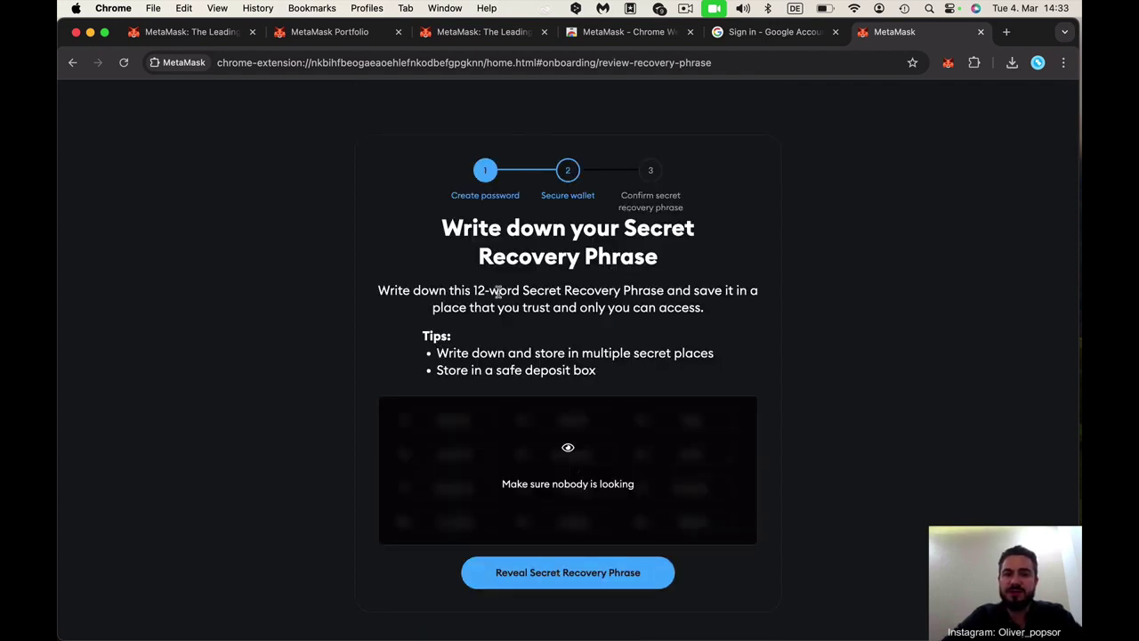
Reveal the 12-word Secret Recovery Phrase and note down the words
click(566, 575)
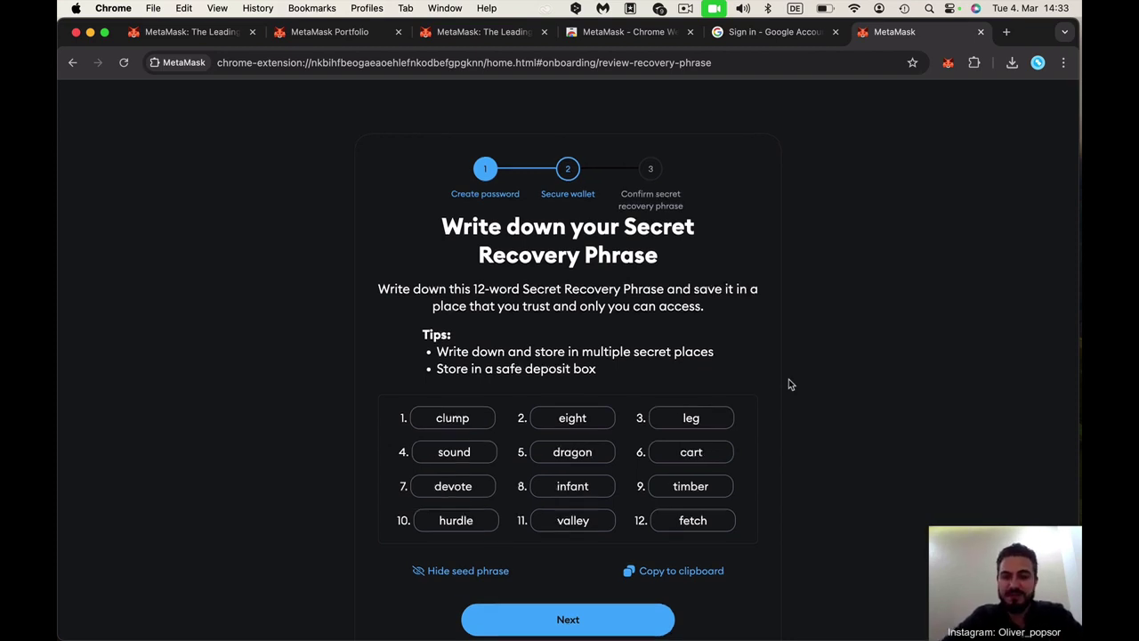
scroll(789, 385, down, 1)
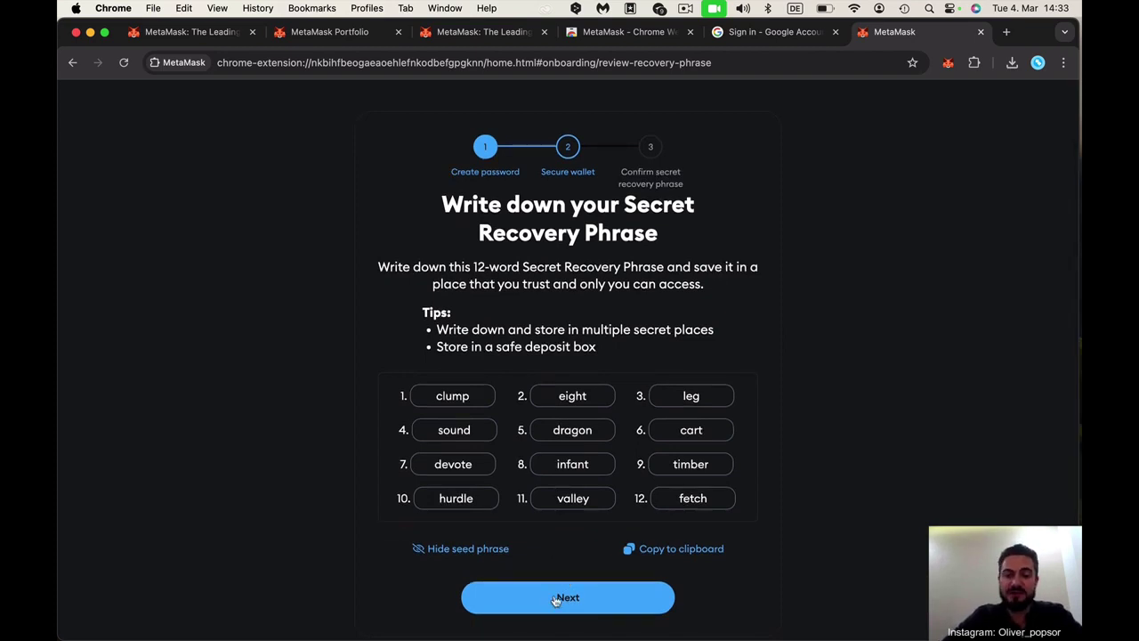
Fill in the missing recovery phrase words in fields 3, 4 and 8
click(584, 603)
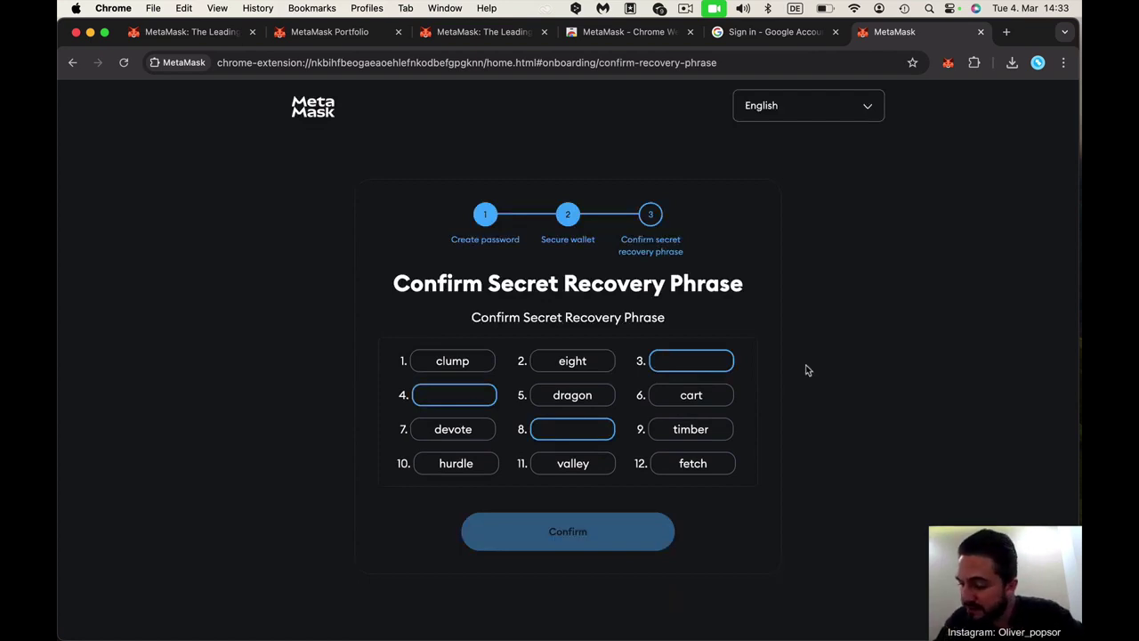
click(713, 360)
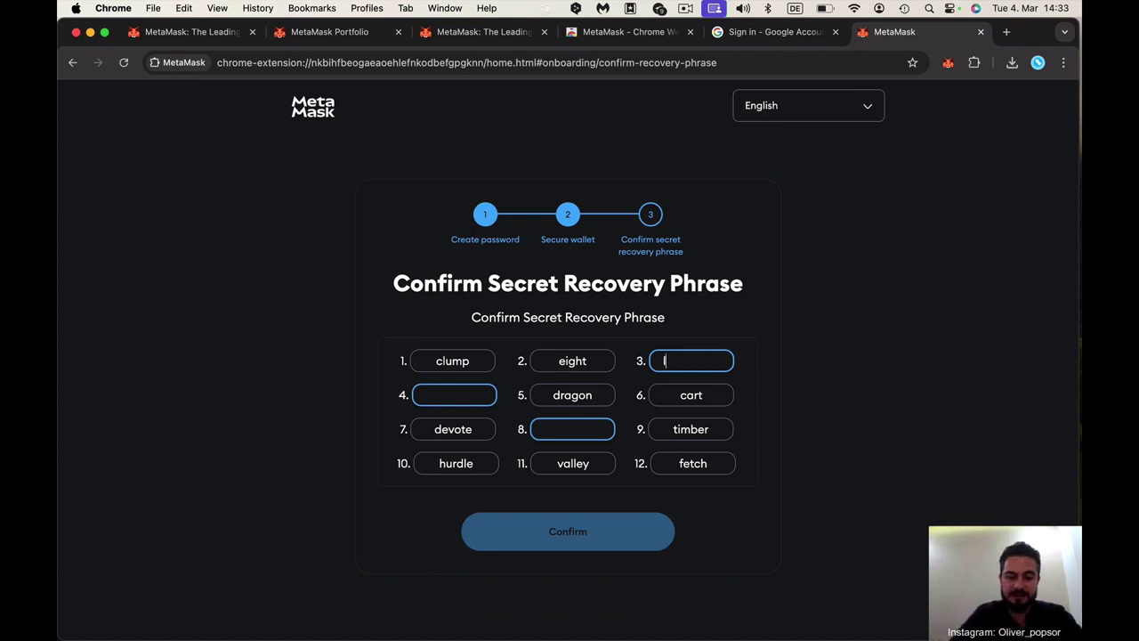
text(leg)
click(475, 395)
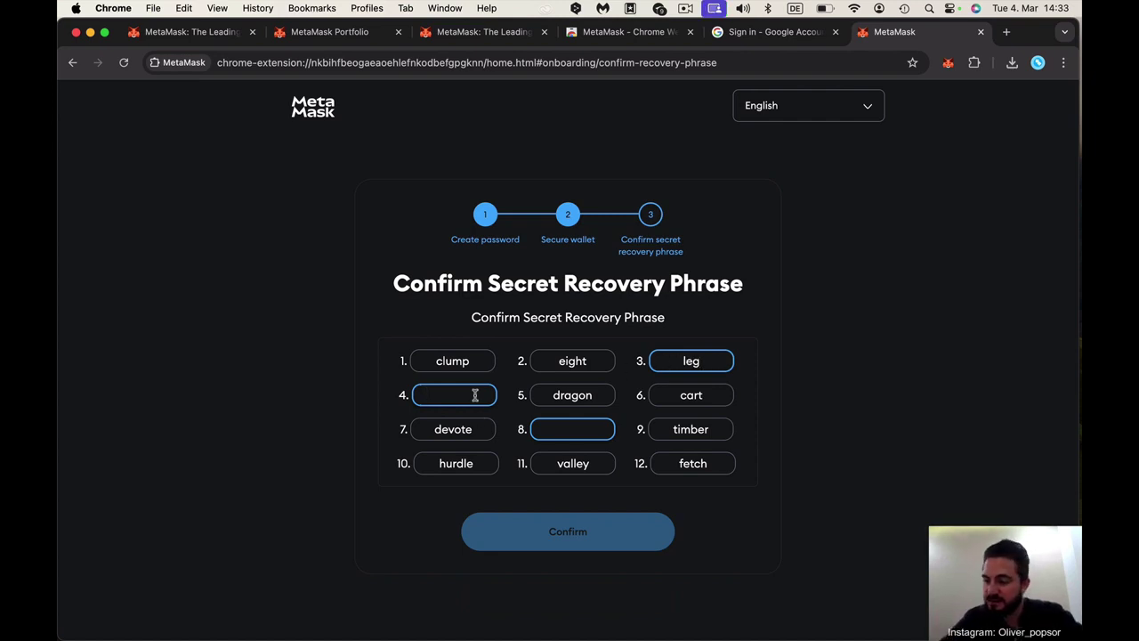
text(sound)
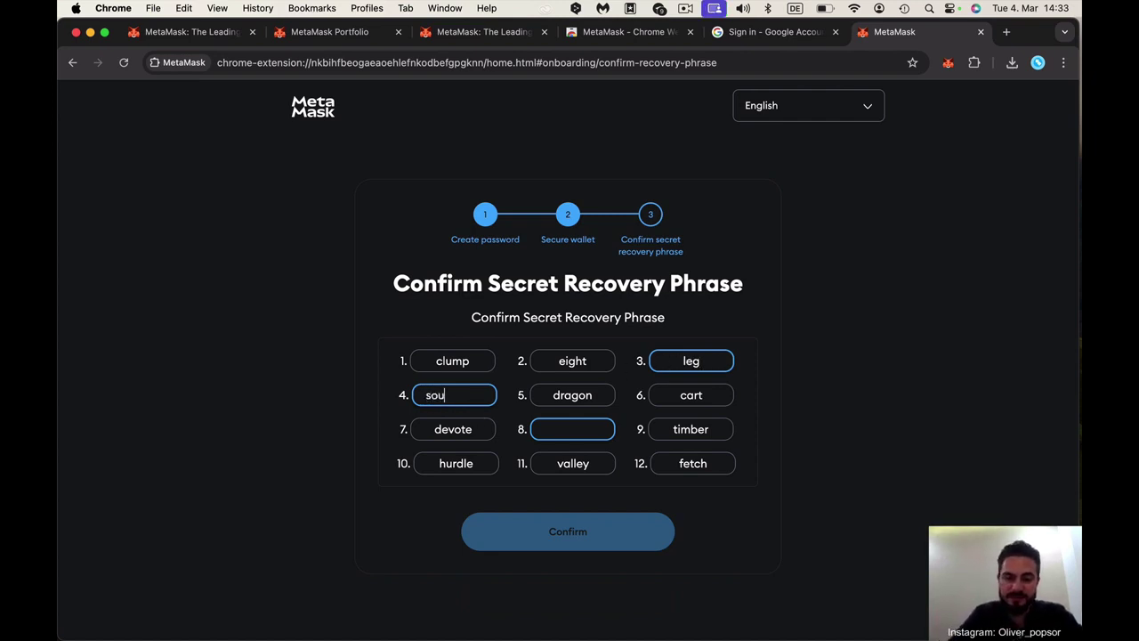
click(562, 429)
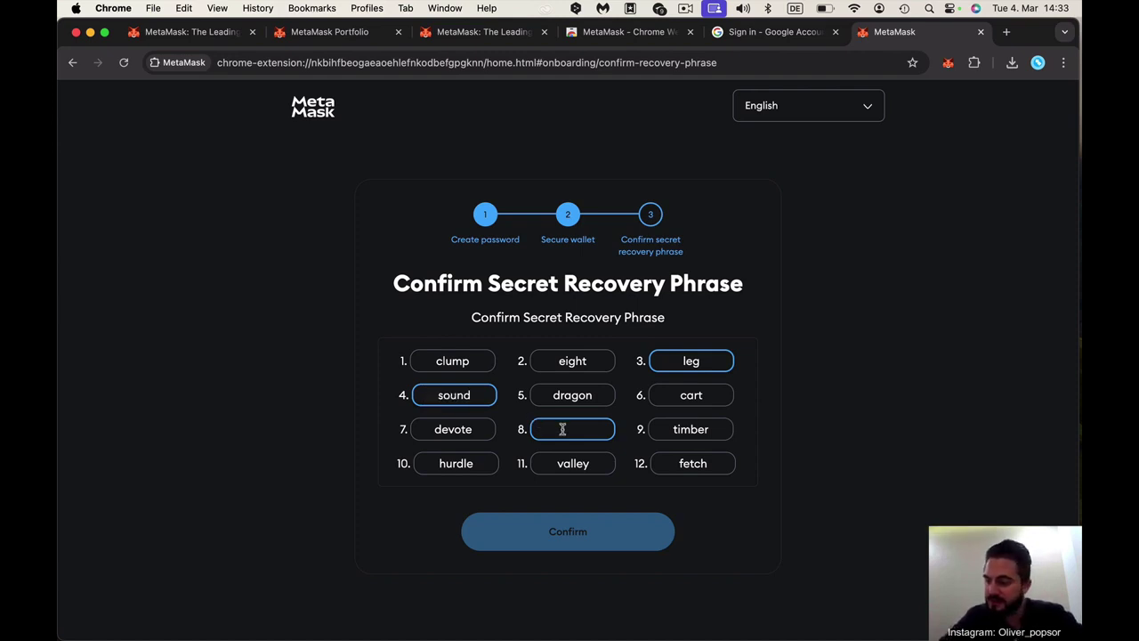
text(infant)
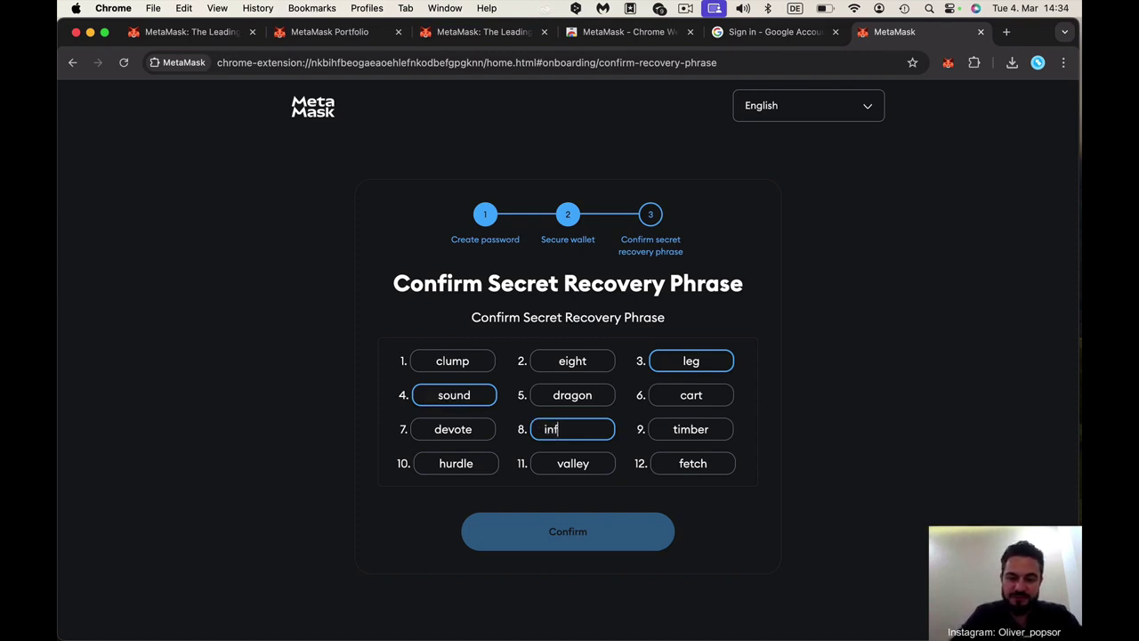
click(798, 441)
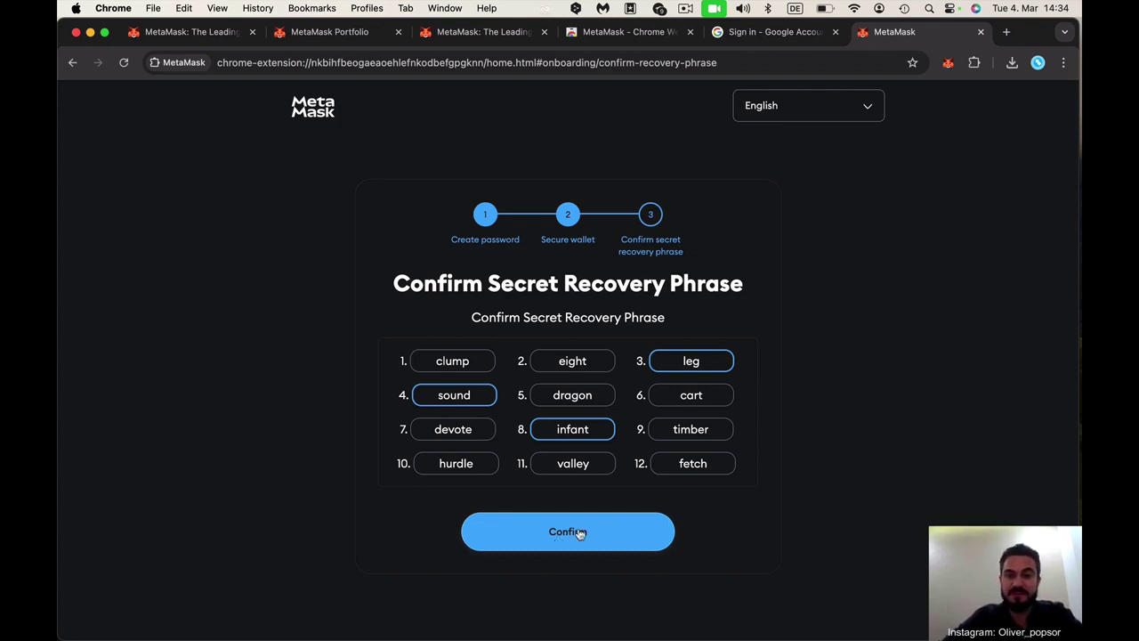
Confirm the recovery phrase and get past the Congratulations and tip screens to the wallet home
click(577, 533)
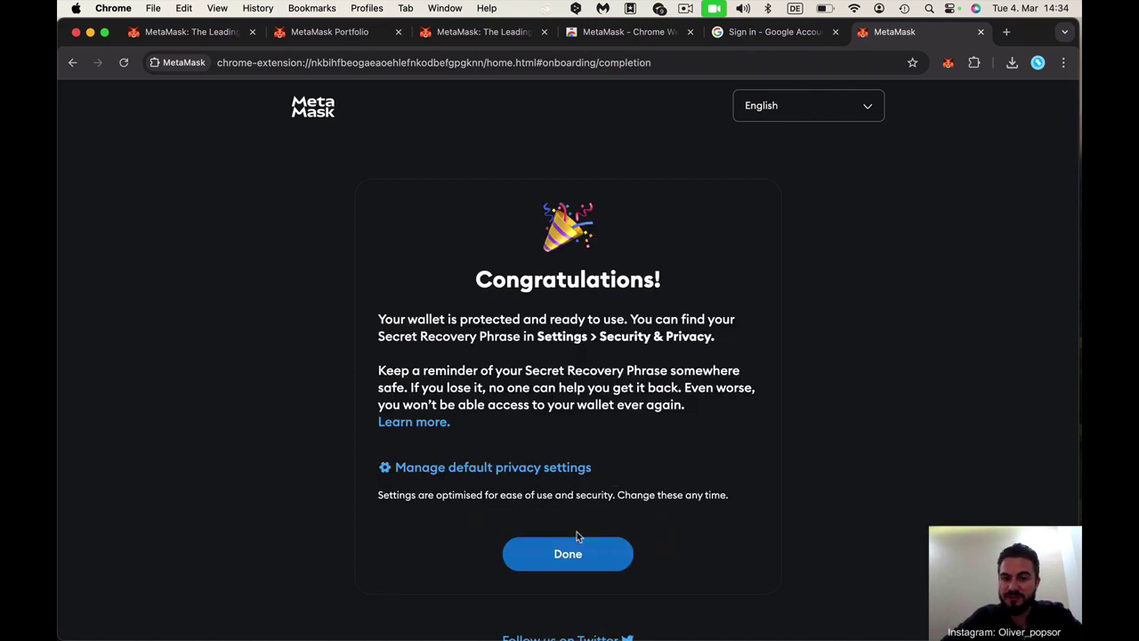
click(570, 563)
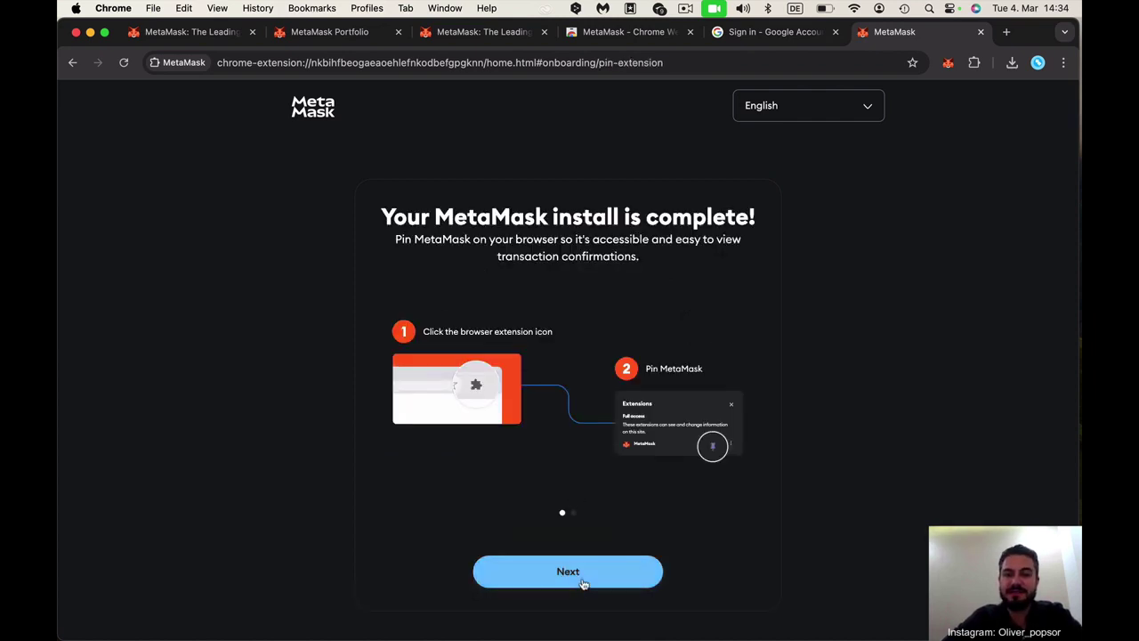
click(583, 583)
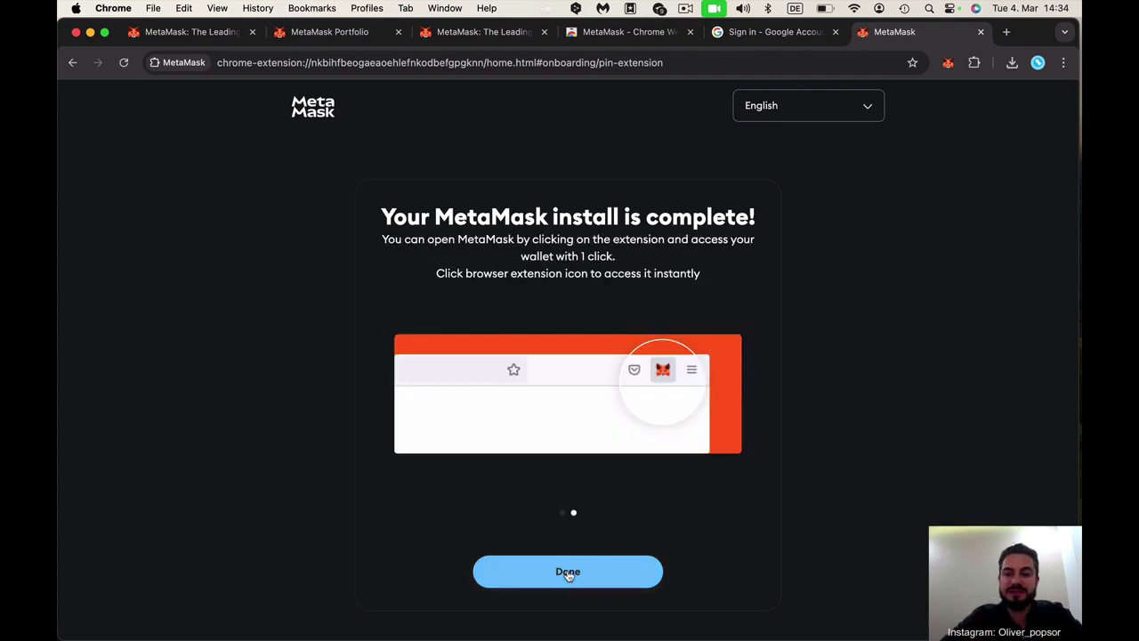
click(583, 583)
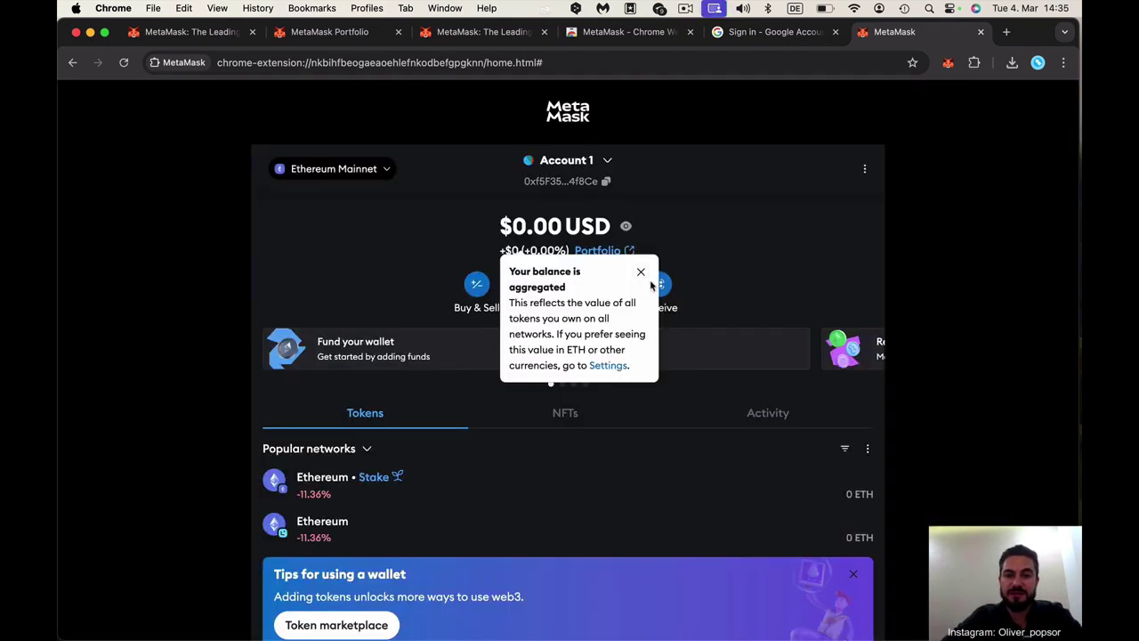
click(641, 272)
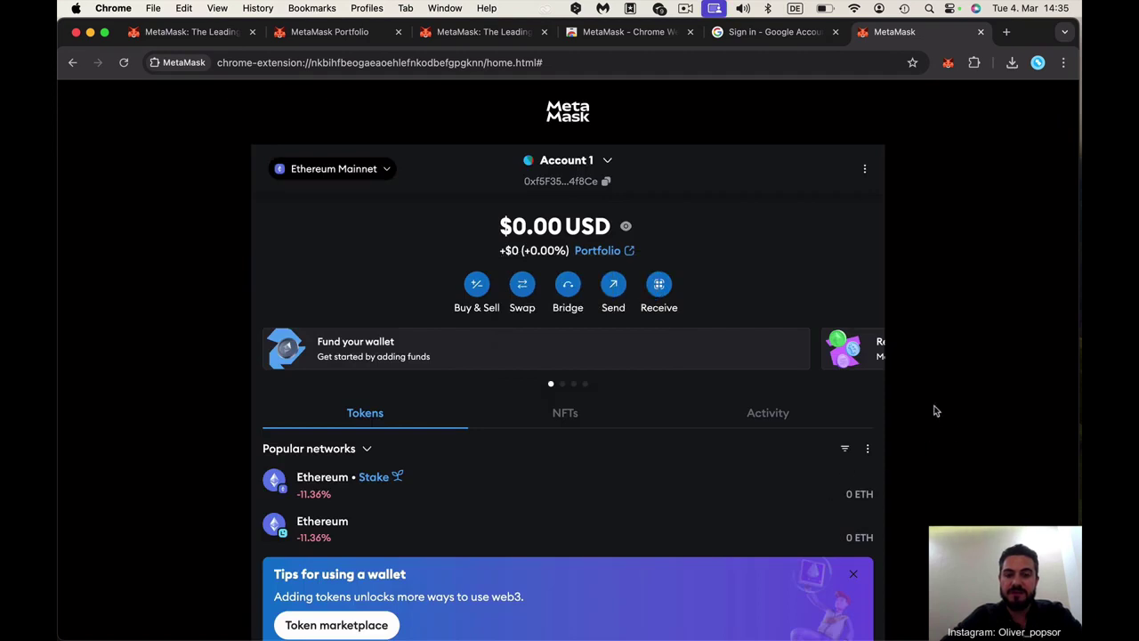
scroll(935, 411, down, 1)
scroll(934, 411, up, 1)
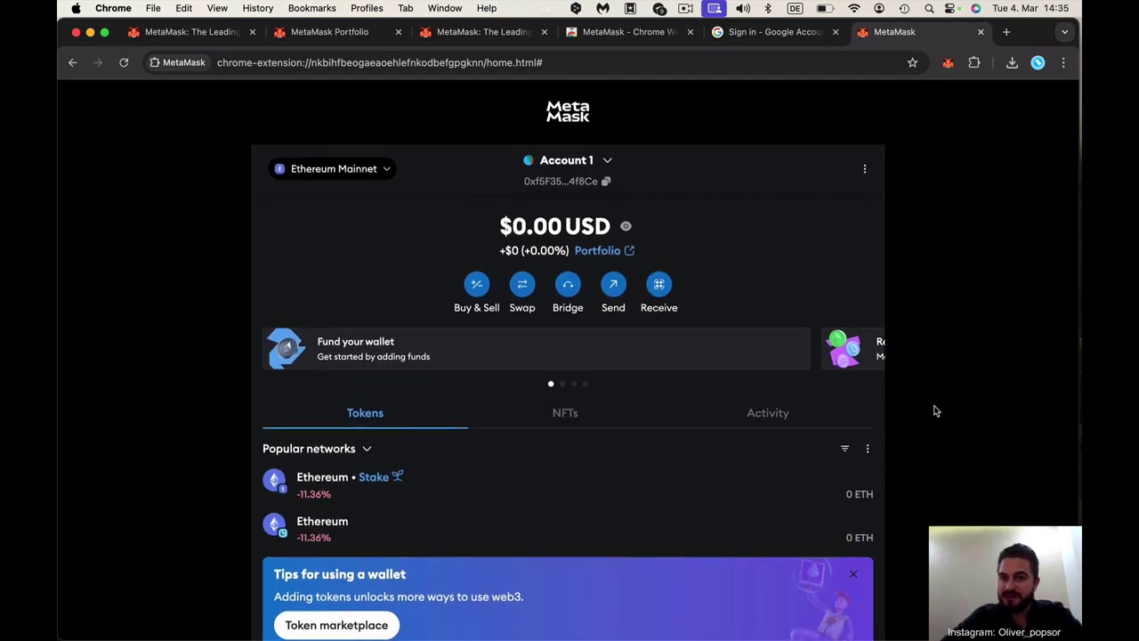
Check Account 1's $0.00 balance in the toolbar panel, then return to the metamask.io tab
click(949, 64)
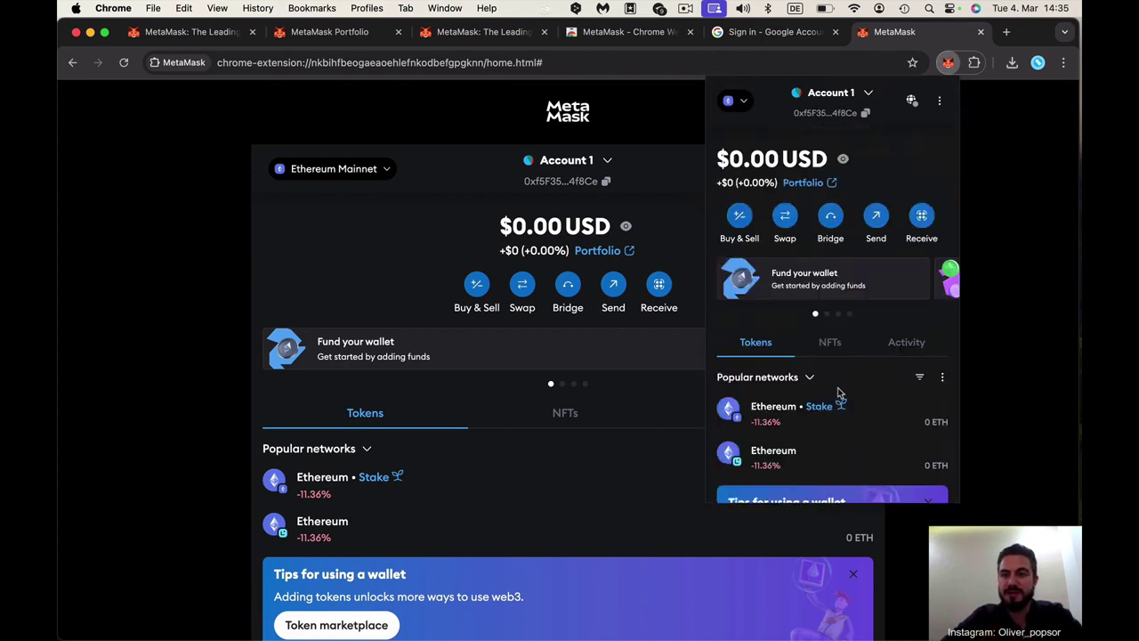
click(988, 216)
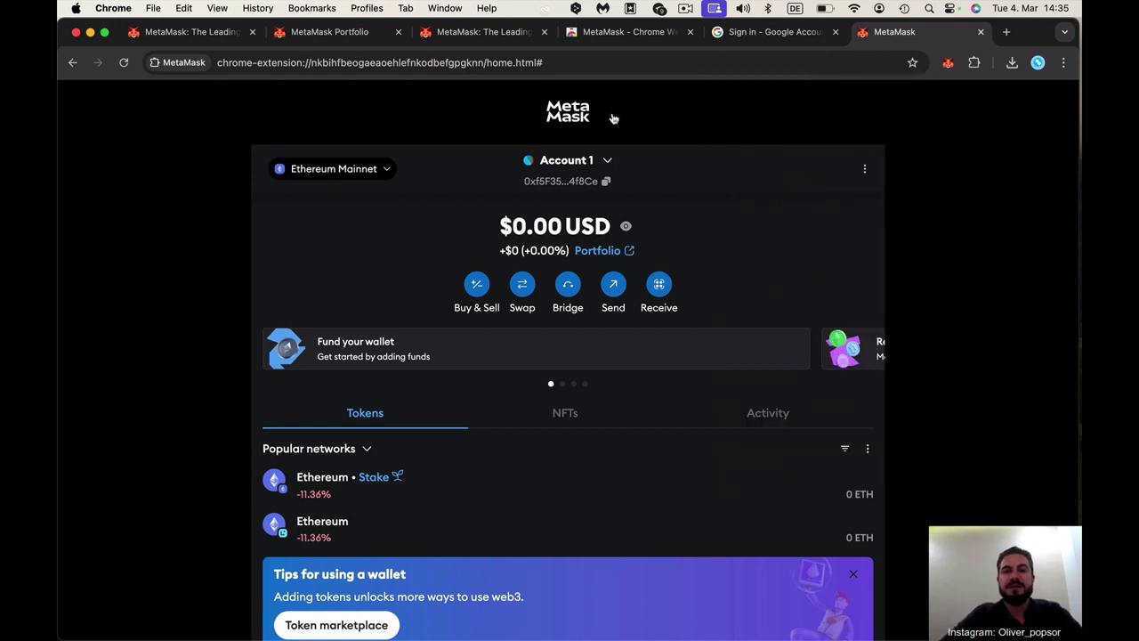
key(ctrl+Tab)
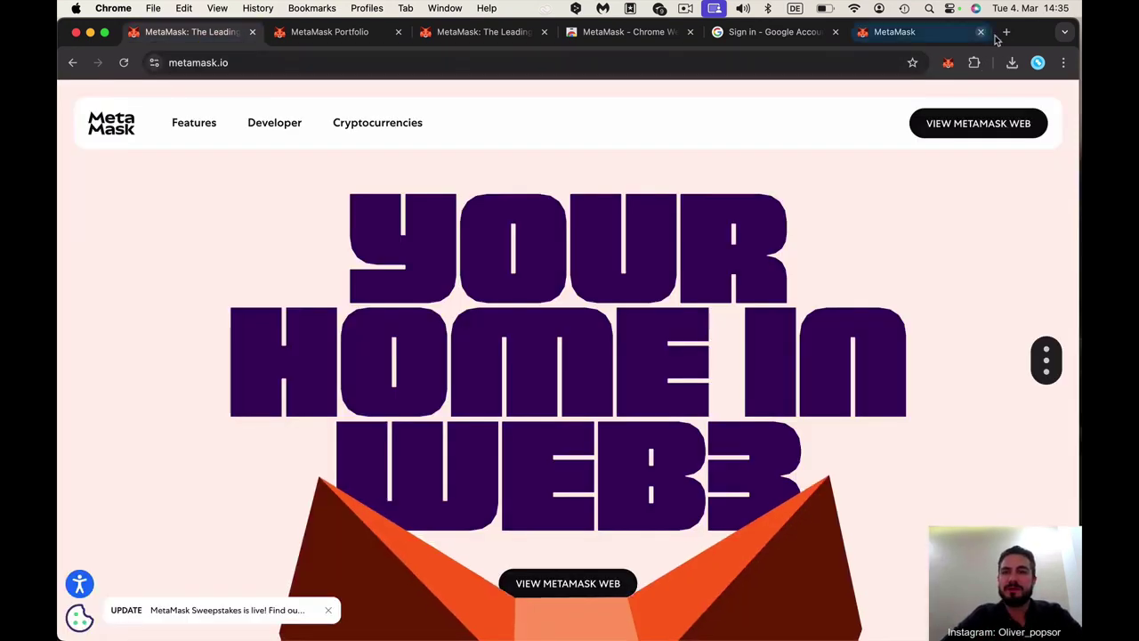
Load the pasted dao1.info referral link in a new tab and go to Registration Steps via REGISTER NOW
click(1005, 32)
key(Return)
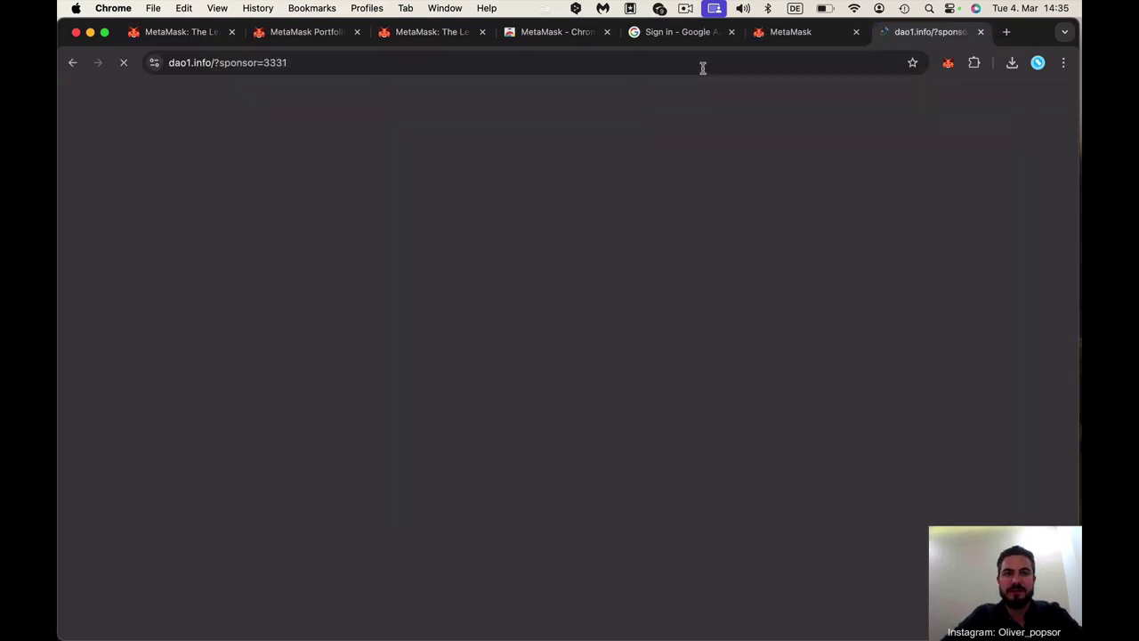
scroll(410, 240, down, 1)
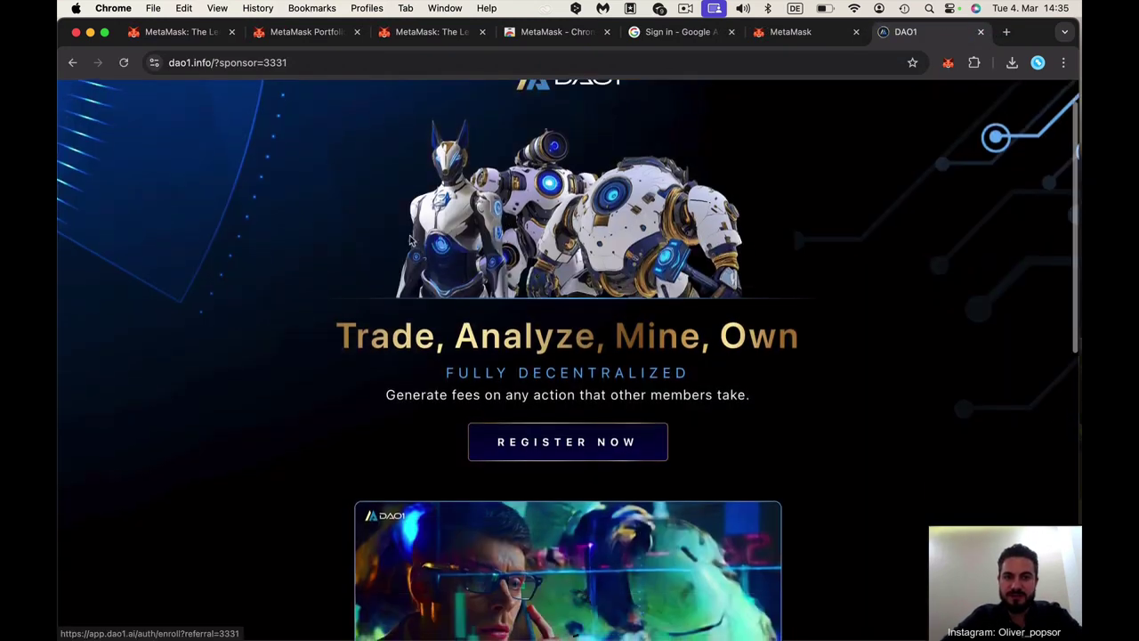
click(542, 454)
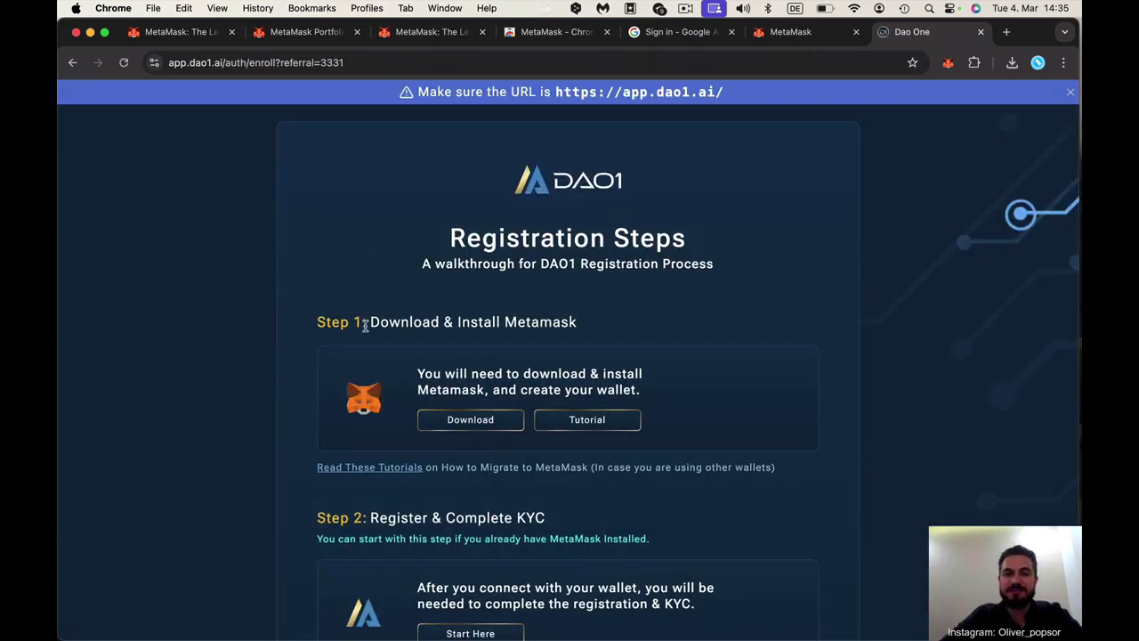
scroll(380, 357, down, 4)
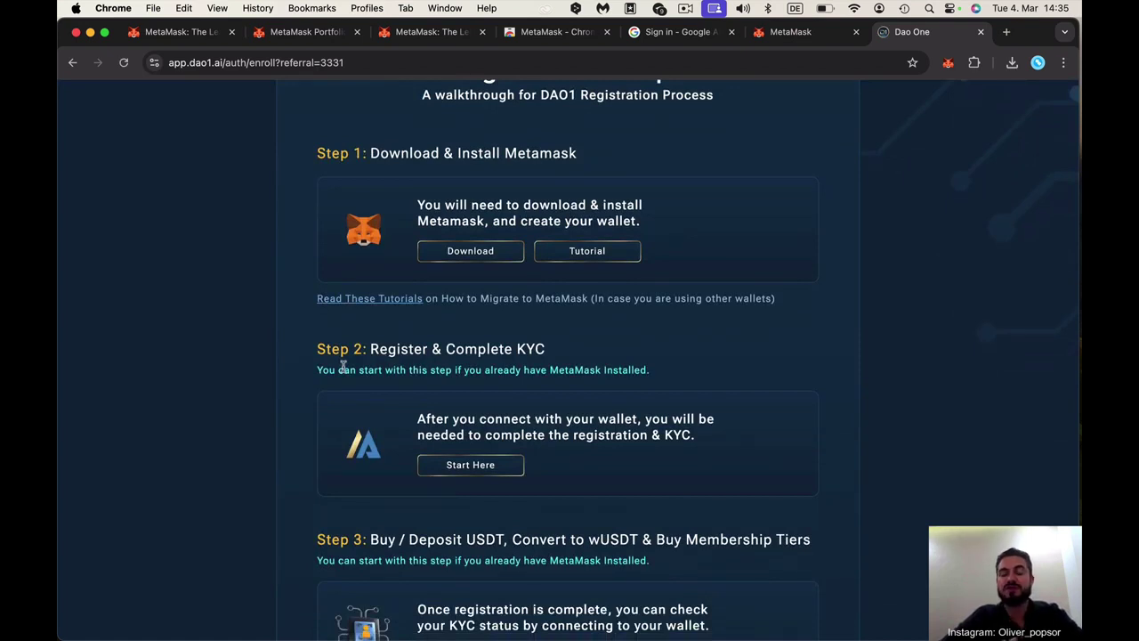
click(90, 621)
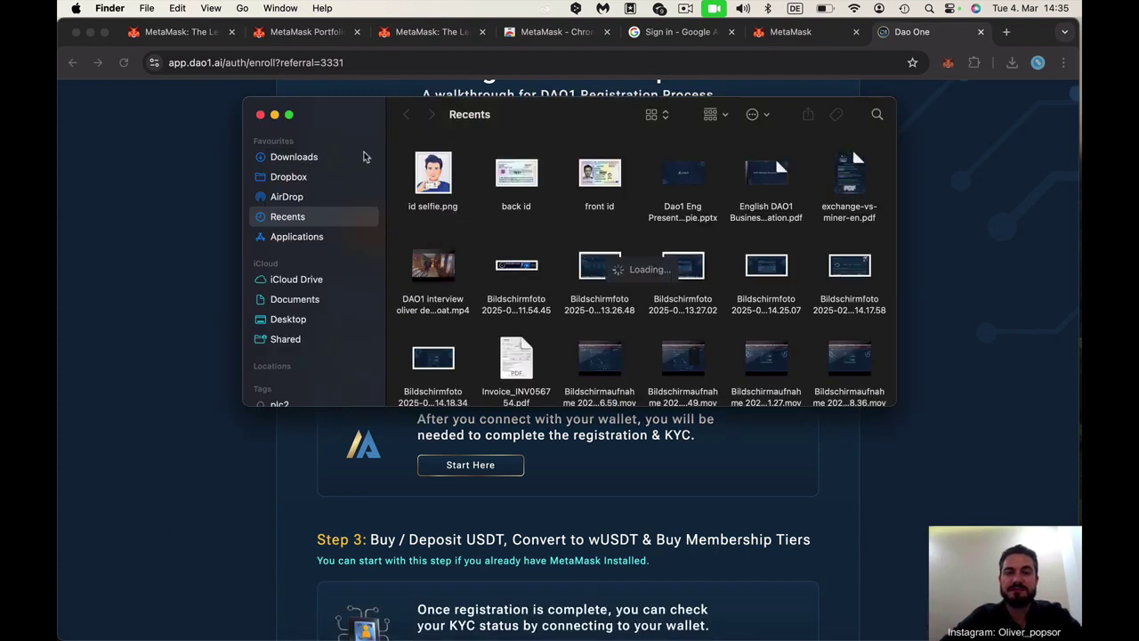
Move the Finder and Chrome windows aside, then reopen Finder on Recents with the ID images
click(261, 115)
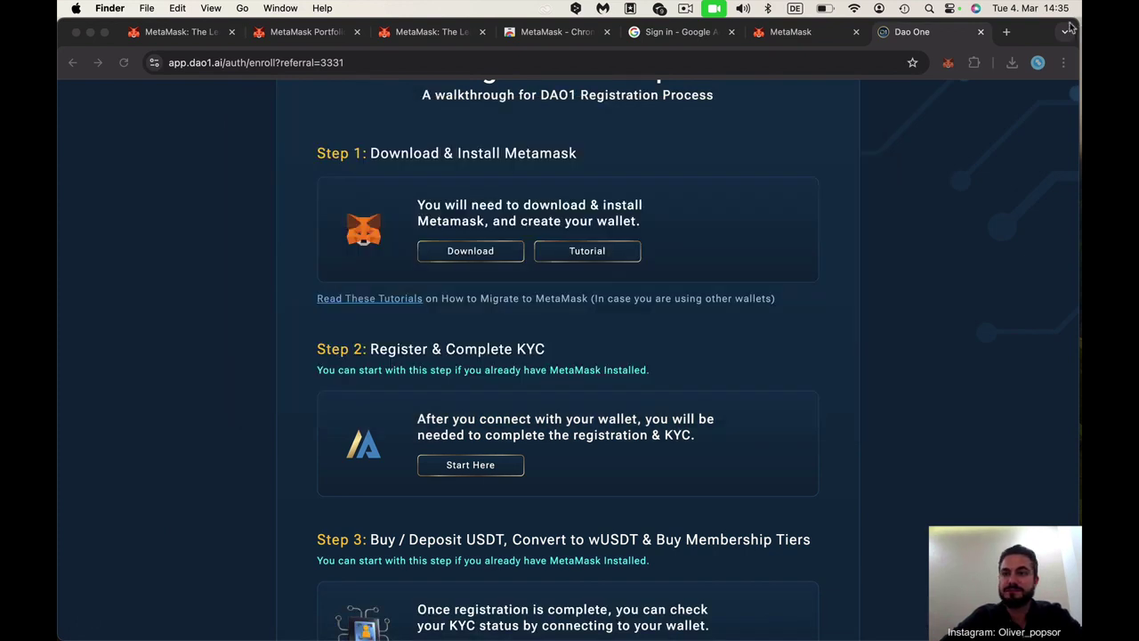
key(F11)
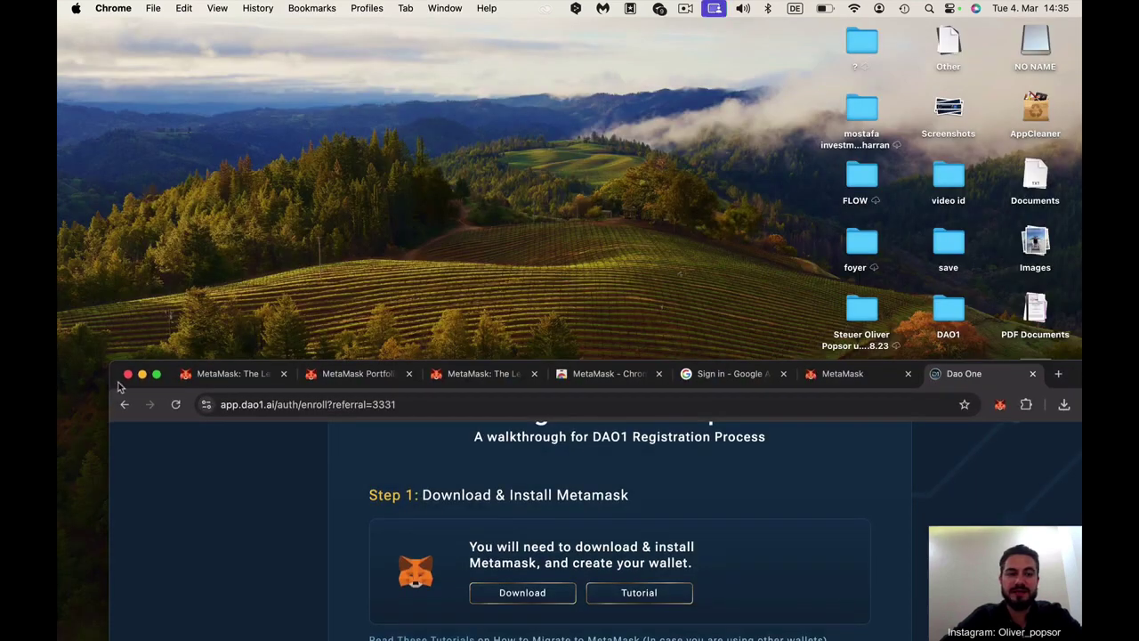
drag(120, 388, 899, 97)
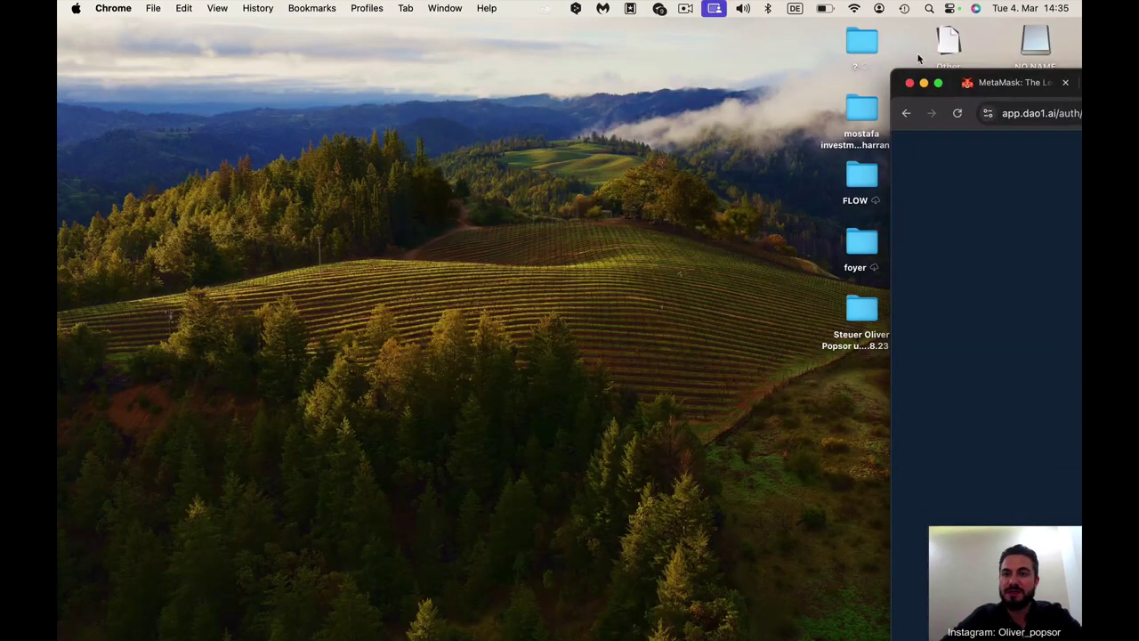
click(125, 117)
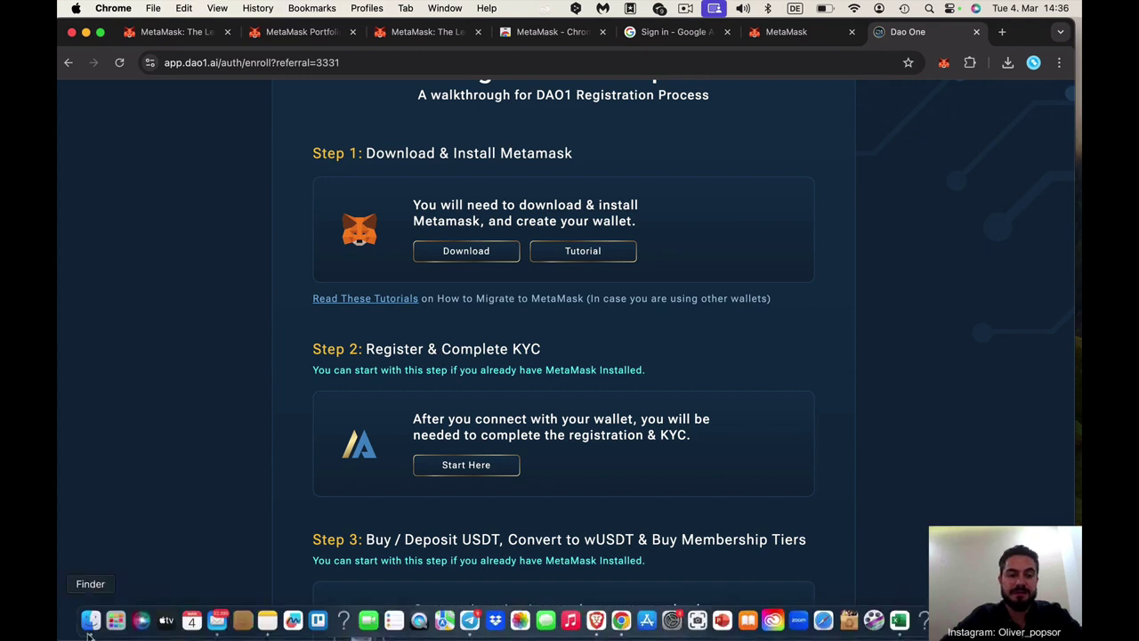
click(91, 620)
View id selfie, front id and back id in Preview one by one, then close Recents
double_click(441, 185)
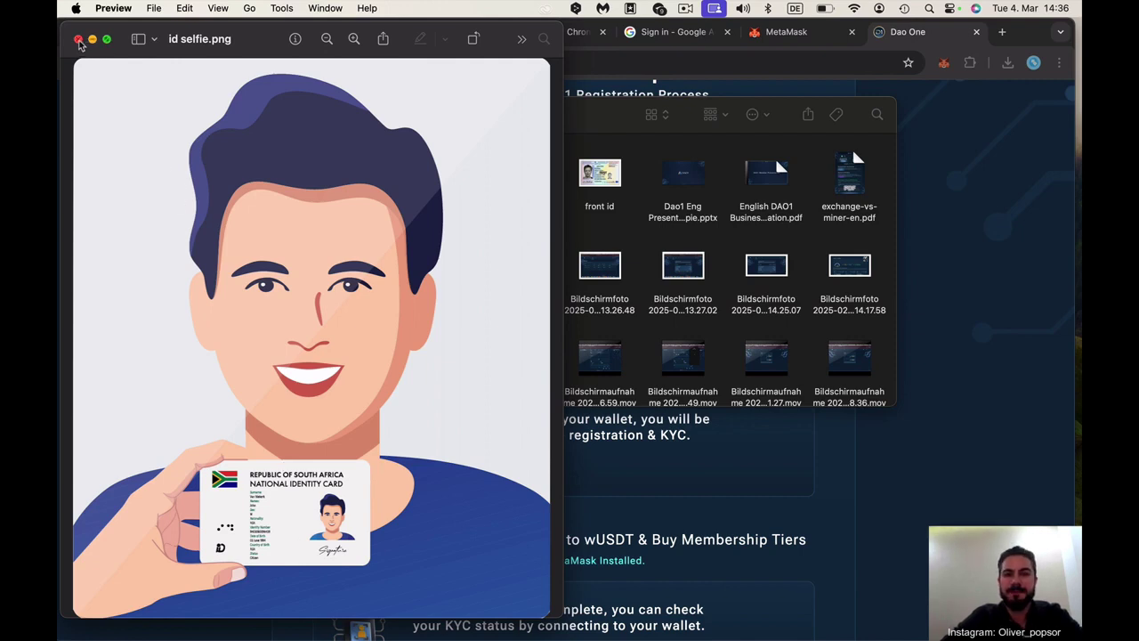
click(78, 40)
click(594, 173)
double_click(595, 174)
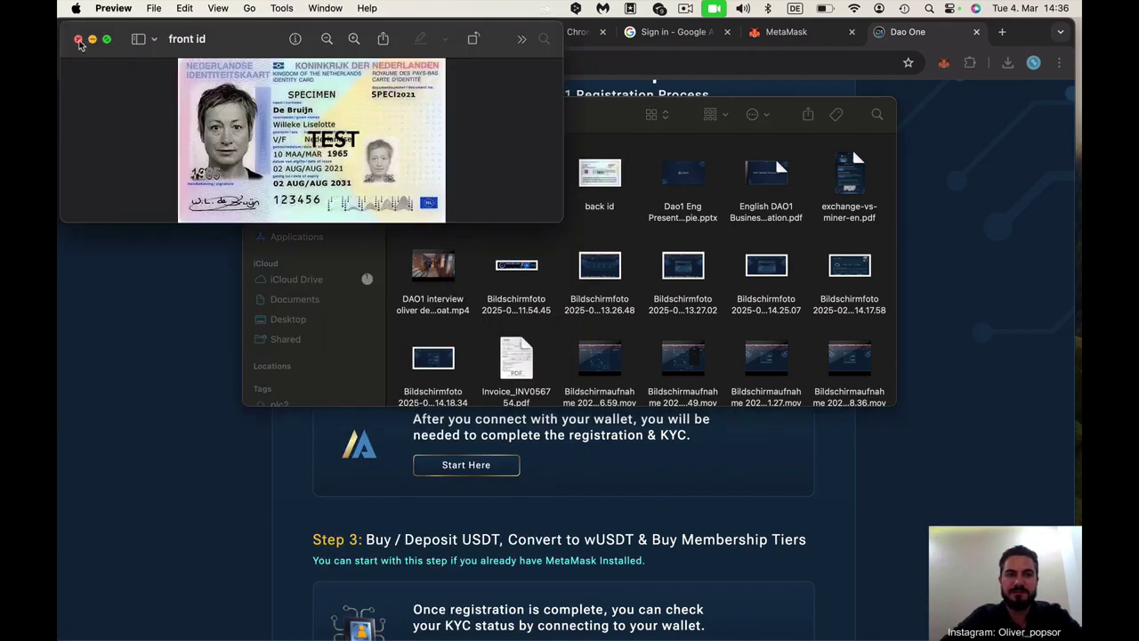
click(78, 40)
click(601, 181)
double_click(601, 181)
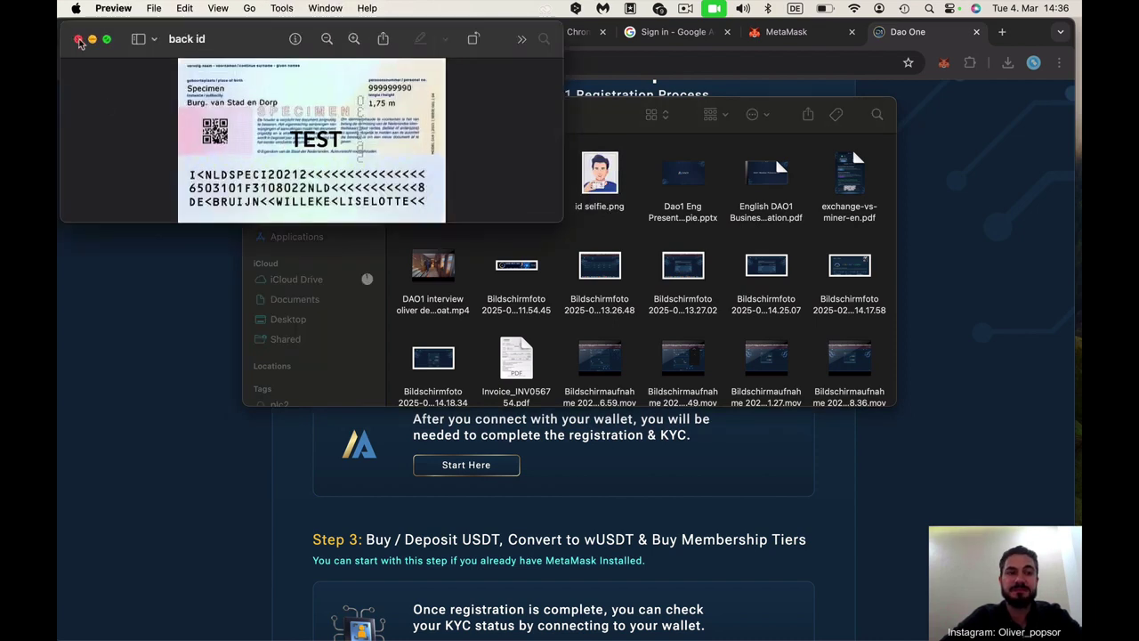
click(78, 39)
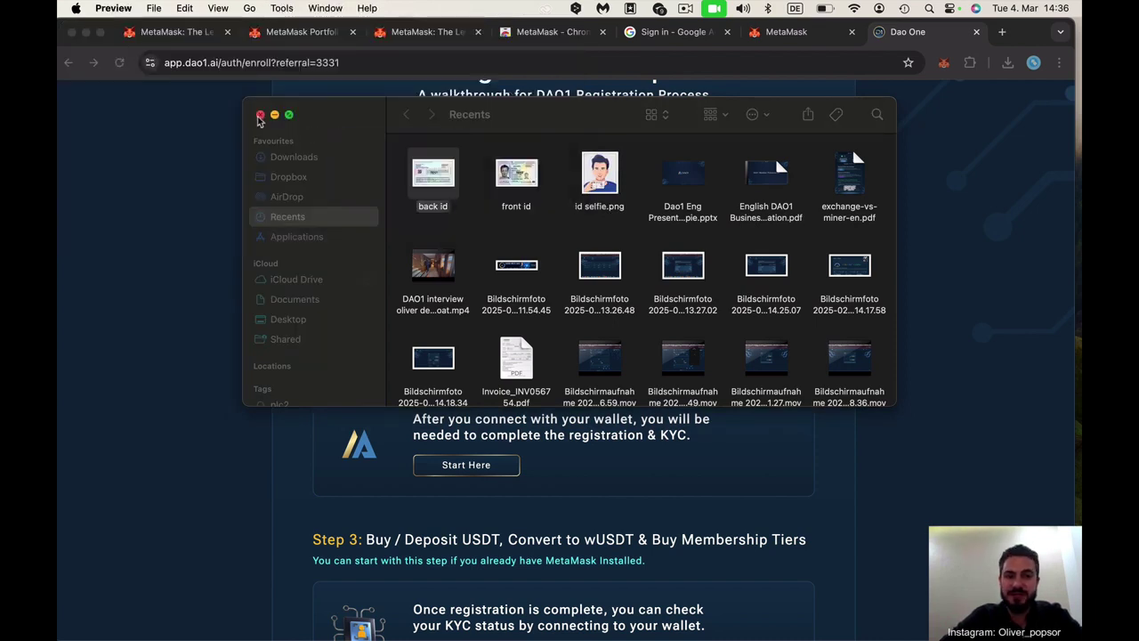
click(260, 115)
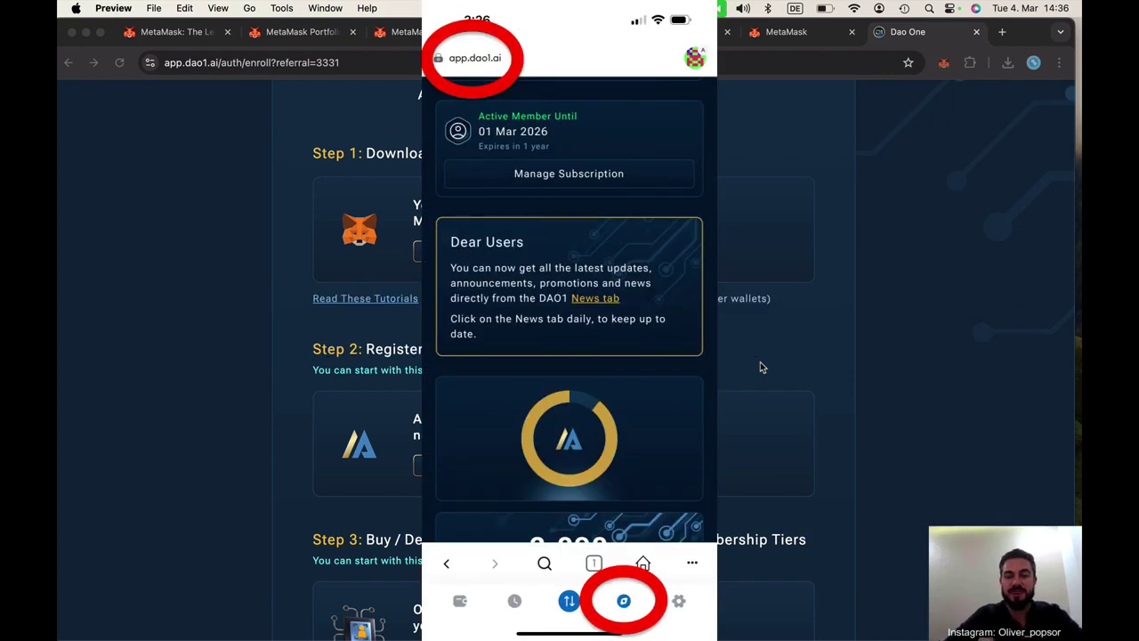
Connect the existing MetaMask wallet to app.dao1.ai and approve the Apertum network
scroll(760, 361, down, 1)
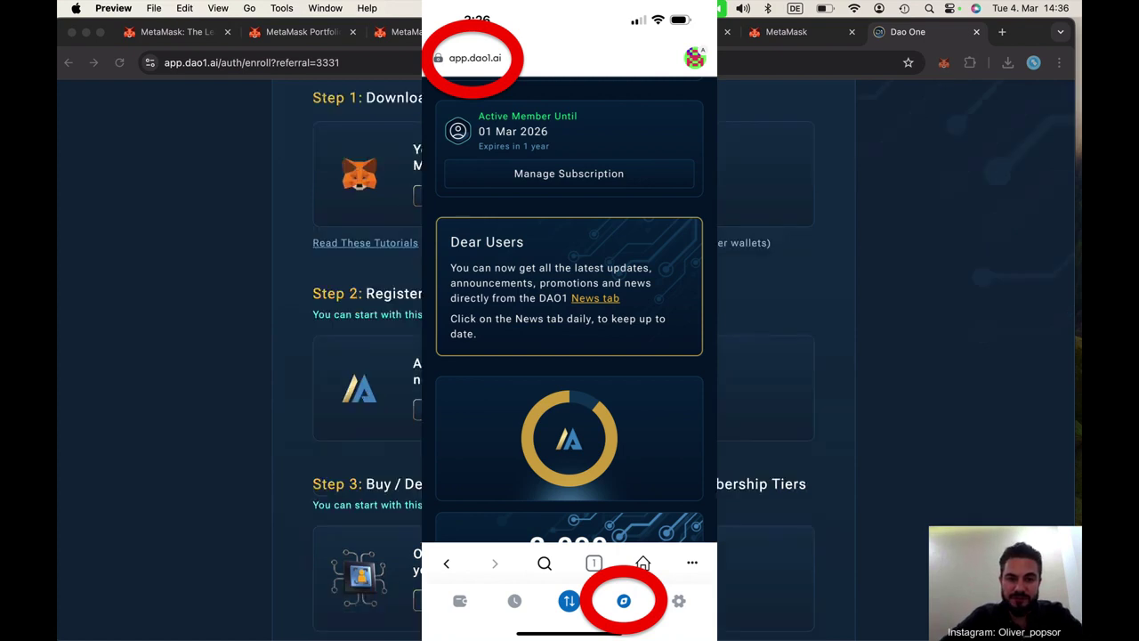
key(super+Tab)
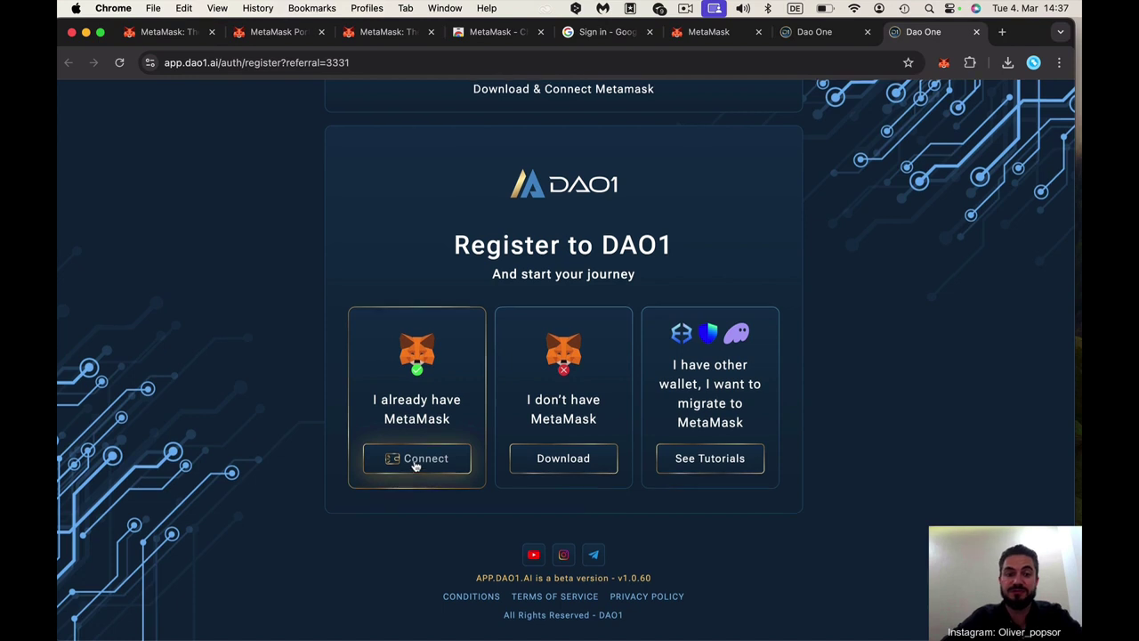
click(417, 473)
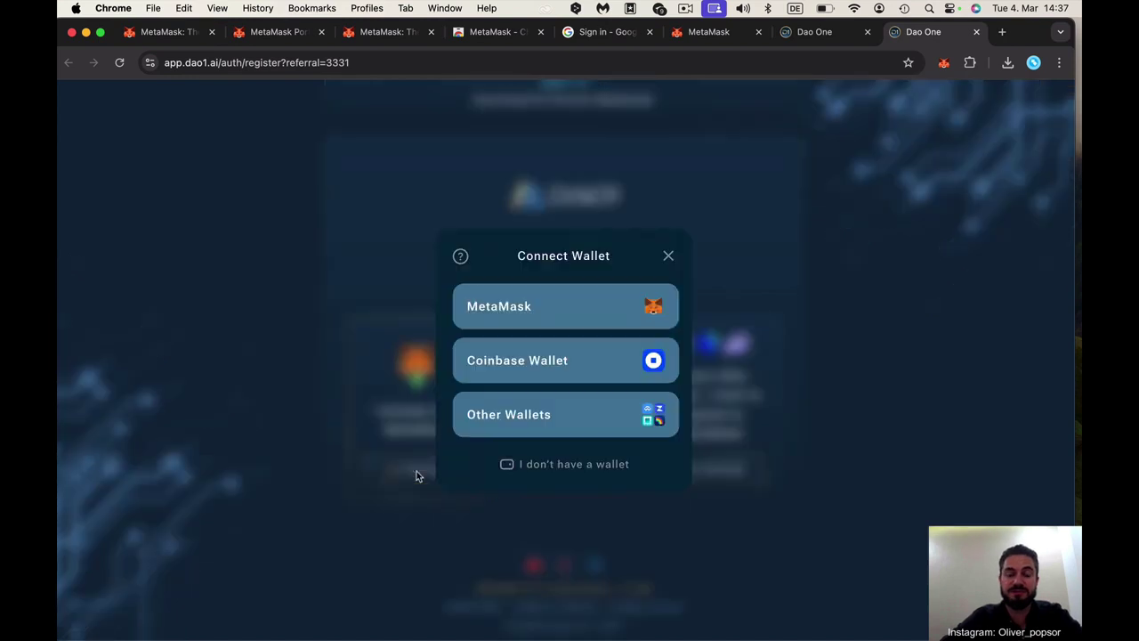
click(573, 310)
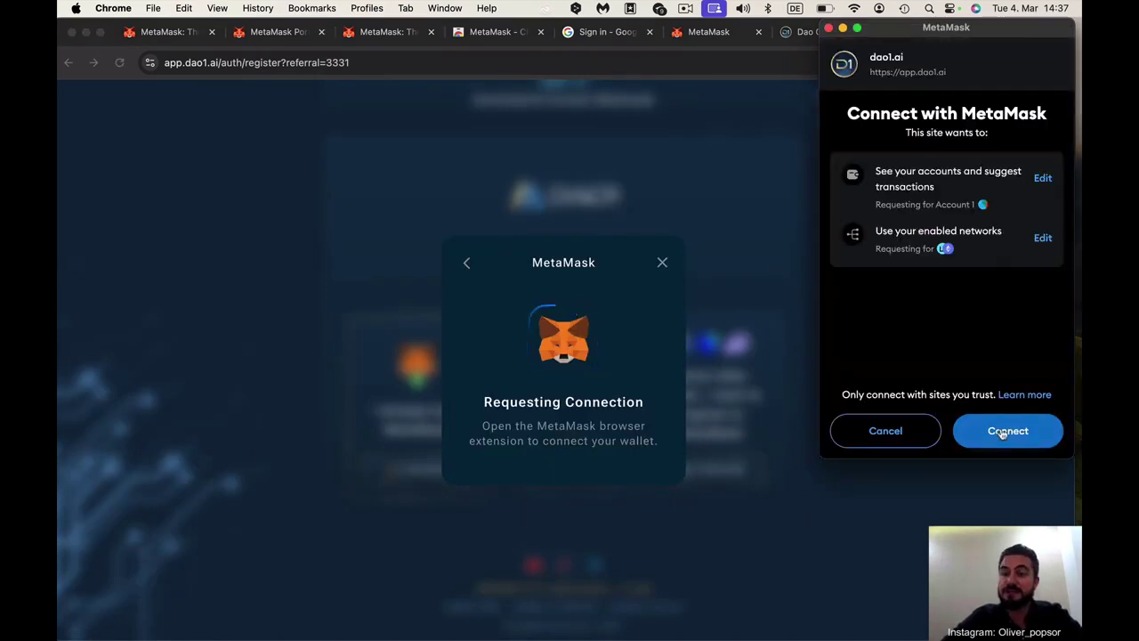
click(999, 433)
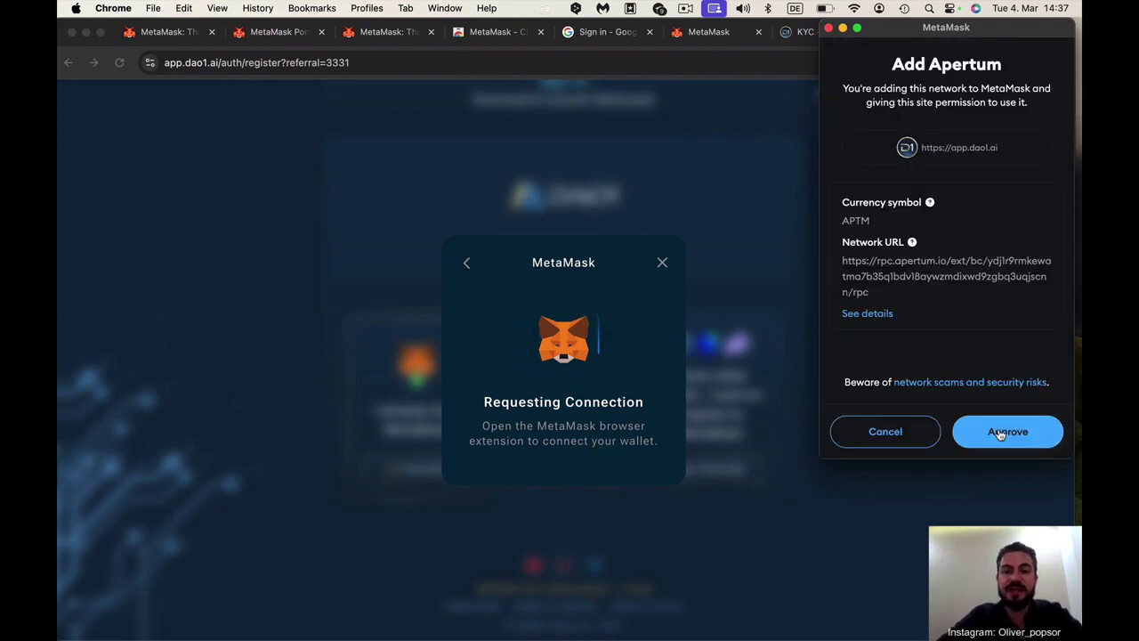
click(1001, 432)
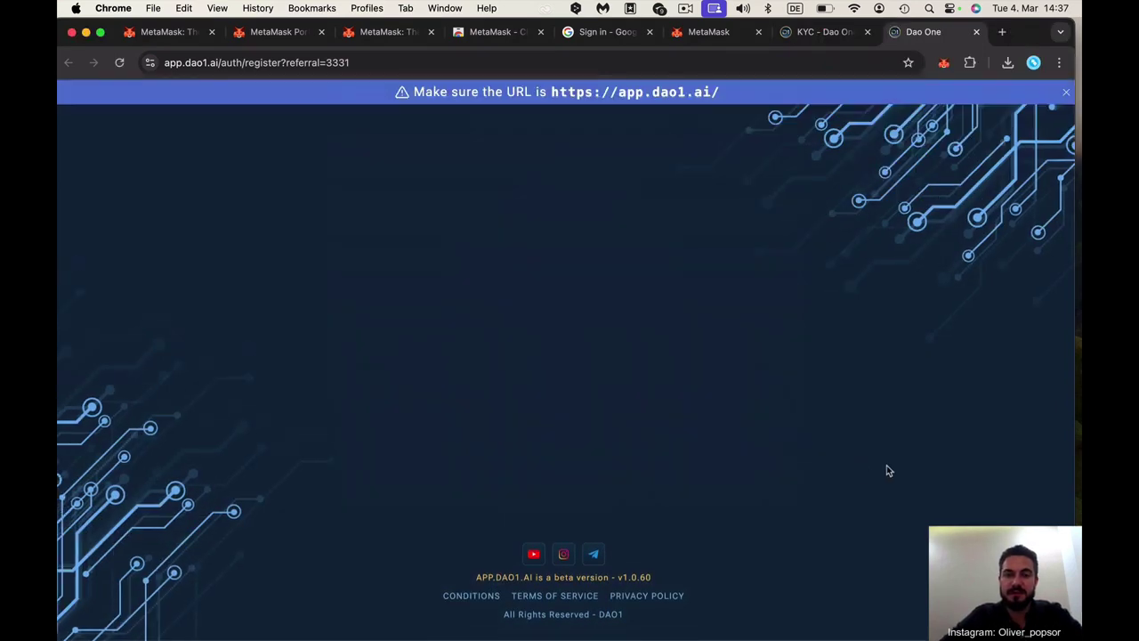
Enter 'name' as first and last name and set the country to United Arab Emirates
scroll(861, 473, down, 1)
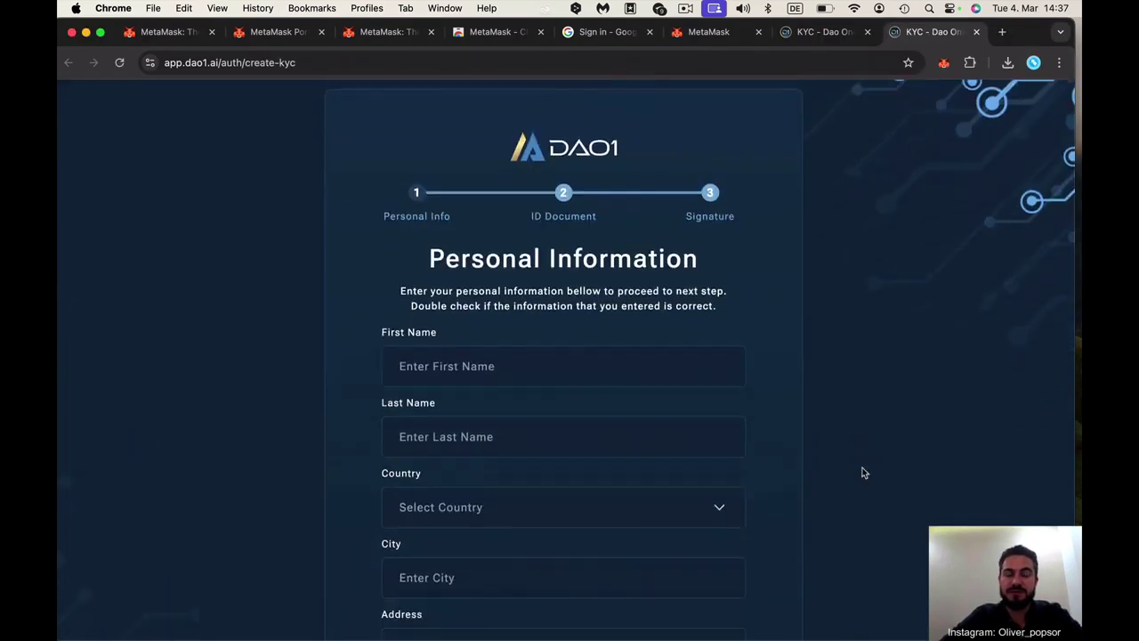
click(462, 365)
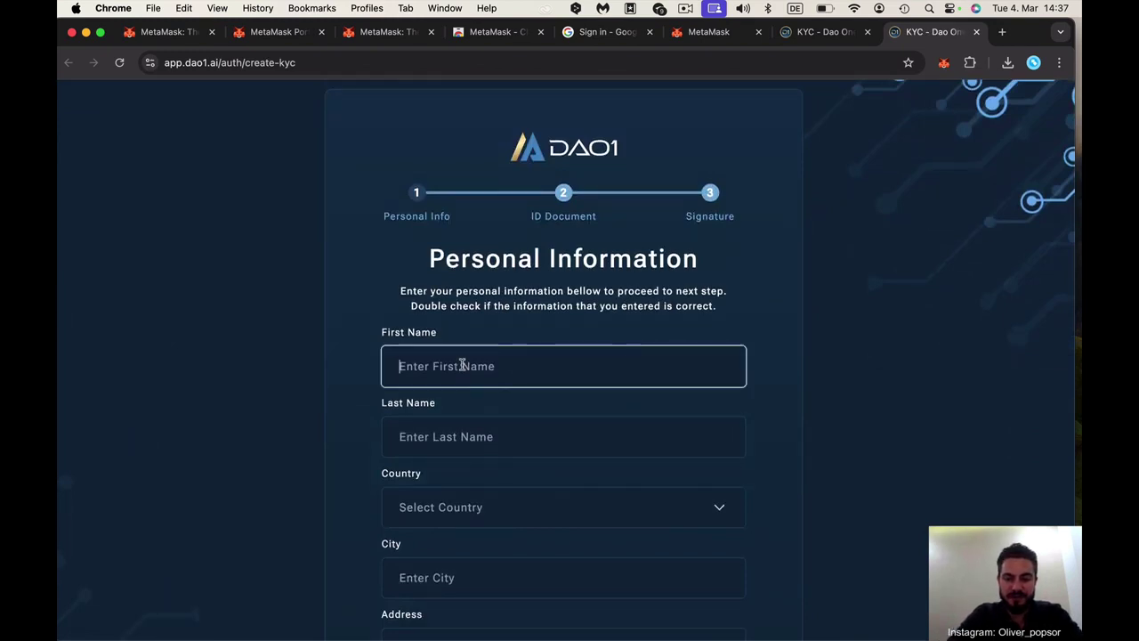
text(name)
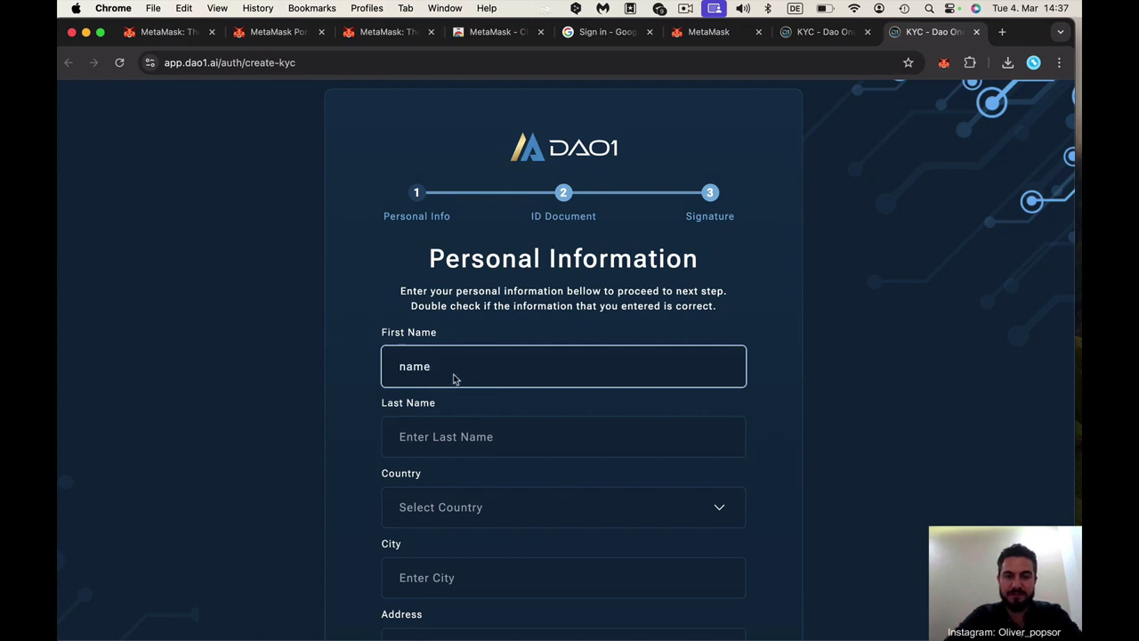
click(484, 436)
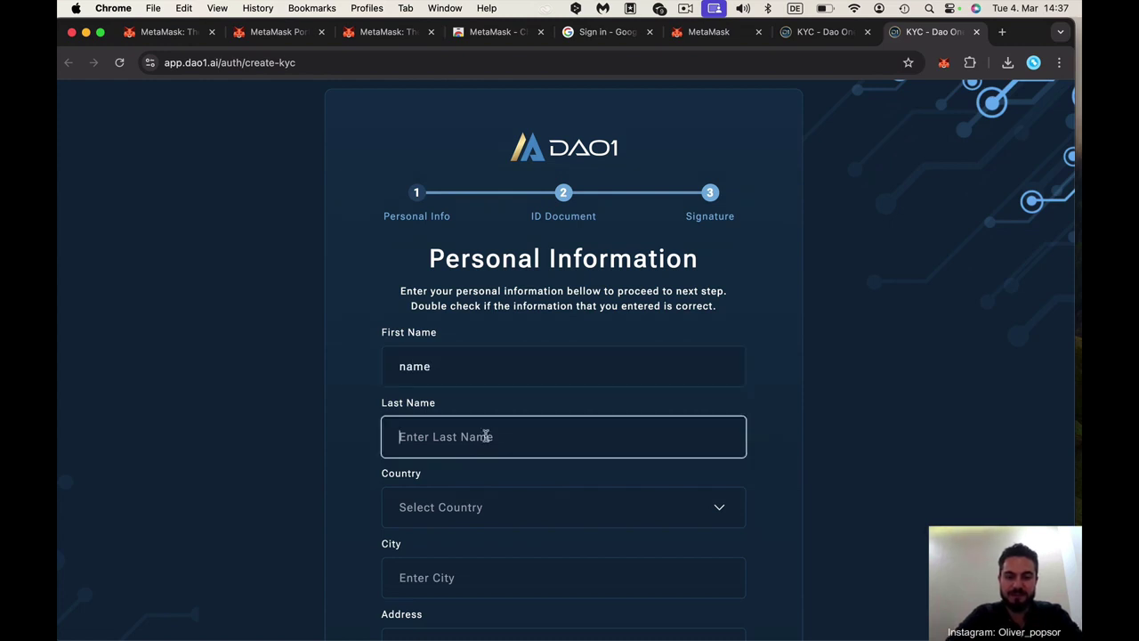
text(name)
scroll(618, 419, down, 1)
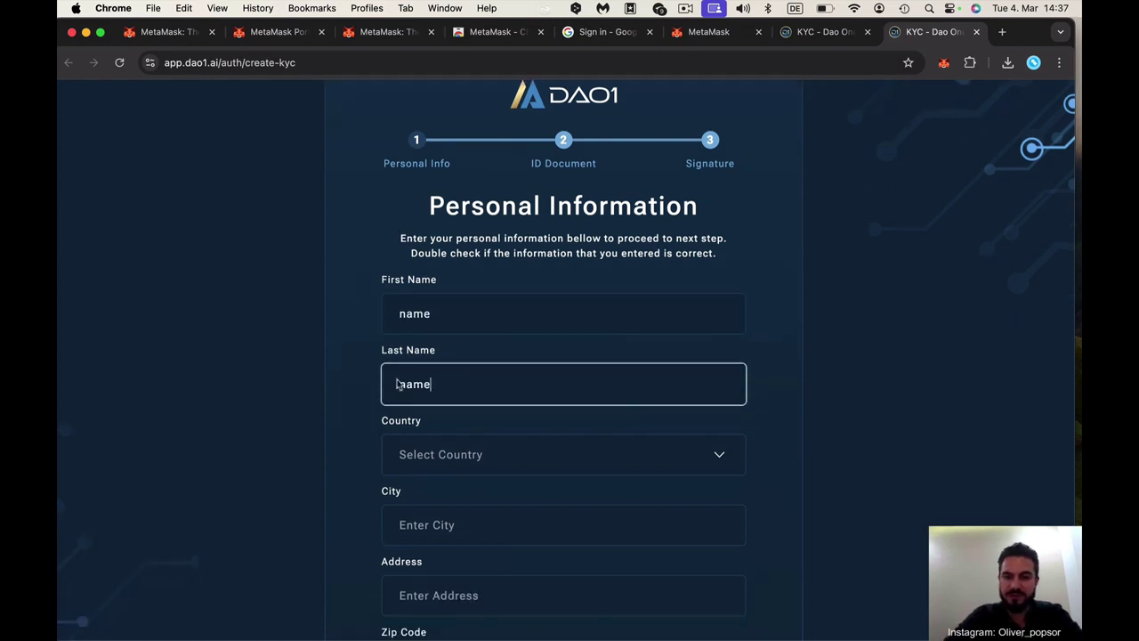
click(428, 450)
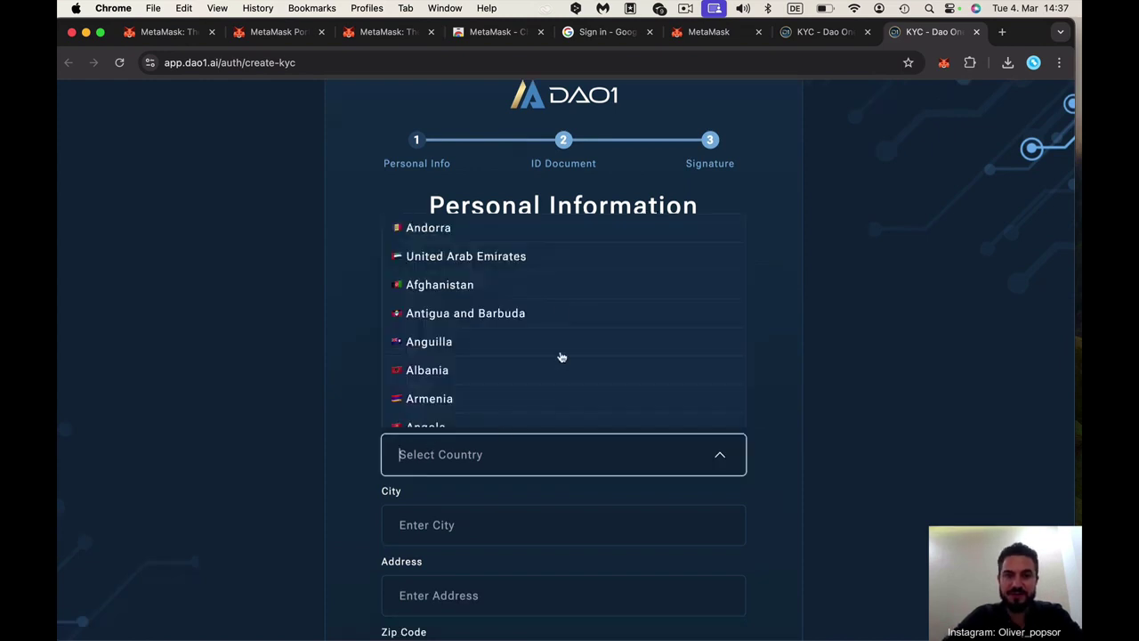
click(498, 258)
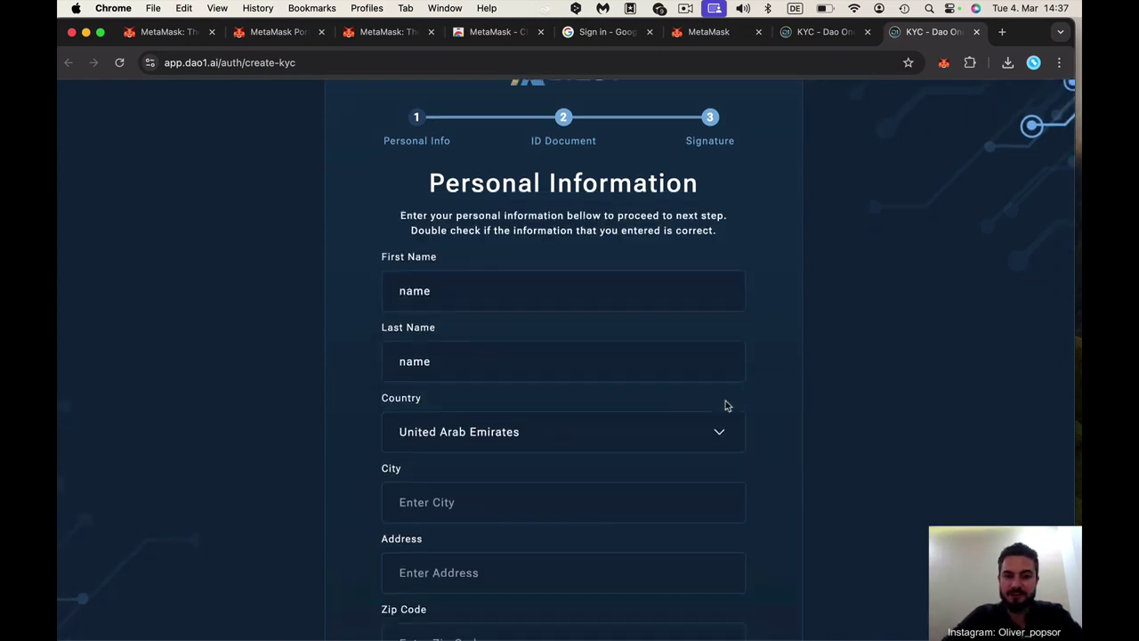
Fill in city 'dubai', address 'burj khalifa' and zip code 00000
scroll(726, 405, down, 1)
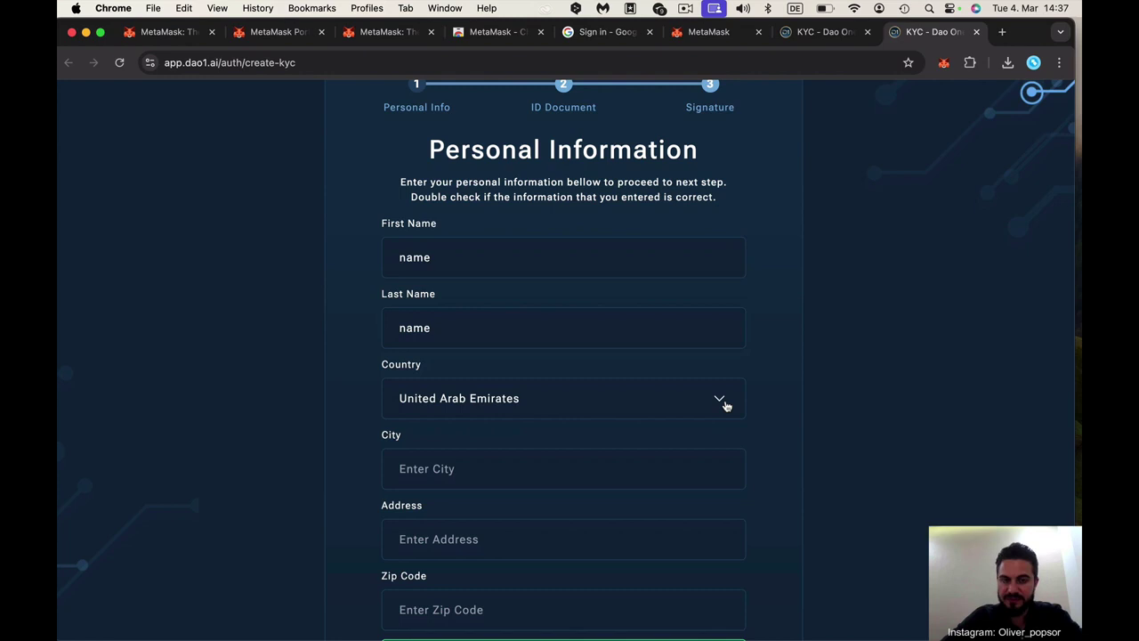
scroll(726, 405, down, 1)
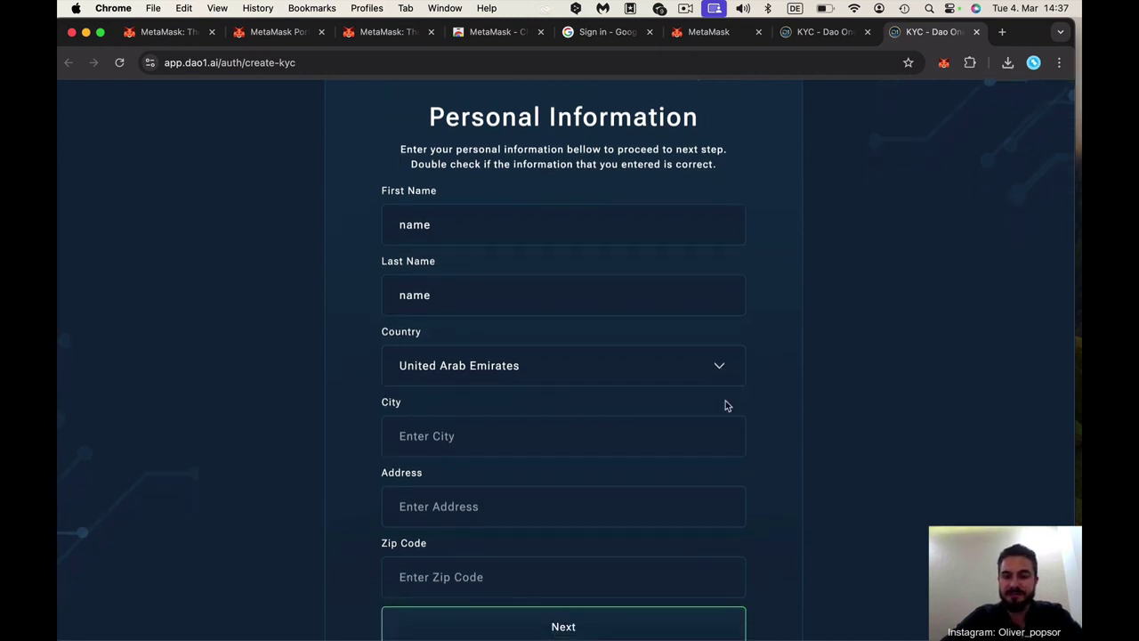
click(520, 442)
text(dubai)
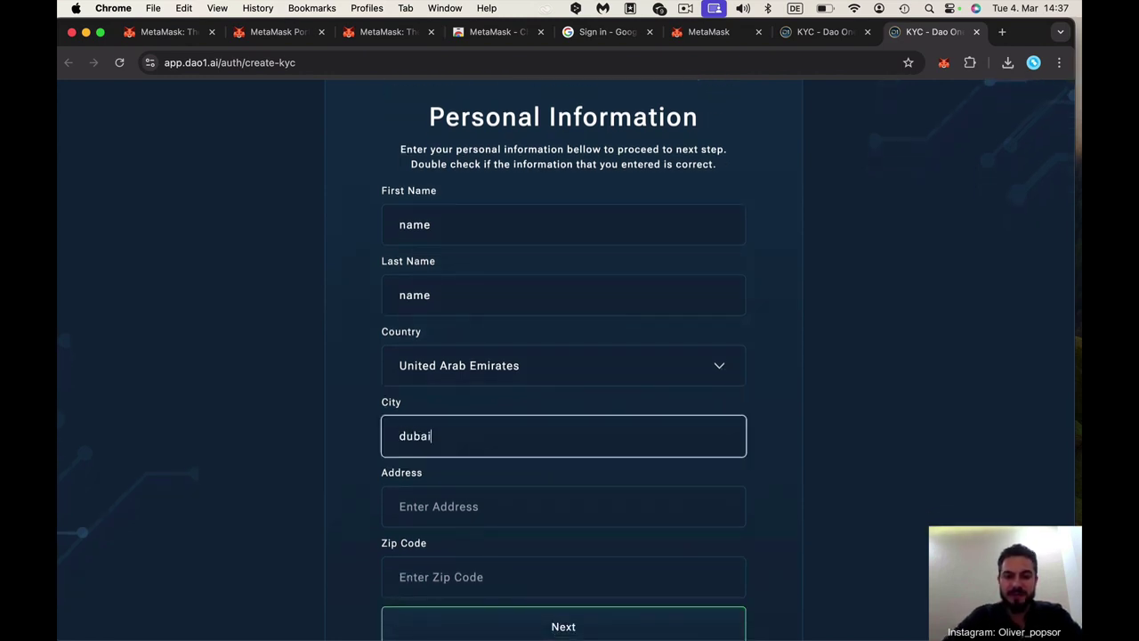
click(775, 448)
scroll(780, 483, down, 1)
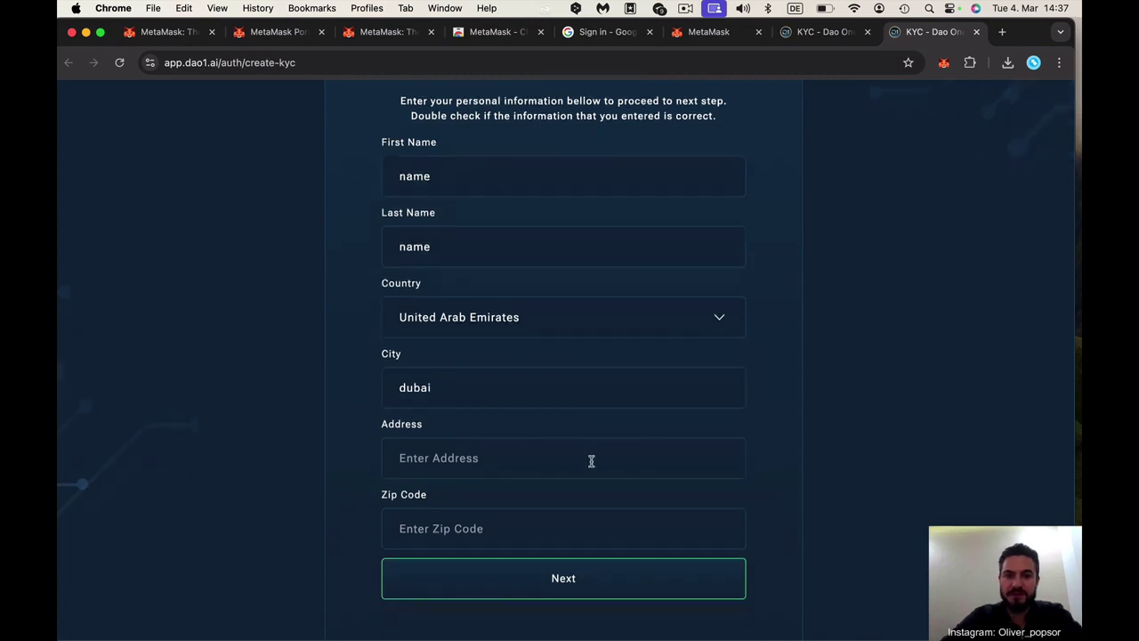
click(537, 460)
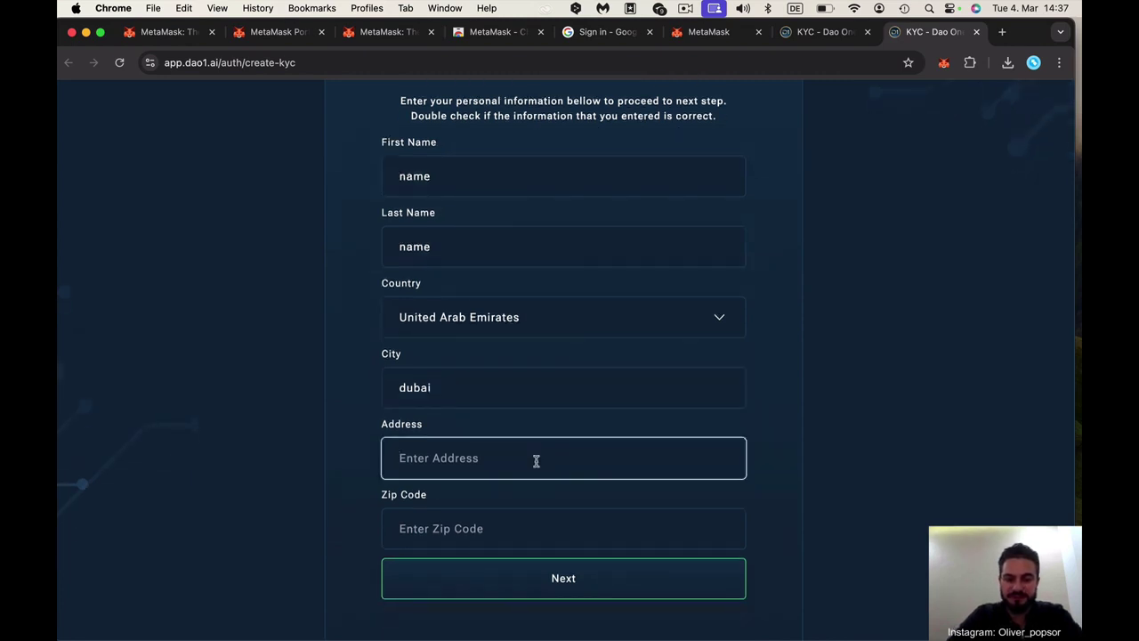
text(bu)
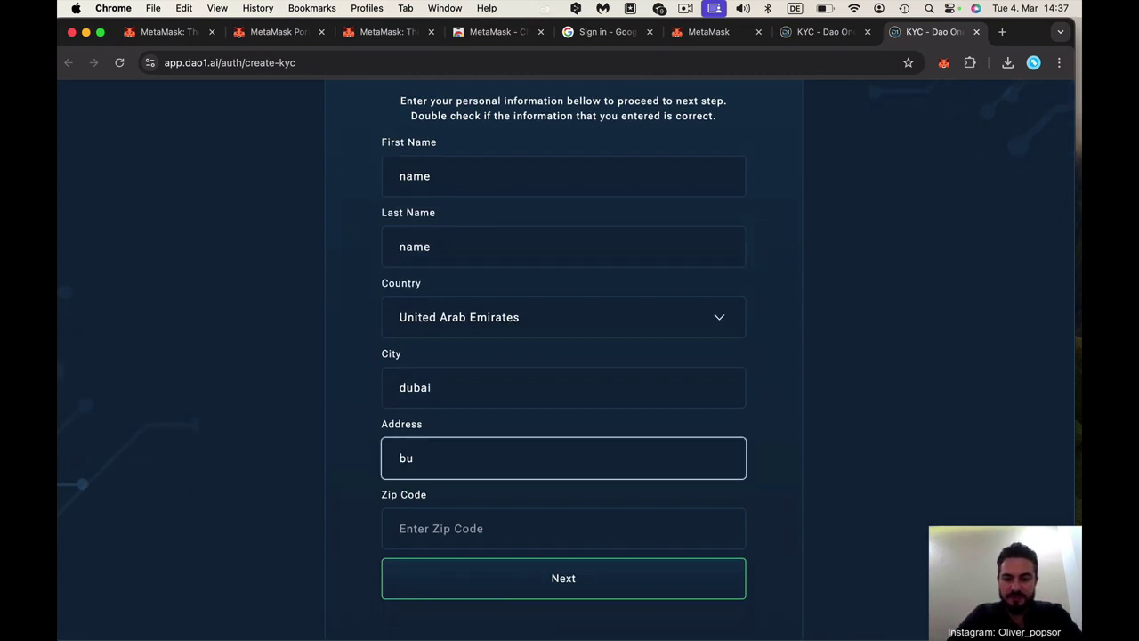
text(rj khalifa)
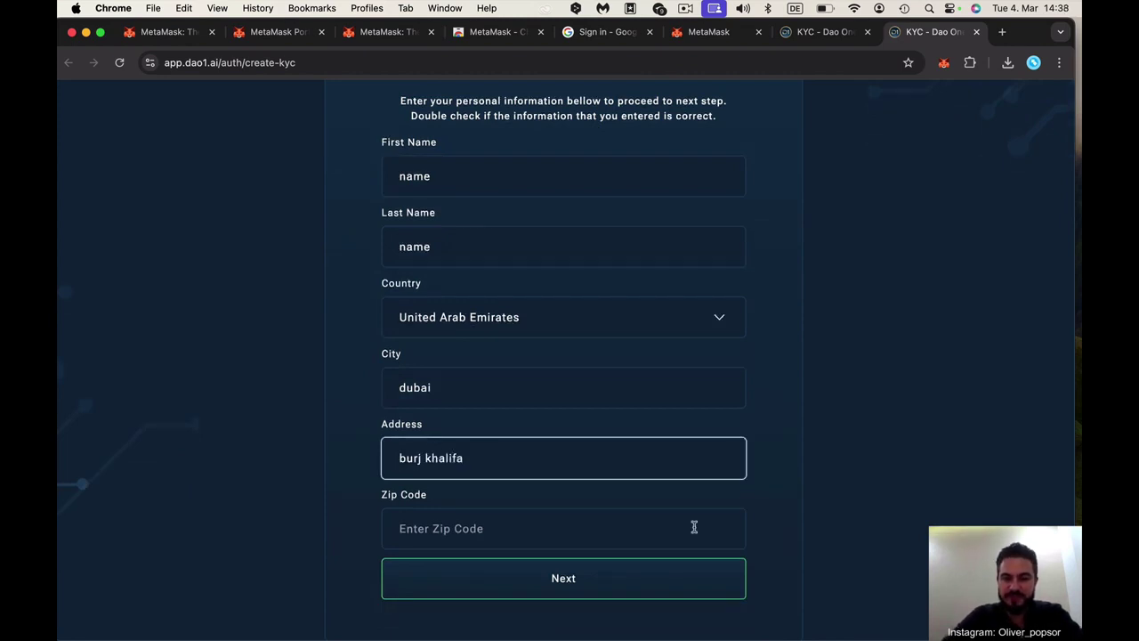
scroll(692, 526, down, 2)
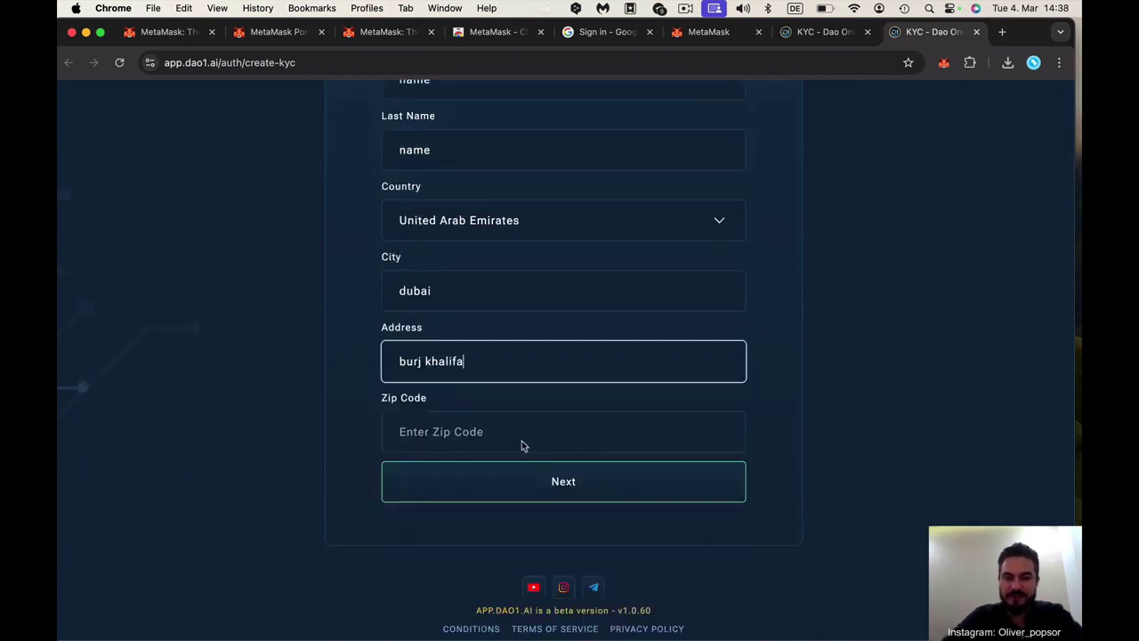
click(511, 431)
text(00000)
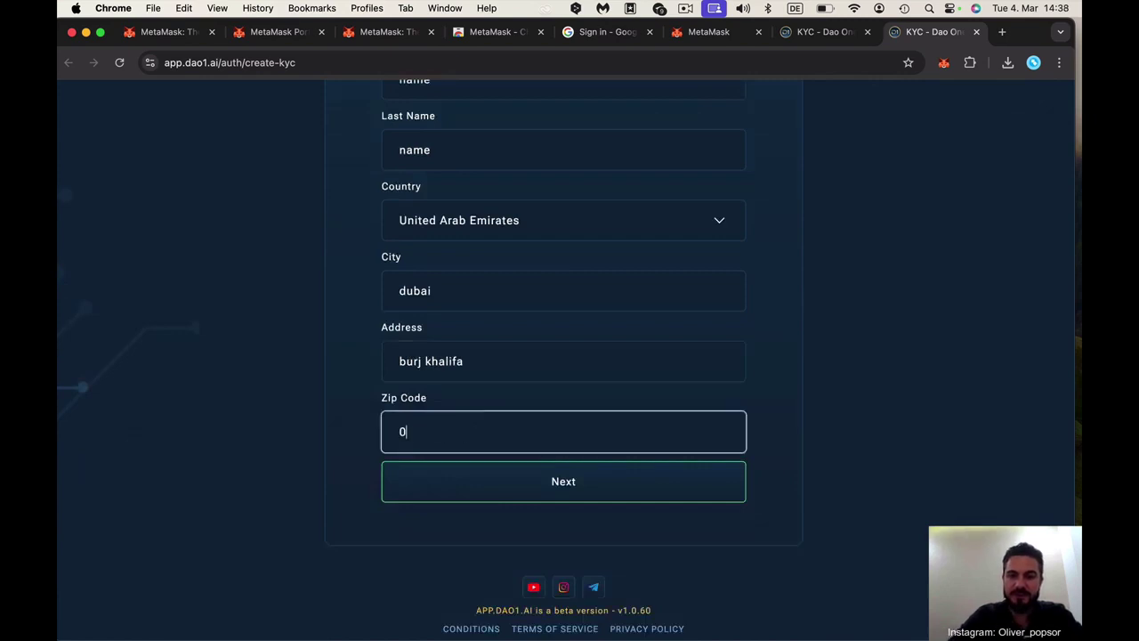
click(618, 486)
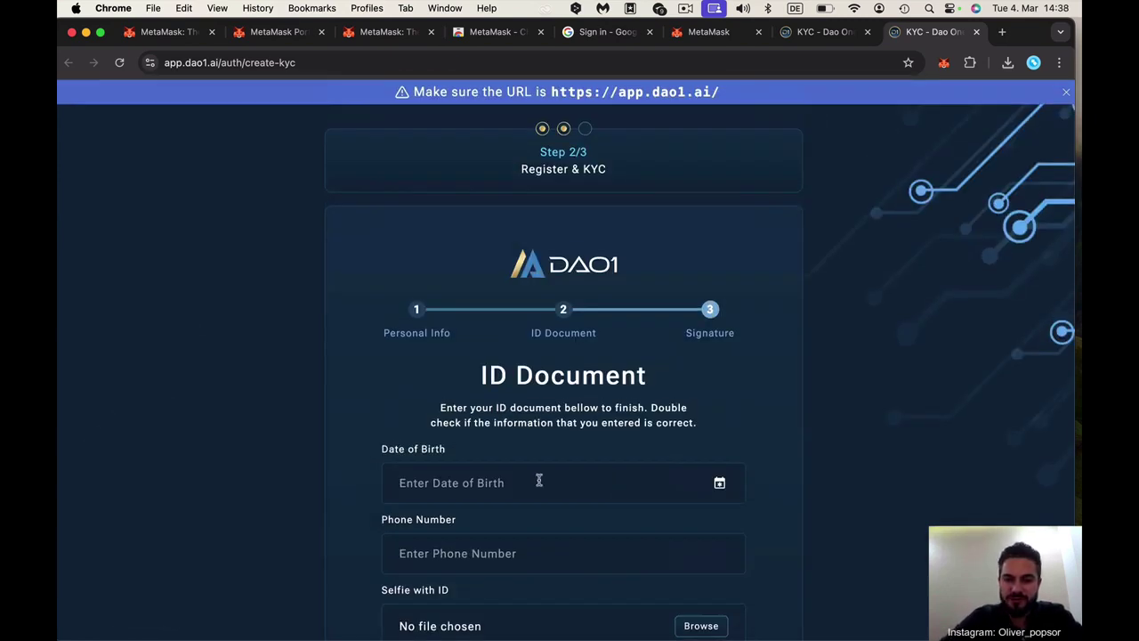
click(539, 478)
click(580, 264)
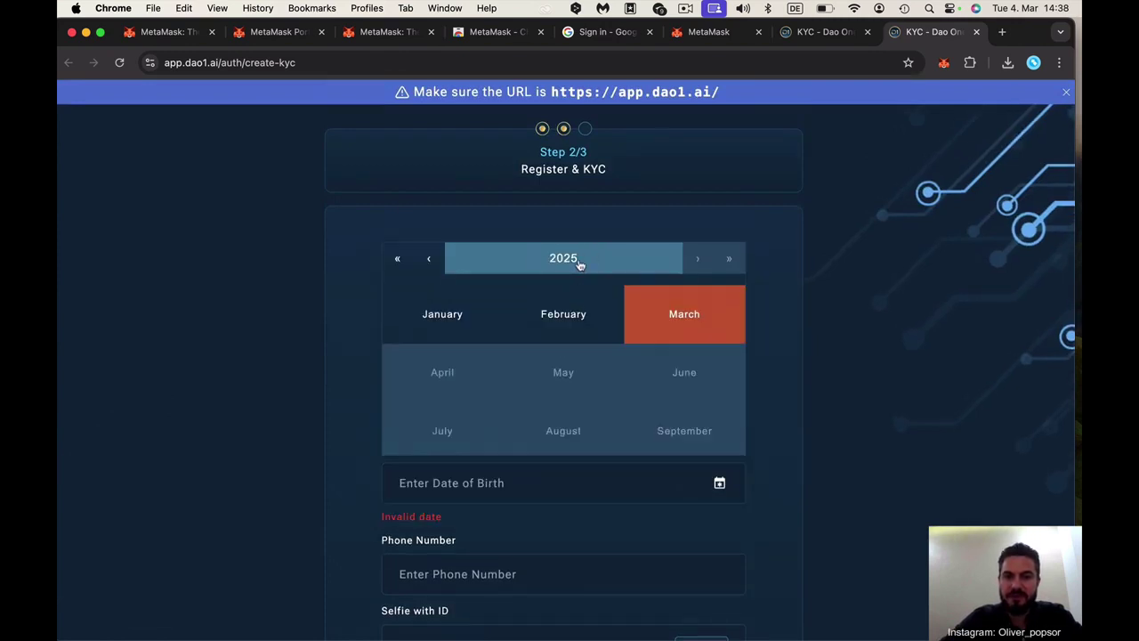
click(575, 261)
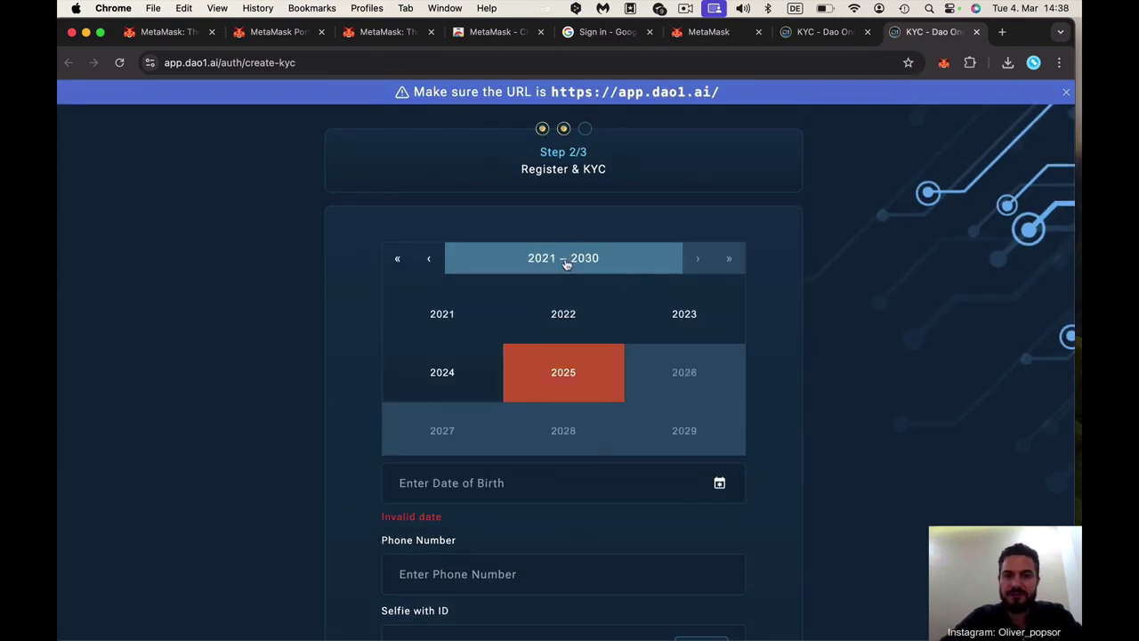
click(429, 259)
click(429, 259)
click(429, 259)
click(429, 259)
click(443, 314)
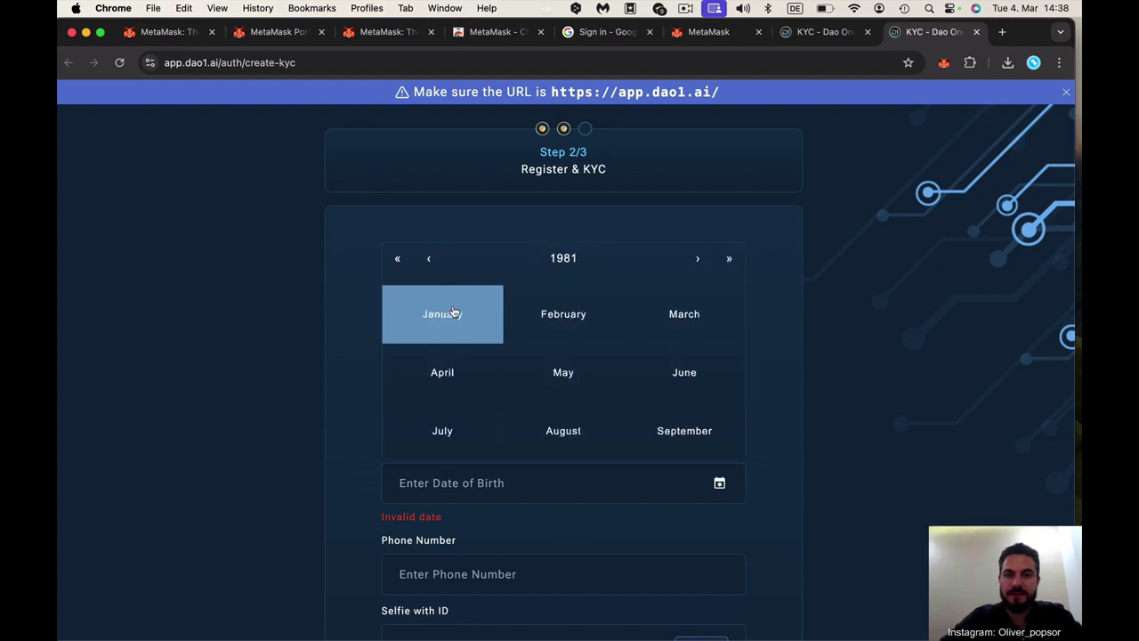
click(563, 374)
click(559, 389)
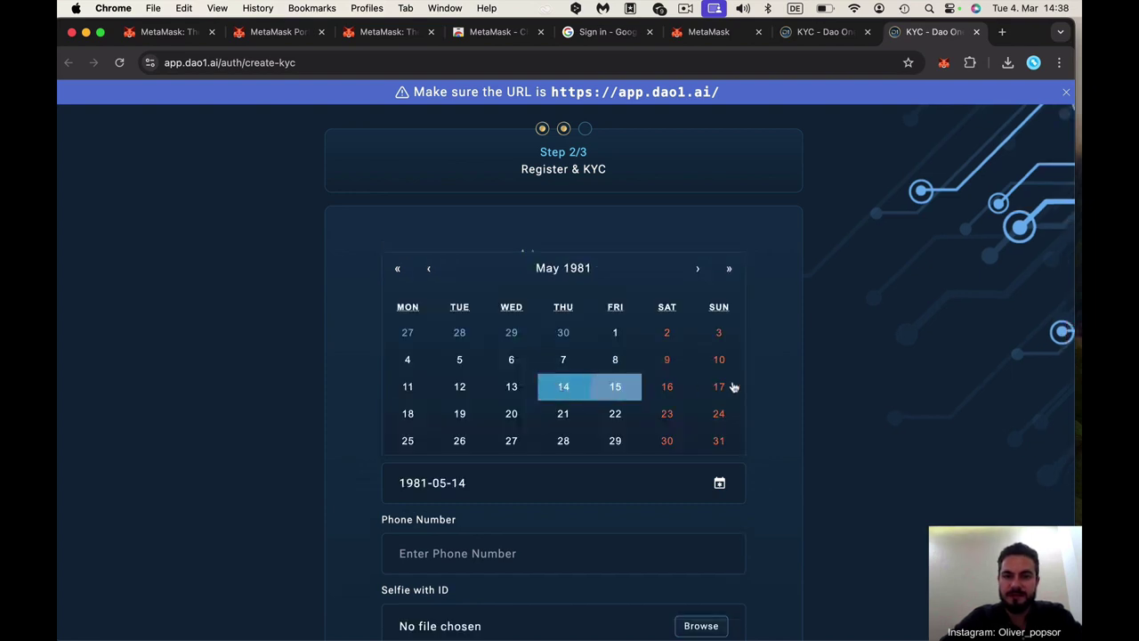
click(784, 316)
Enter the phone number in the Phone Number field
scroll(539, 453, down, 3)
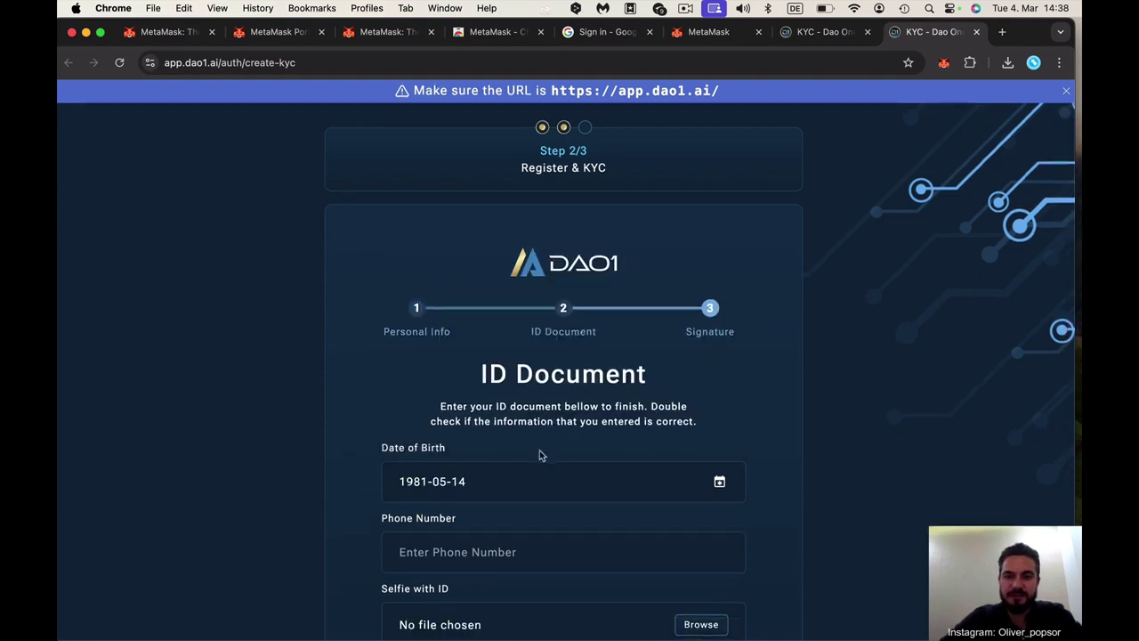
click(474, 381)
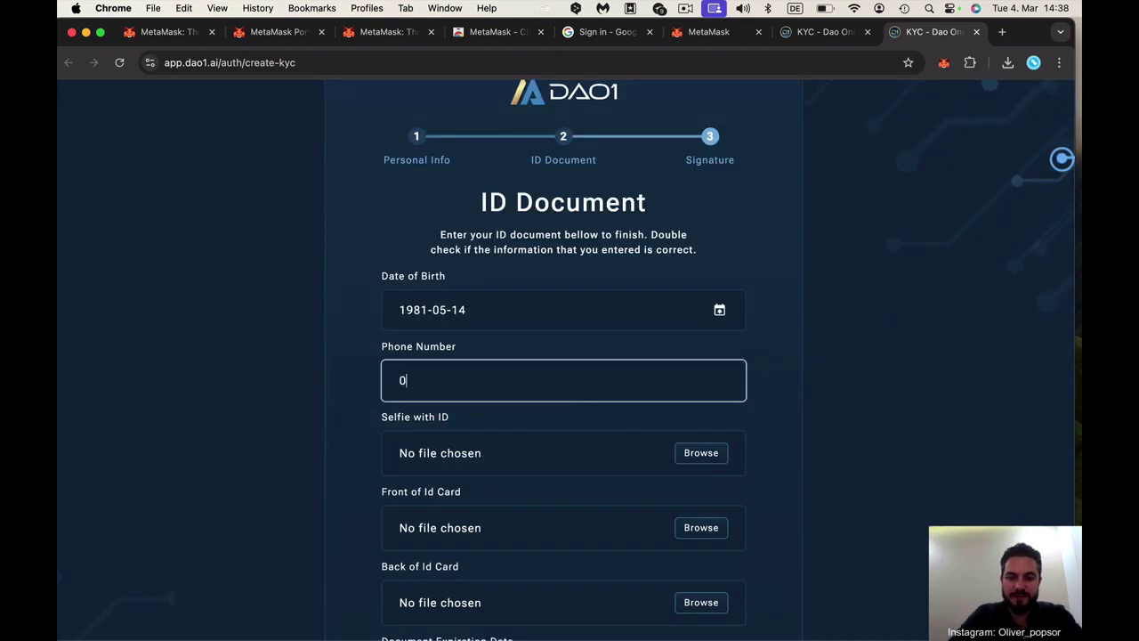
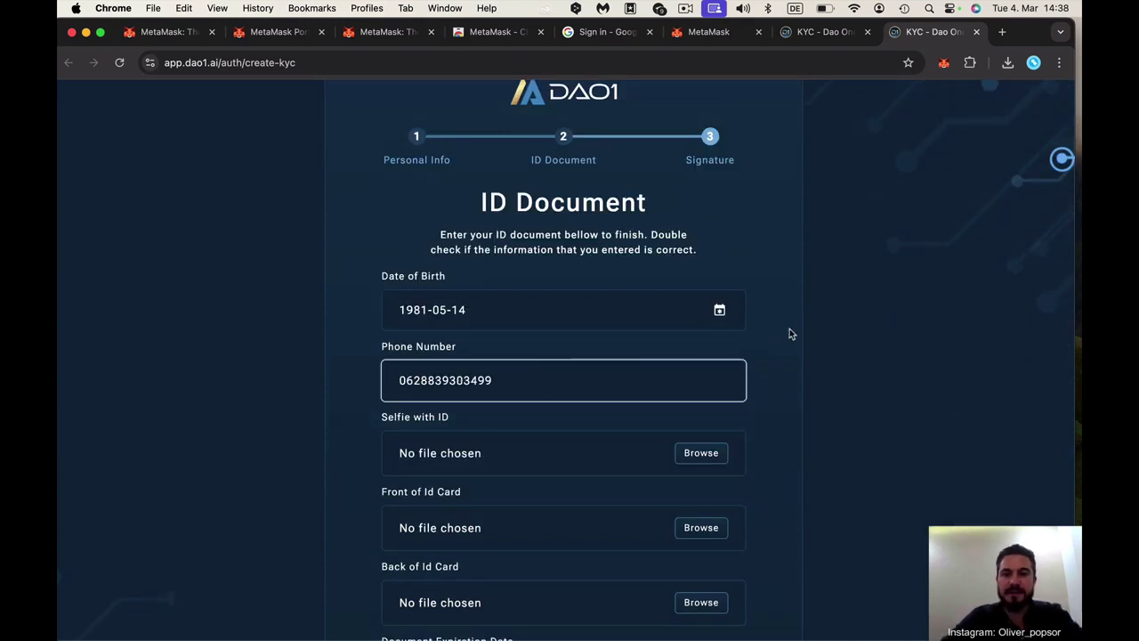
scroll(783, 329, down, 2)
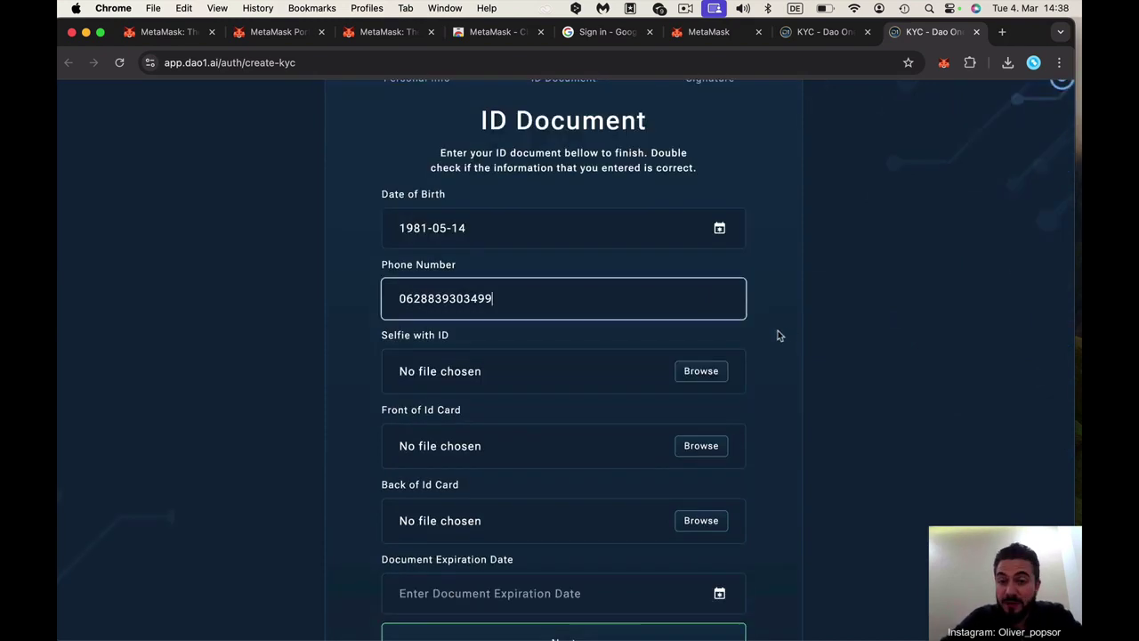
click(761, 347)
scroll(586, 381, down, 1)
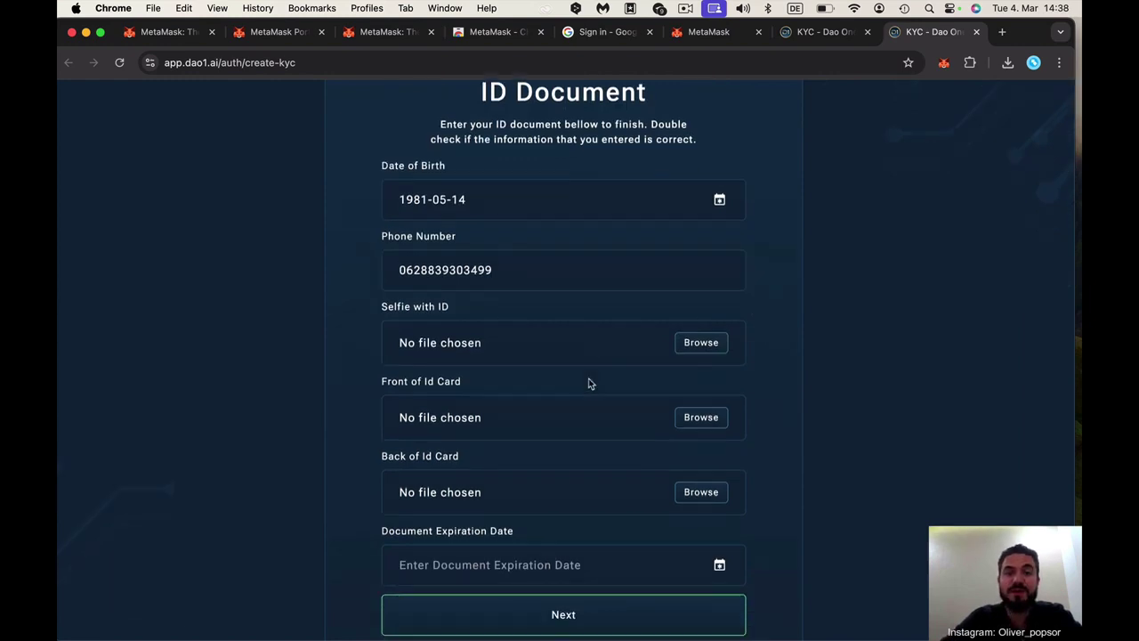
Attach id selfie.png from Desktop > video id as the selfie with ID
click(696, 354)
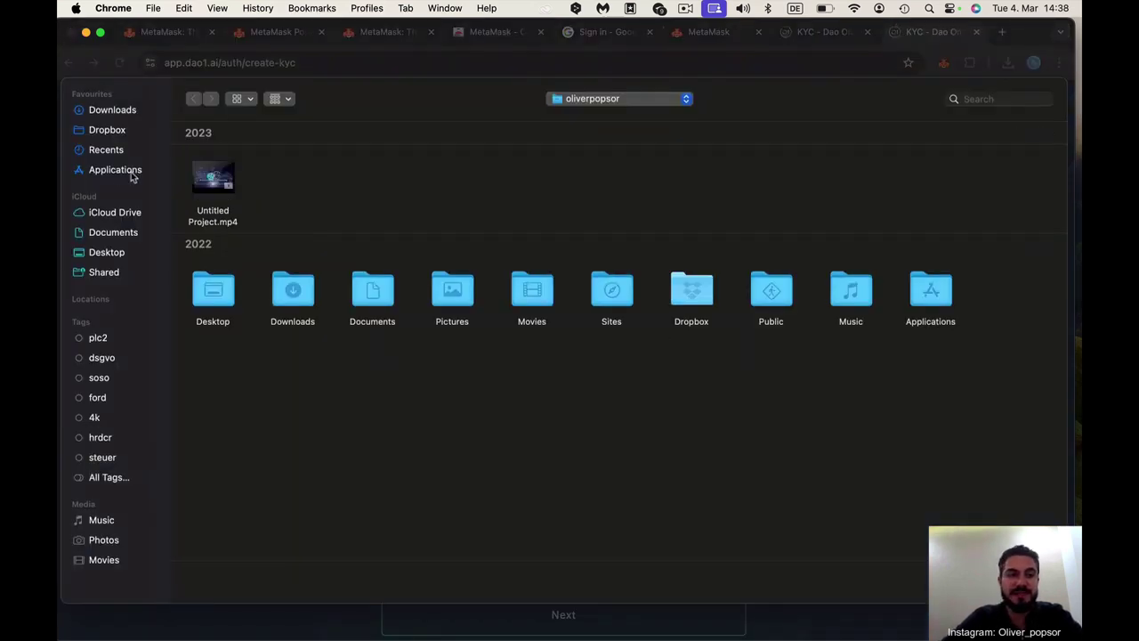
click(109, 126)
click(120, 113)
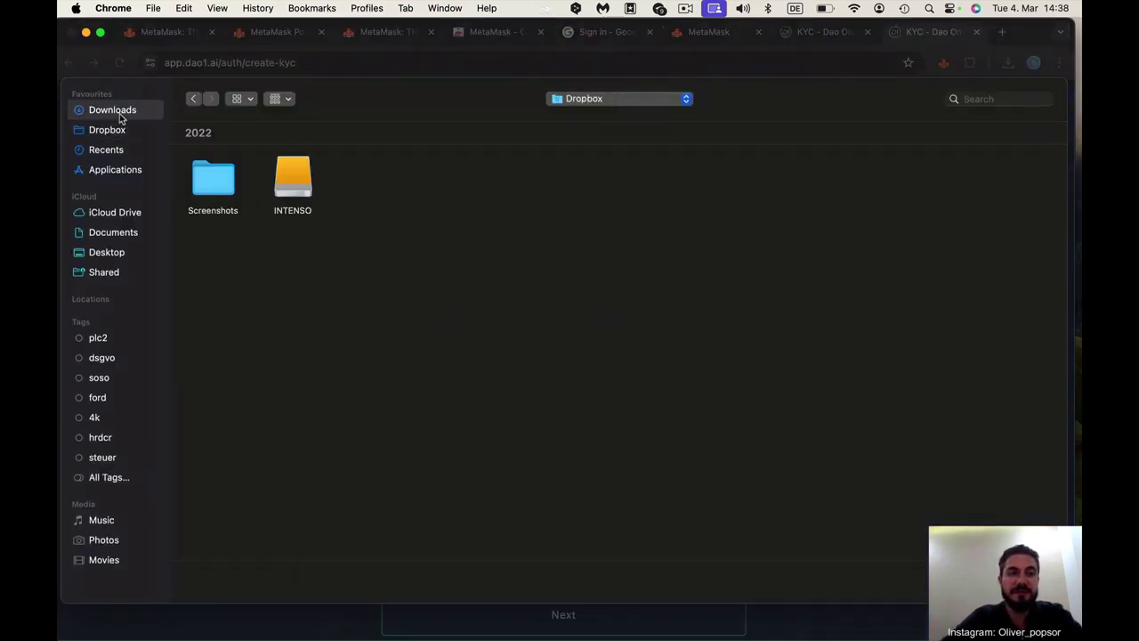
click(115, 233)
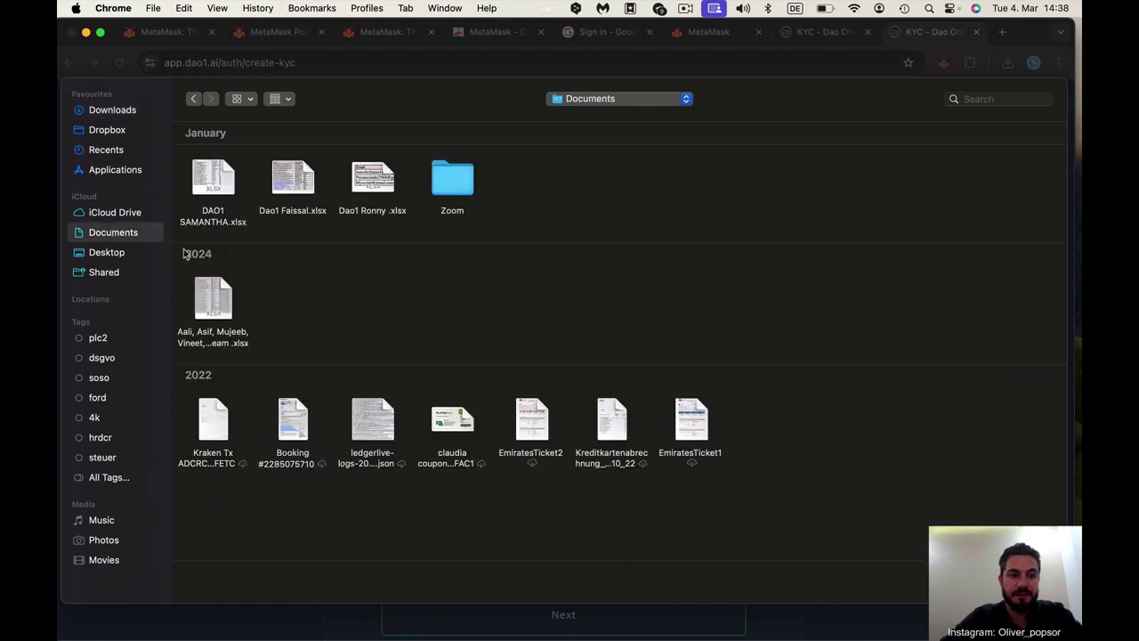
click(105, 272)
click(109, 254)
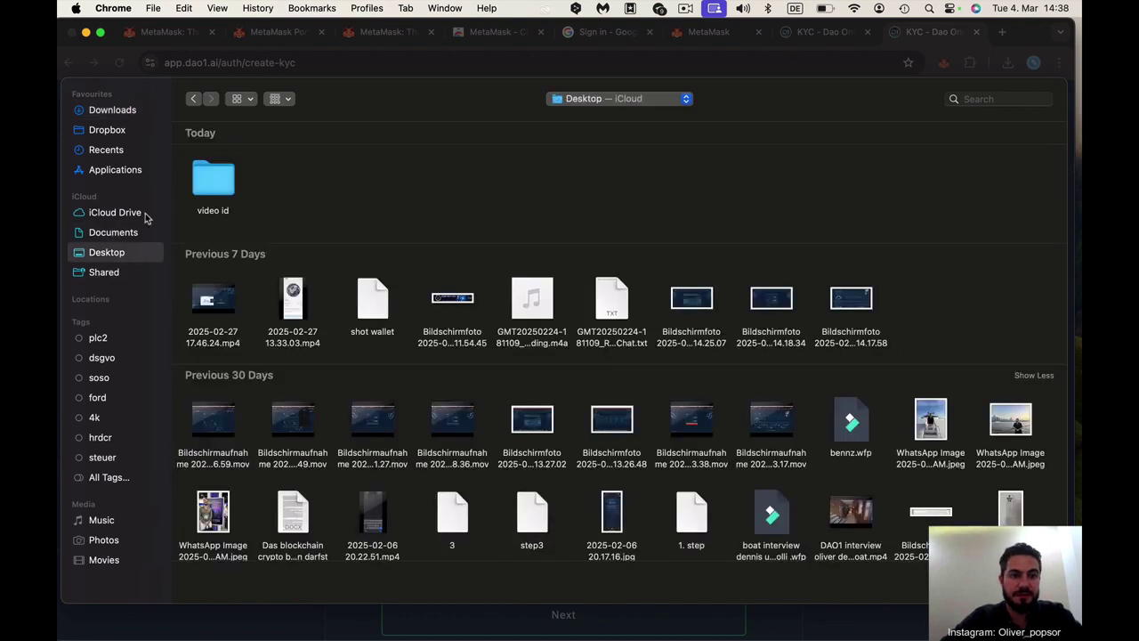
click(216, 180)
double_click(216, 179)
click(378, 183)
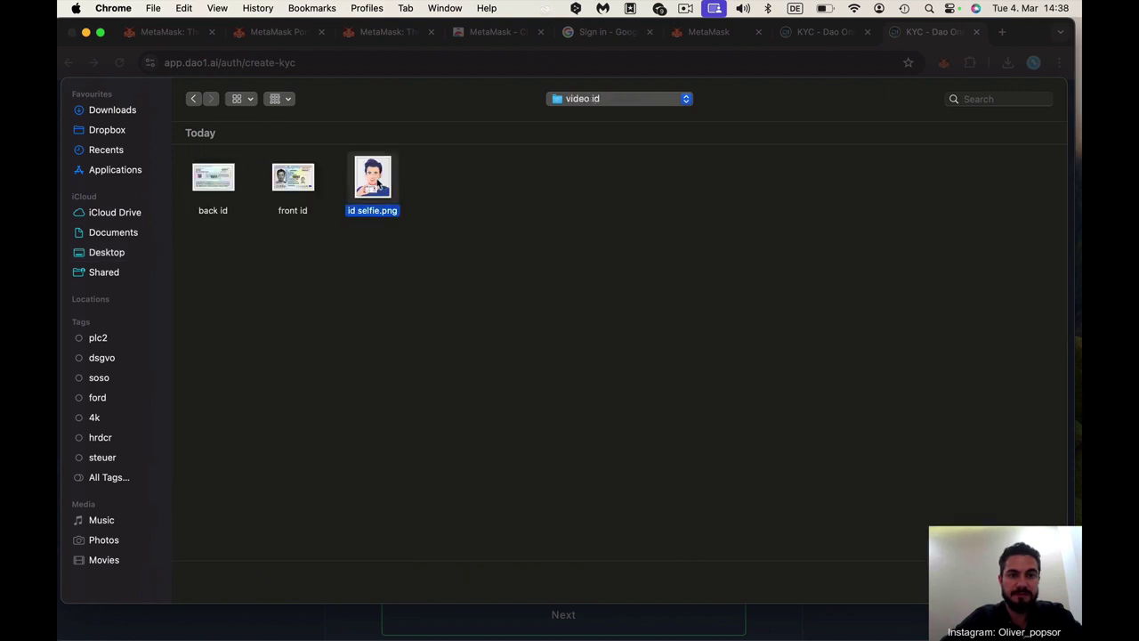
double_click(379, 188)
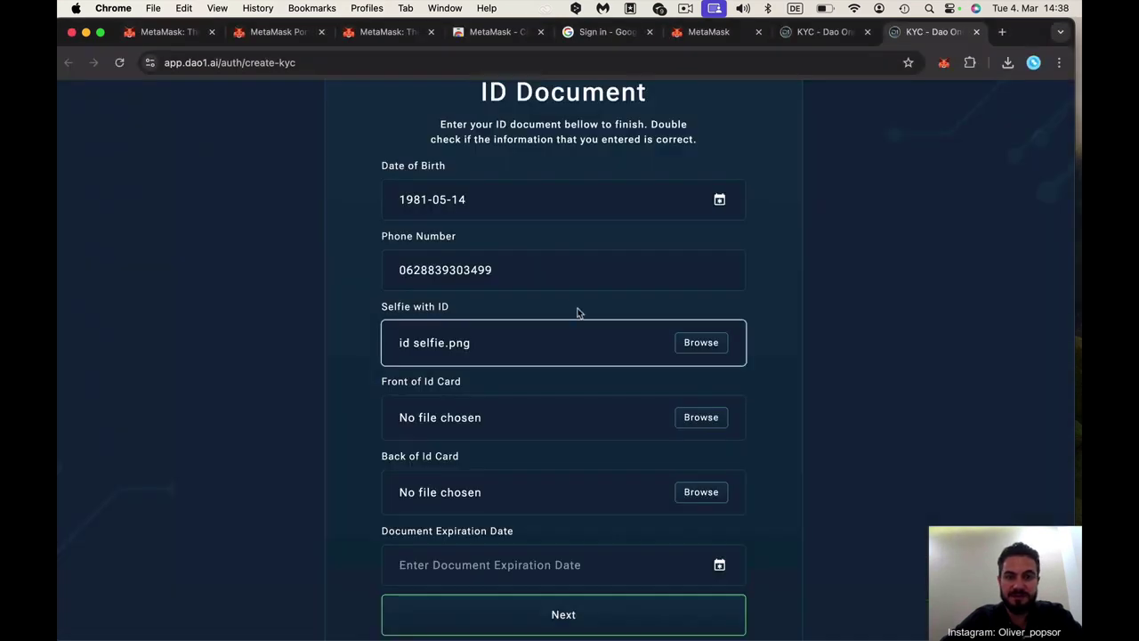
scroll(577, 312, down, 1)
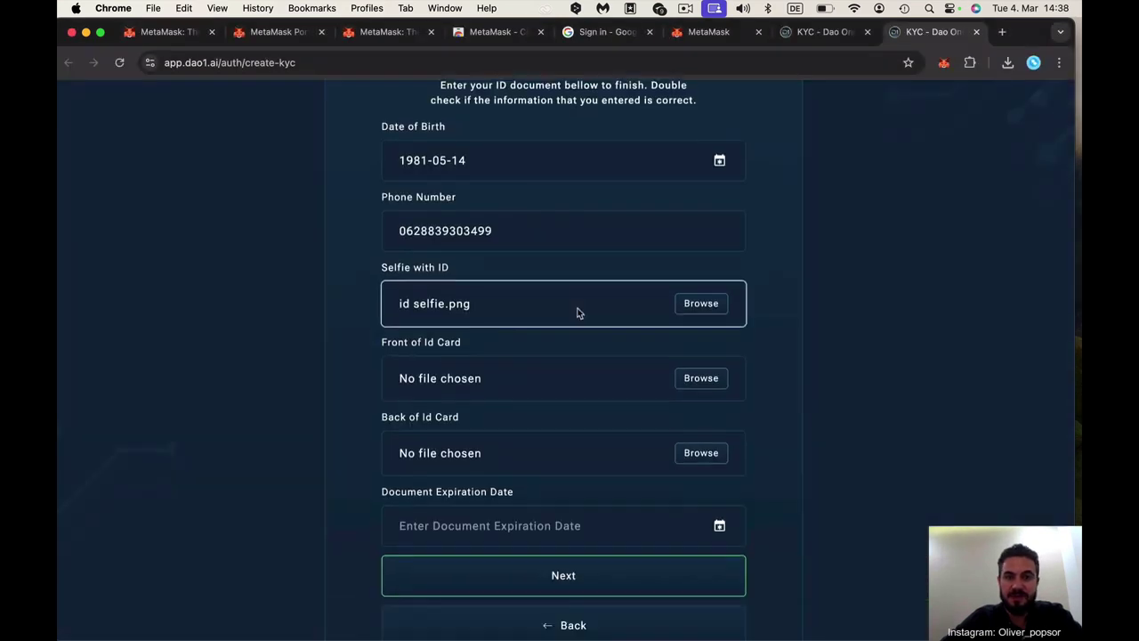
Attach front id.png and back id.png as the ID card front and back
click(701, 379)
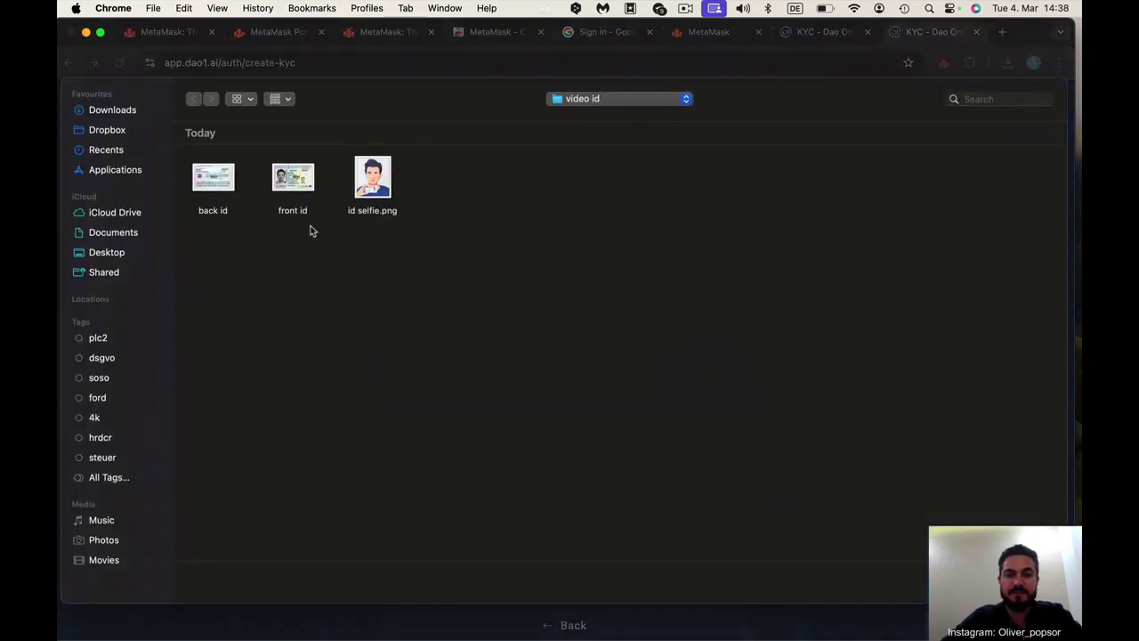
click(290, 182)
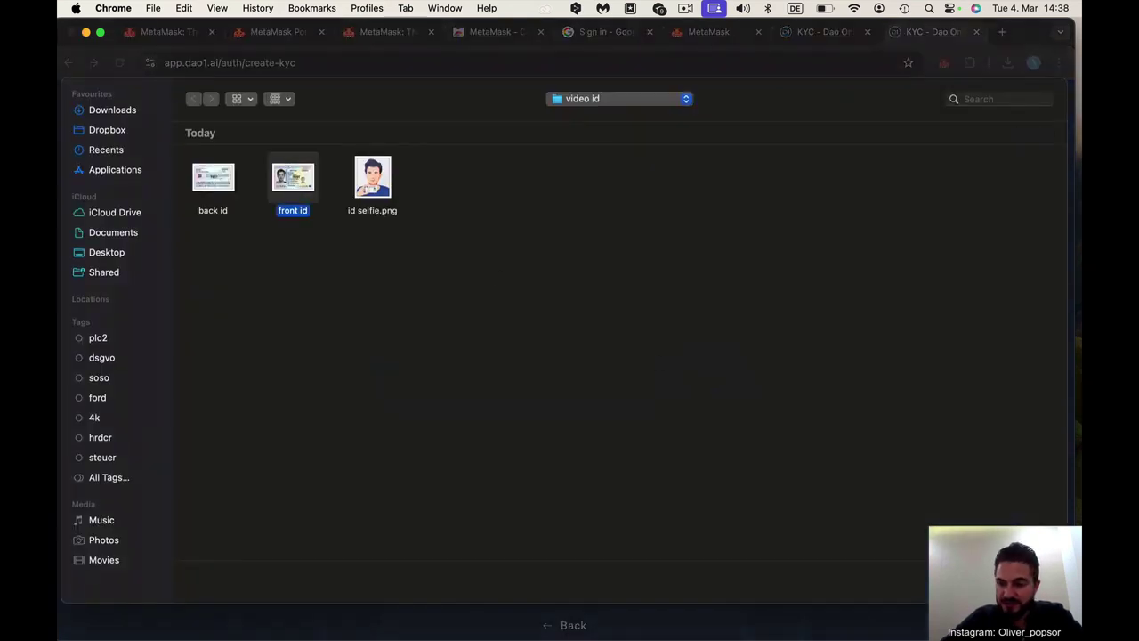
key(Return)
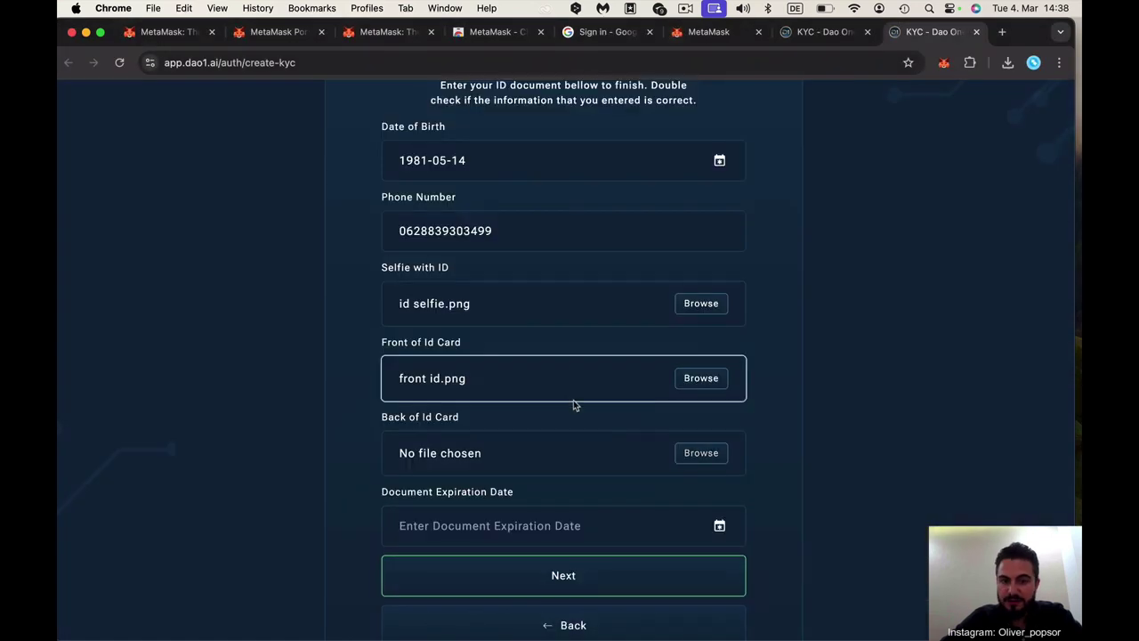
scroll(516, 391, down, 2)
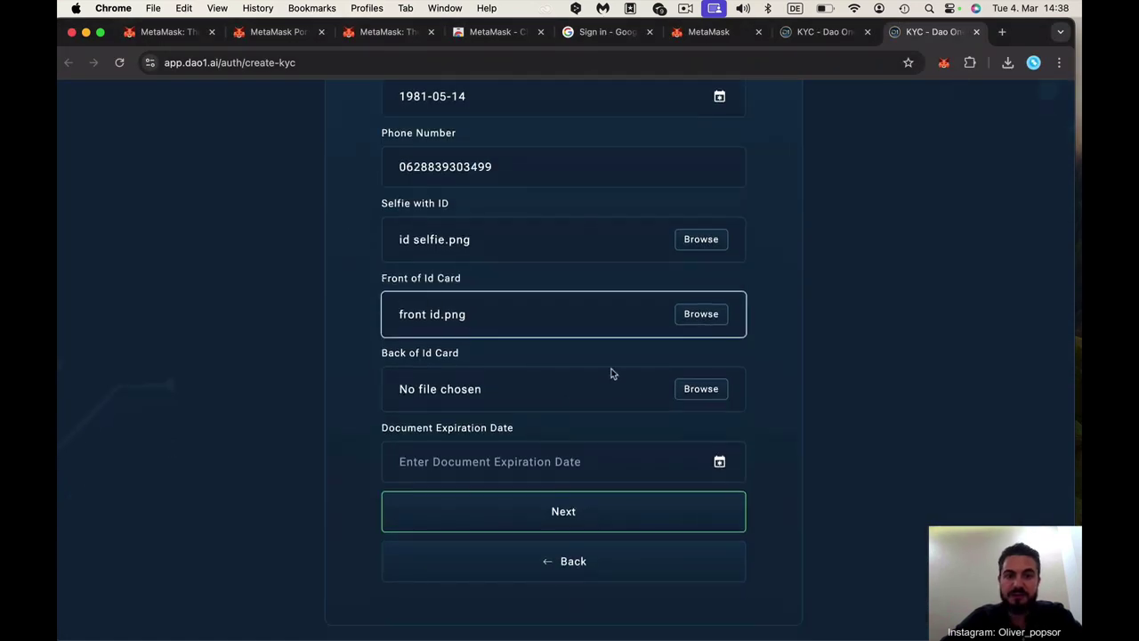
click(703, 392)
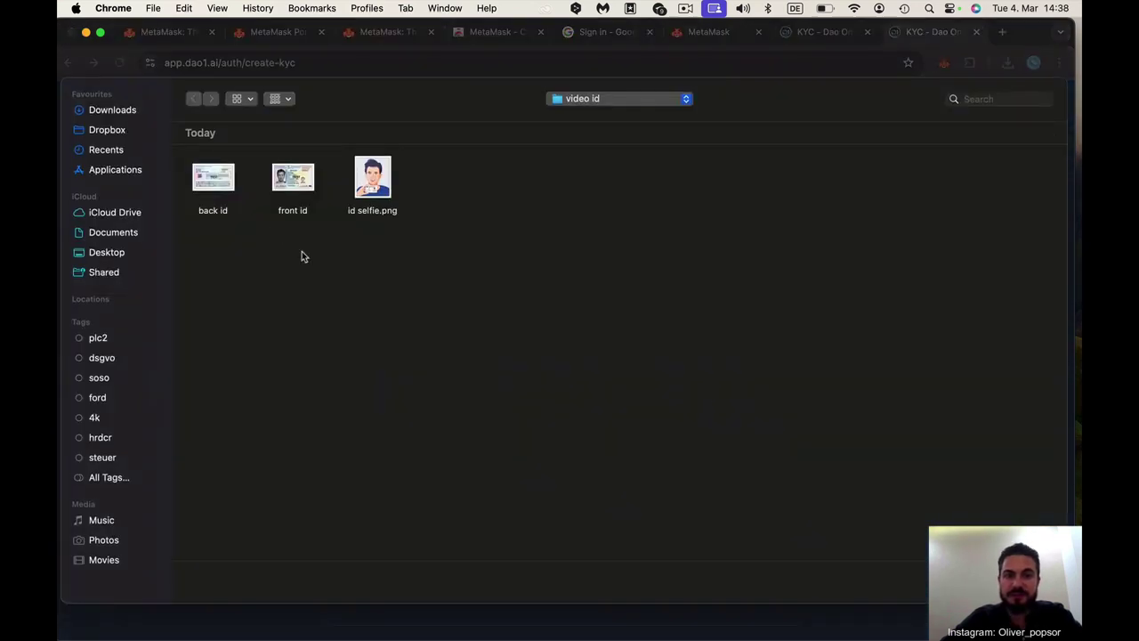
click(217, 187)
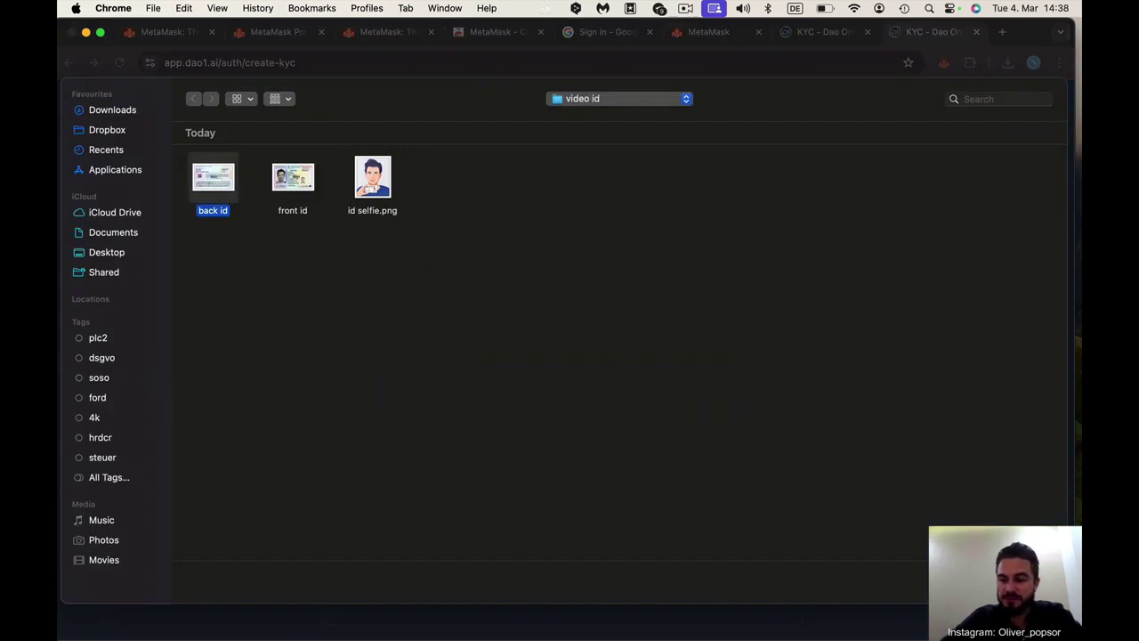
key(Return)
scroll(514, 457, down, 1)
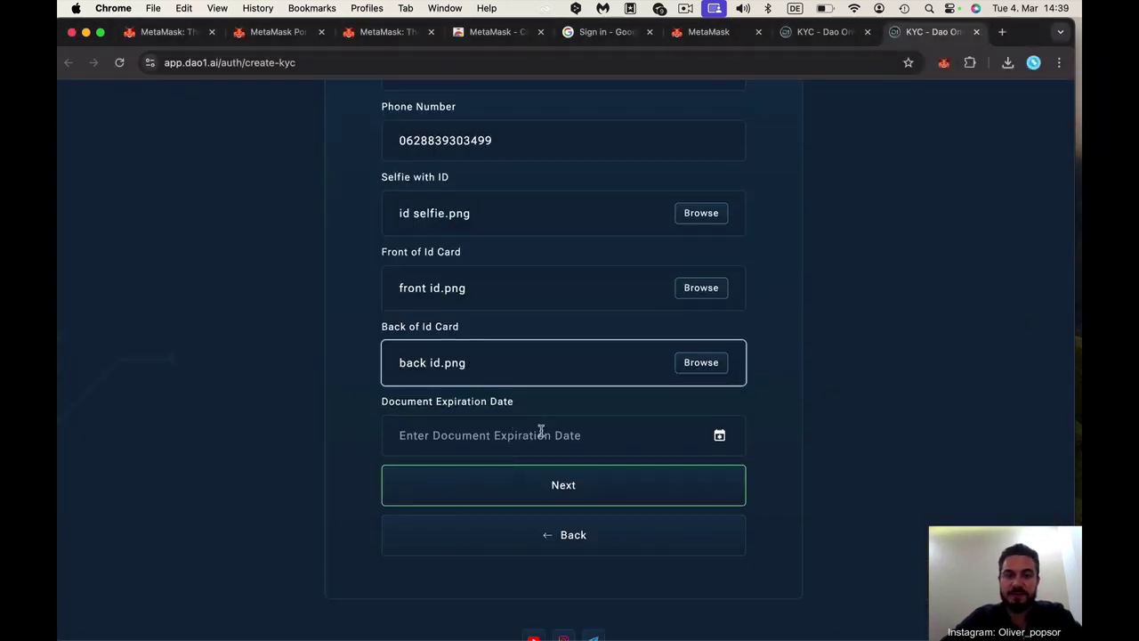
Set the document expiration date to 16 May 2035
click(540, 434)
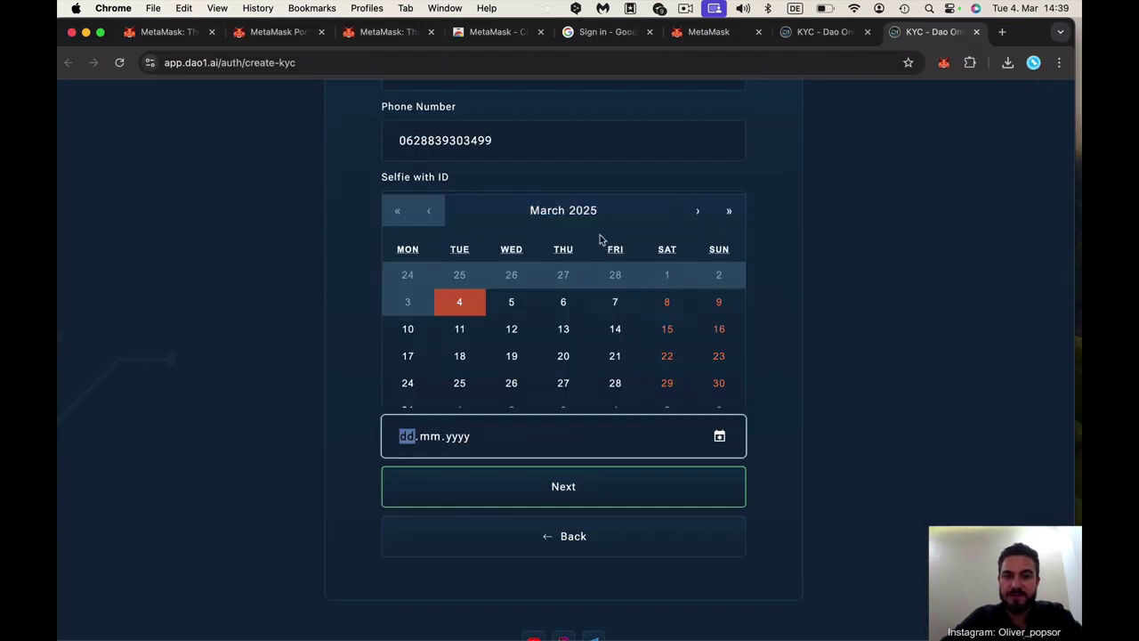
click(579, 216)
click(682, 326)
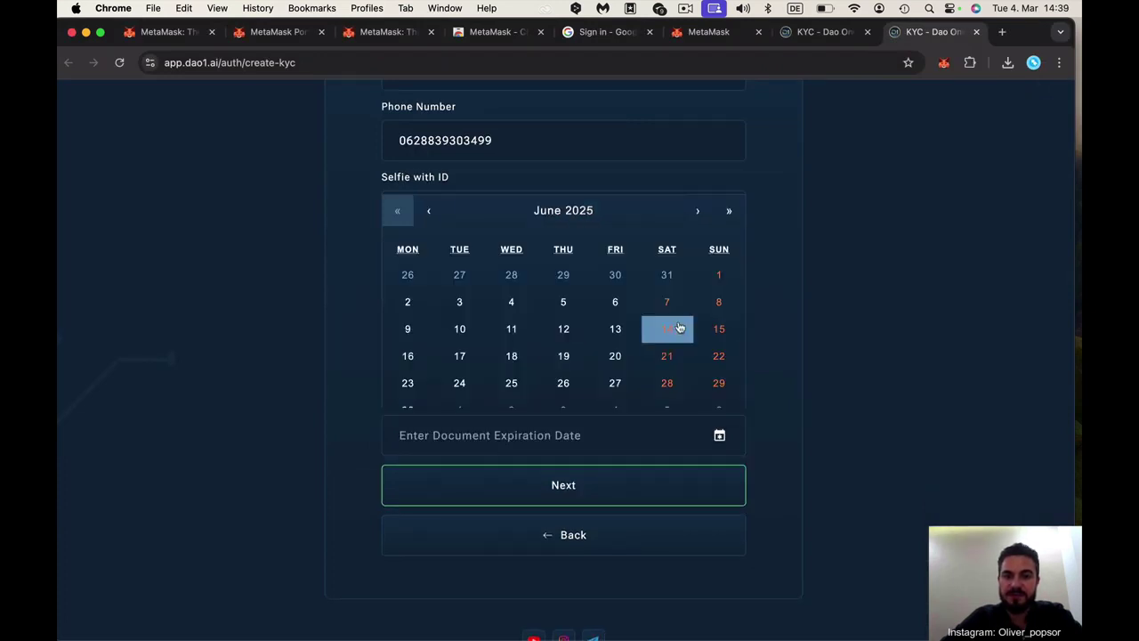
click(583, 216)
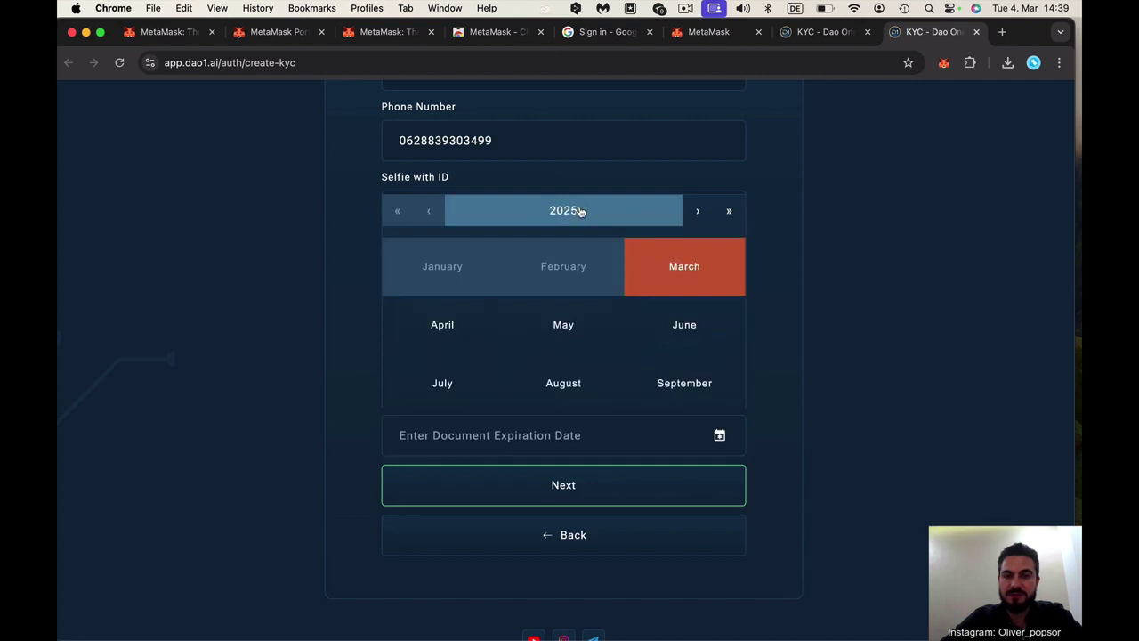
click(726, 220)
click(623, 216)
click(561, 323)
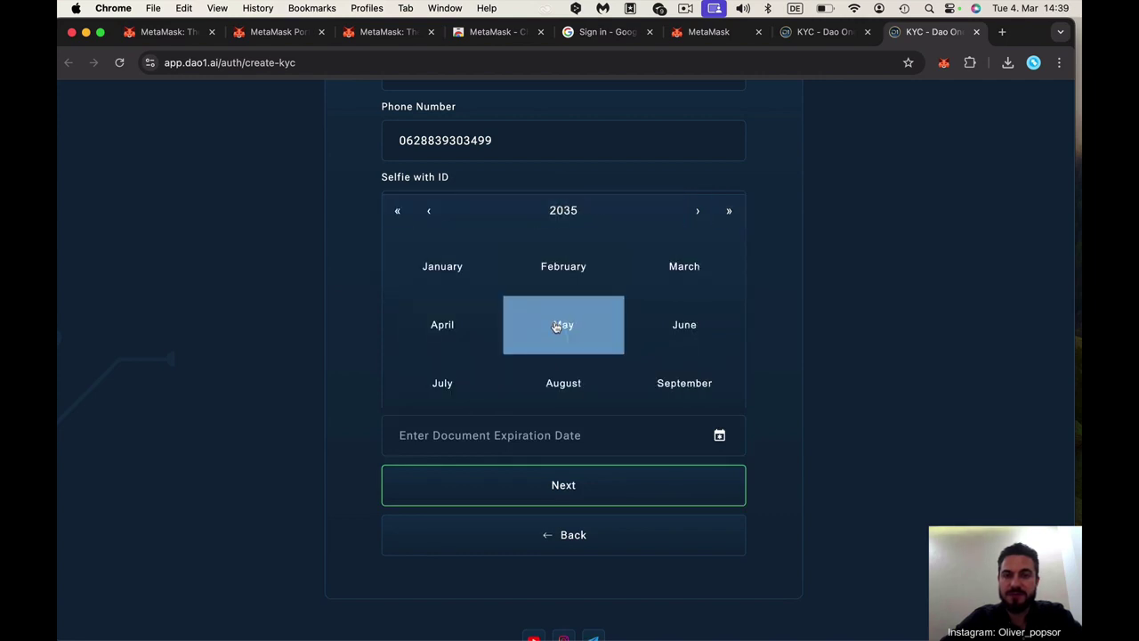
click(555, 327)
click(522, 347)
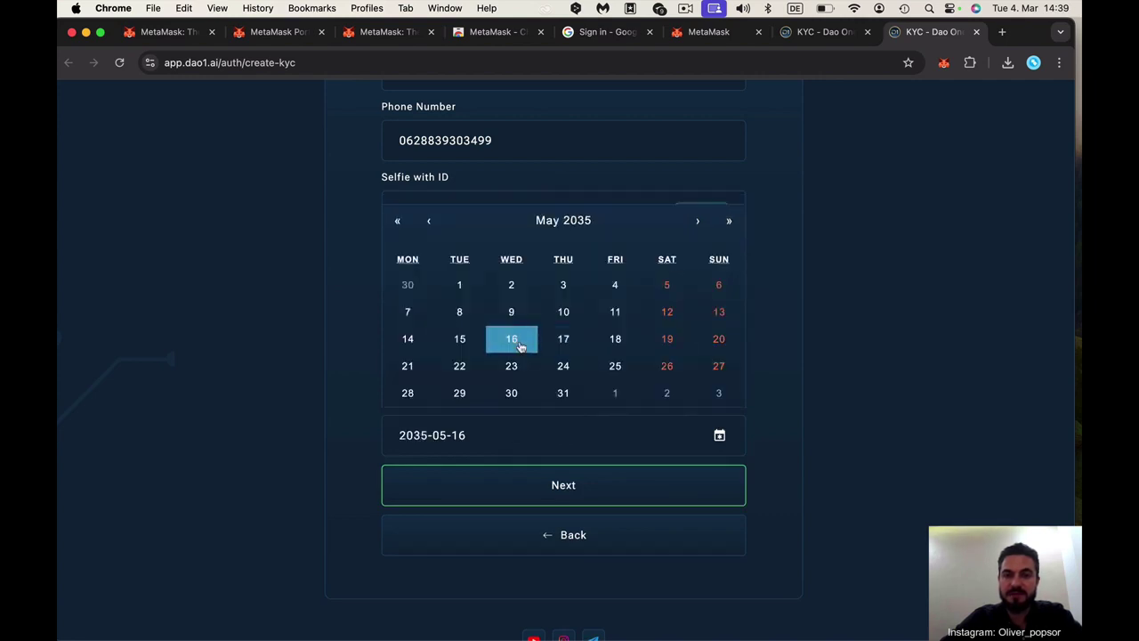
click(853, 441)
Submit the ID Document step to reach the Signature step
scroll(806, 430, up, 4)
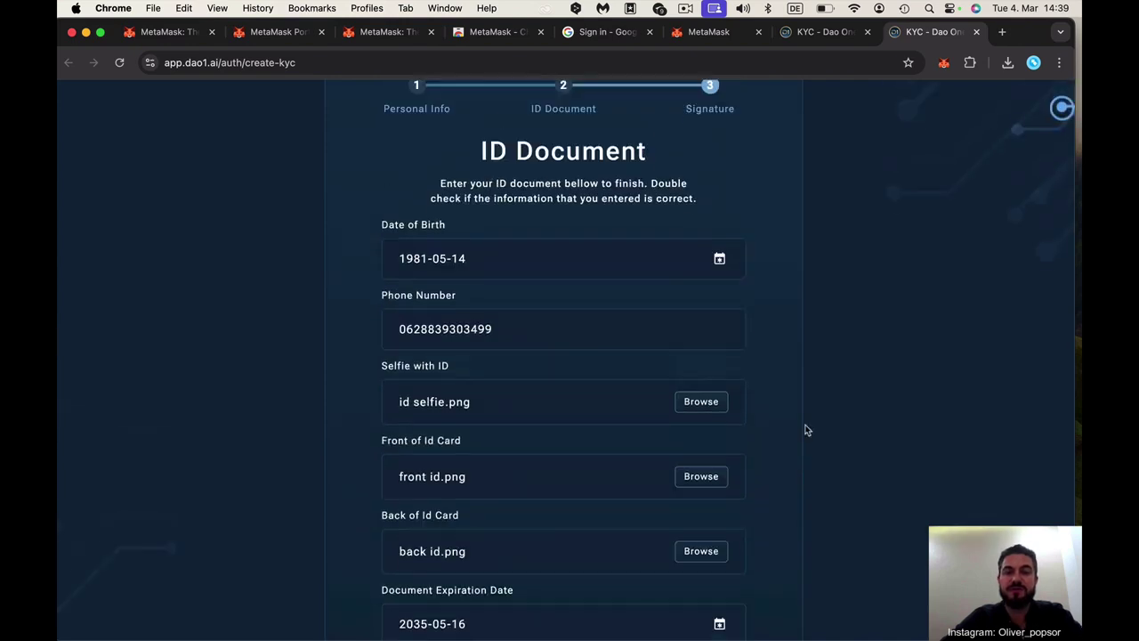
scroll(806, 430, down, 3)
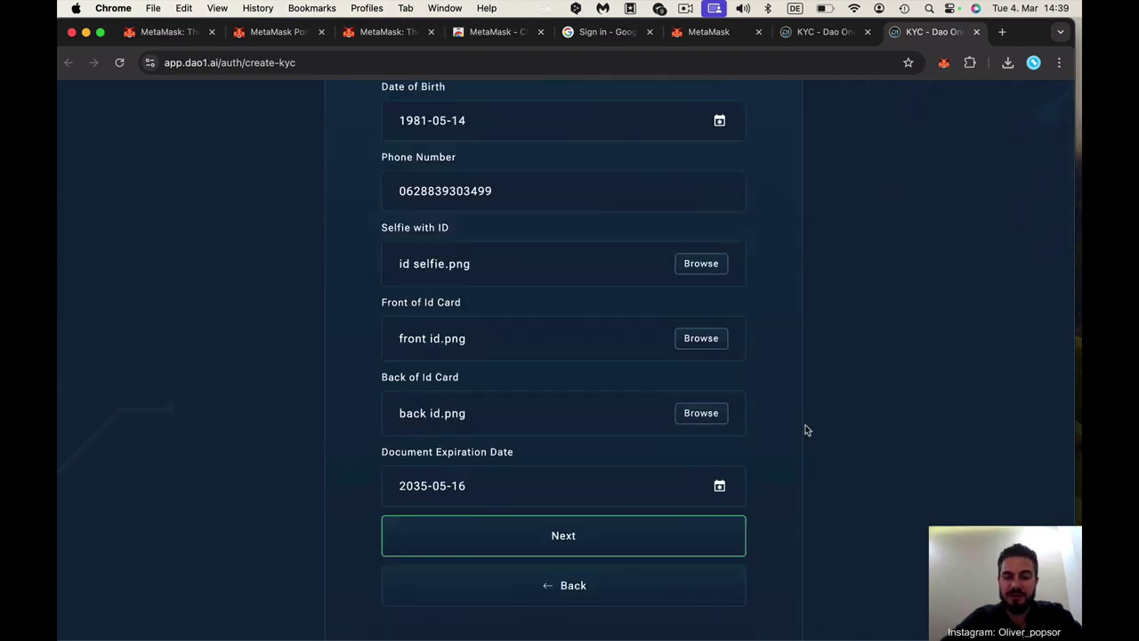
click(572, 541)
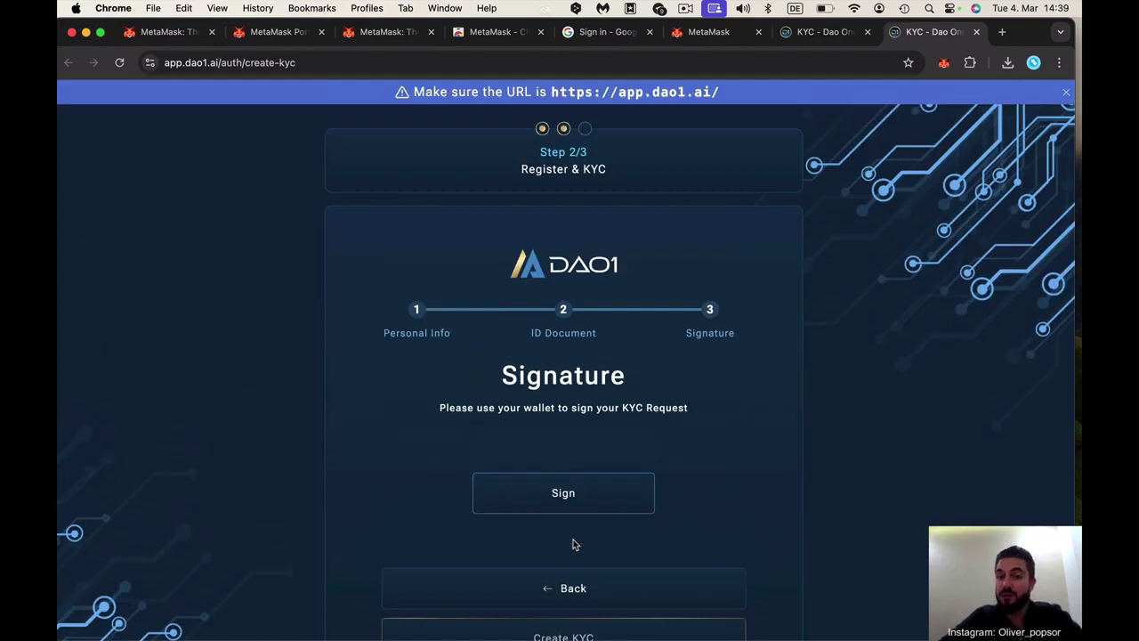
scroll(748, 376, down, 2)
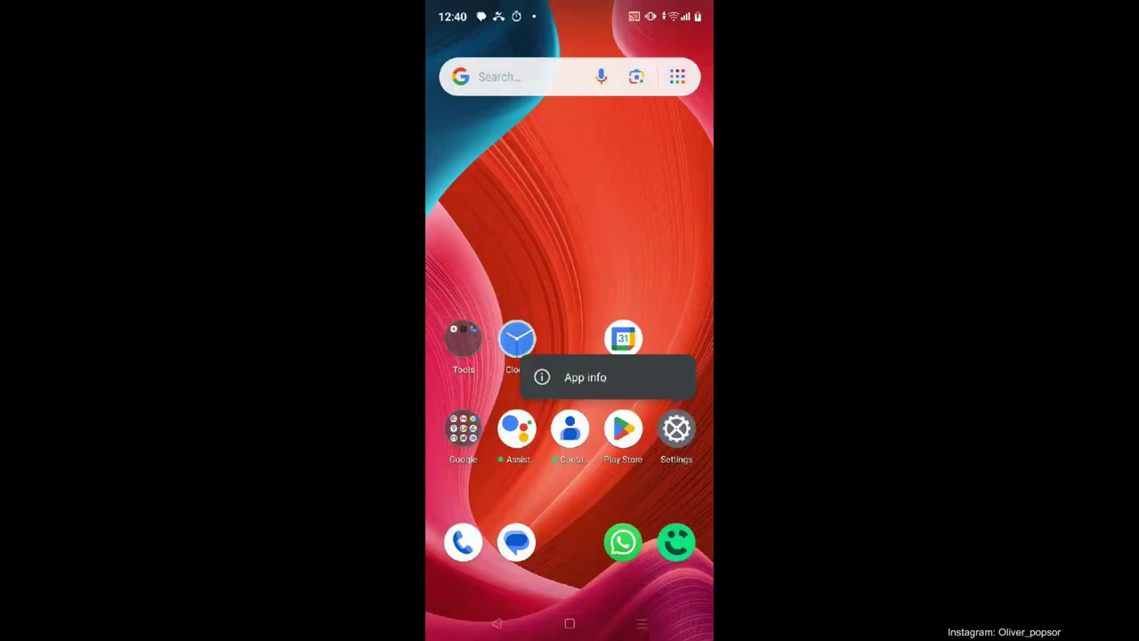
In Settings > Apps & notifications, set MetaMask as the default browser app
click(677, 429)
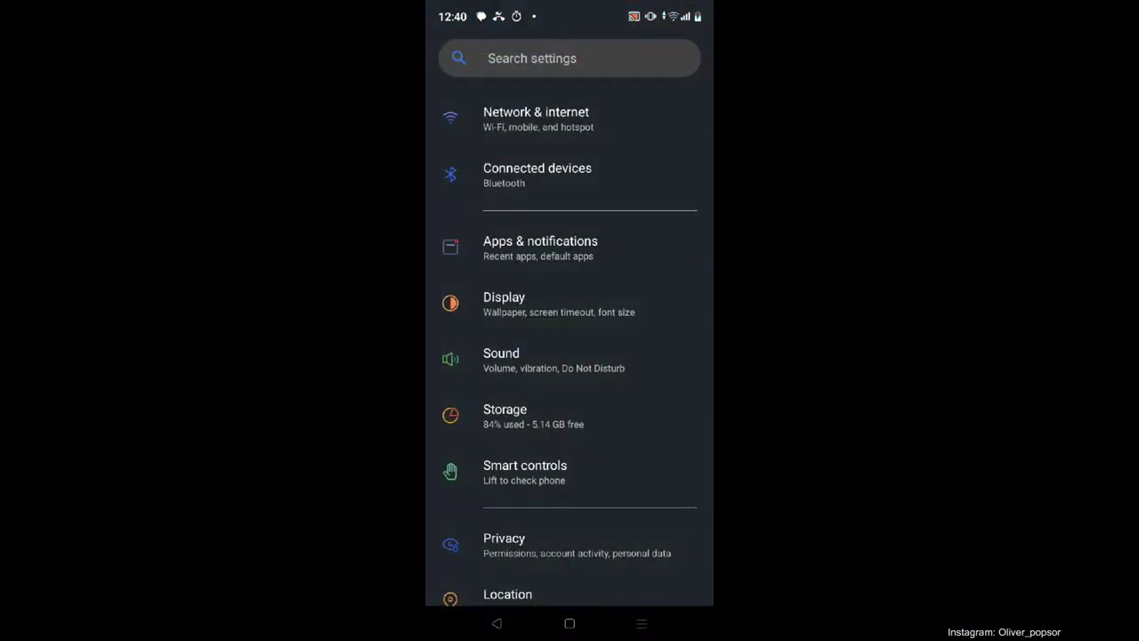
click(540, 248)
click(540, 247)
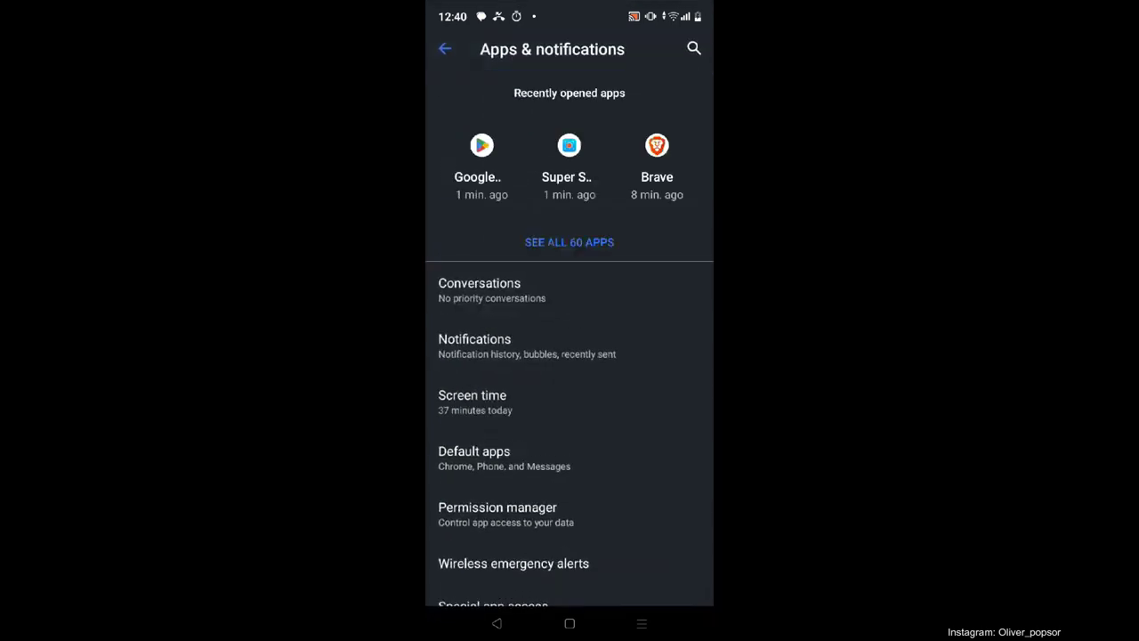
click(570, 242)
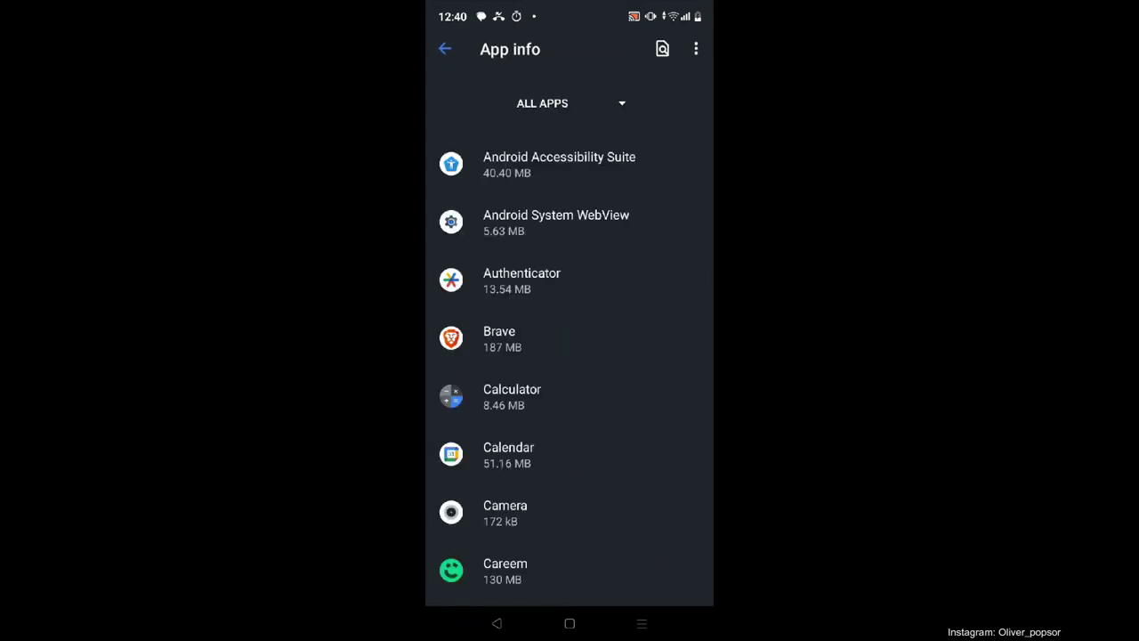
scroll(570, 338, down, 5)
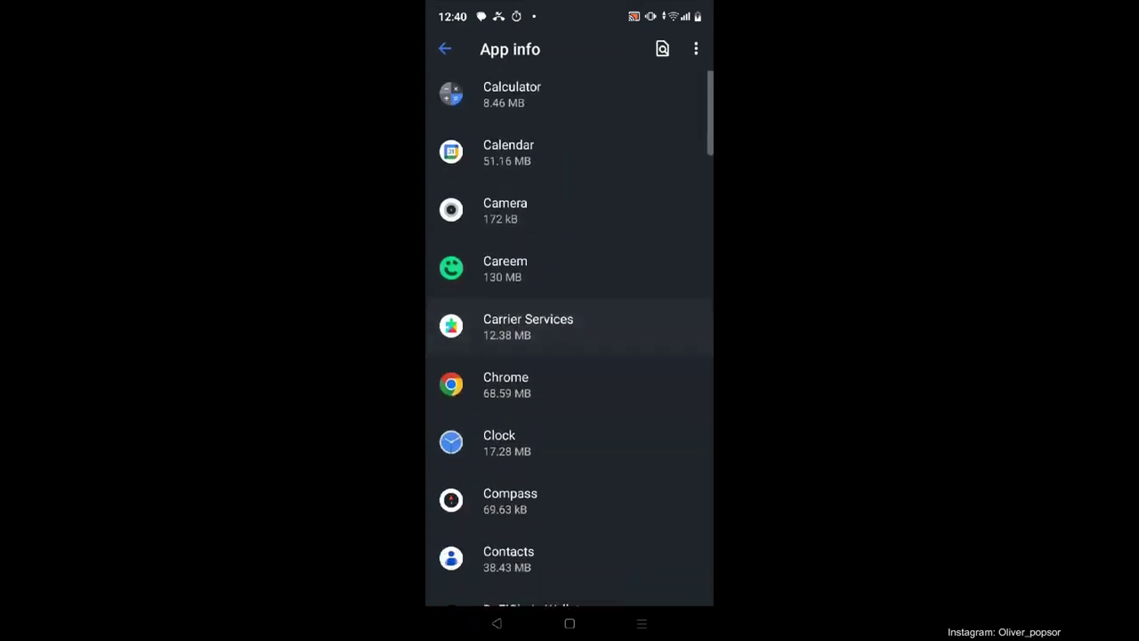
scroll(569, 338, down, 10)
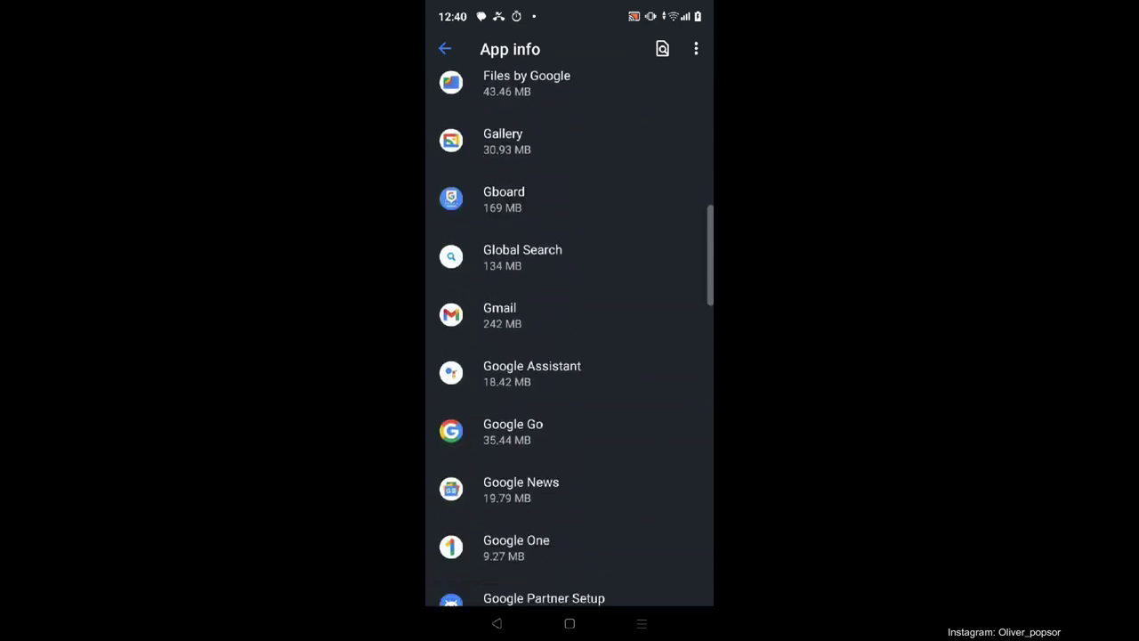
scroll(569, 338, down, 10)
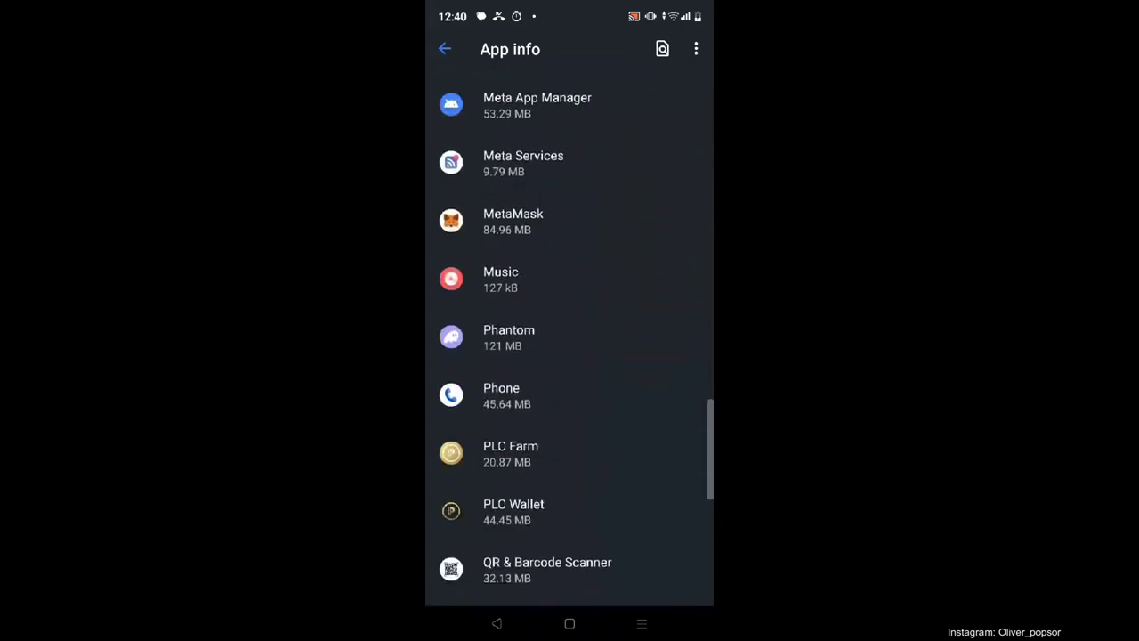
scroll(570, 338, up, 3)
click(513, 220)
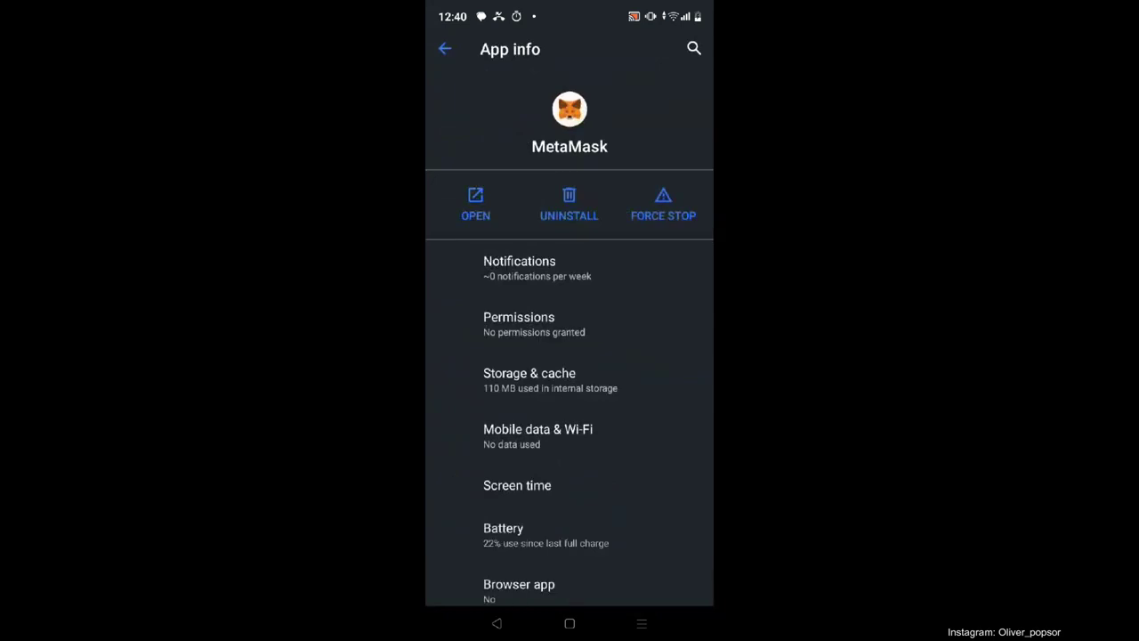
scroll(570, 485, down, 3)
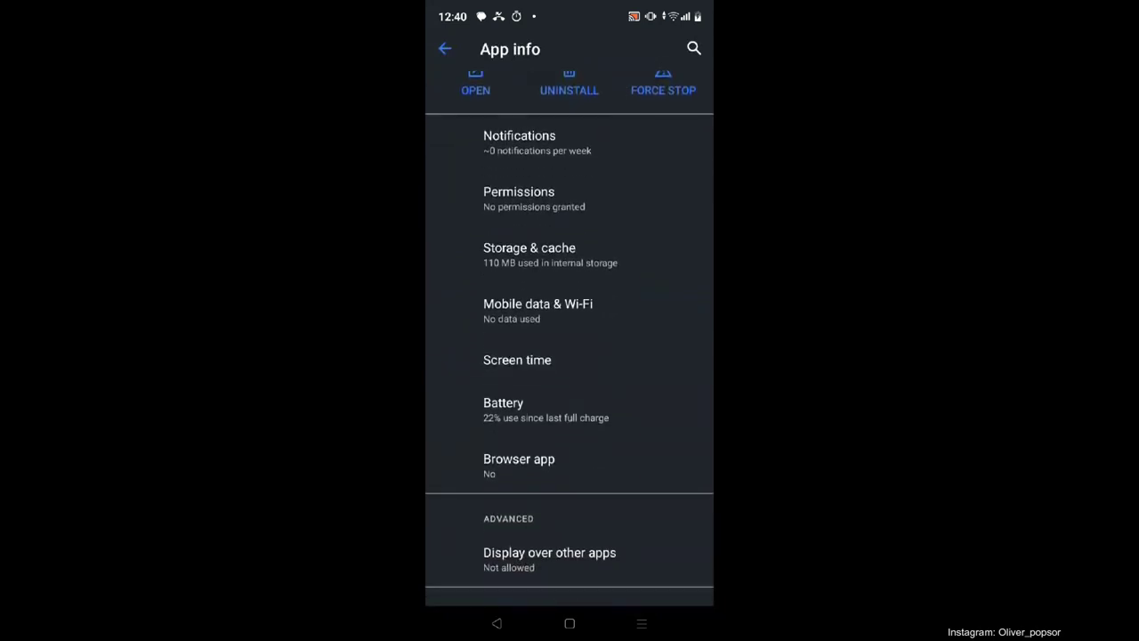
click(569, 465)
click(552, 221)
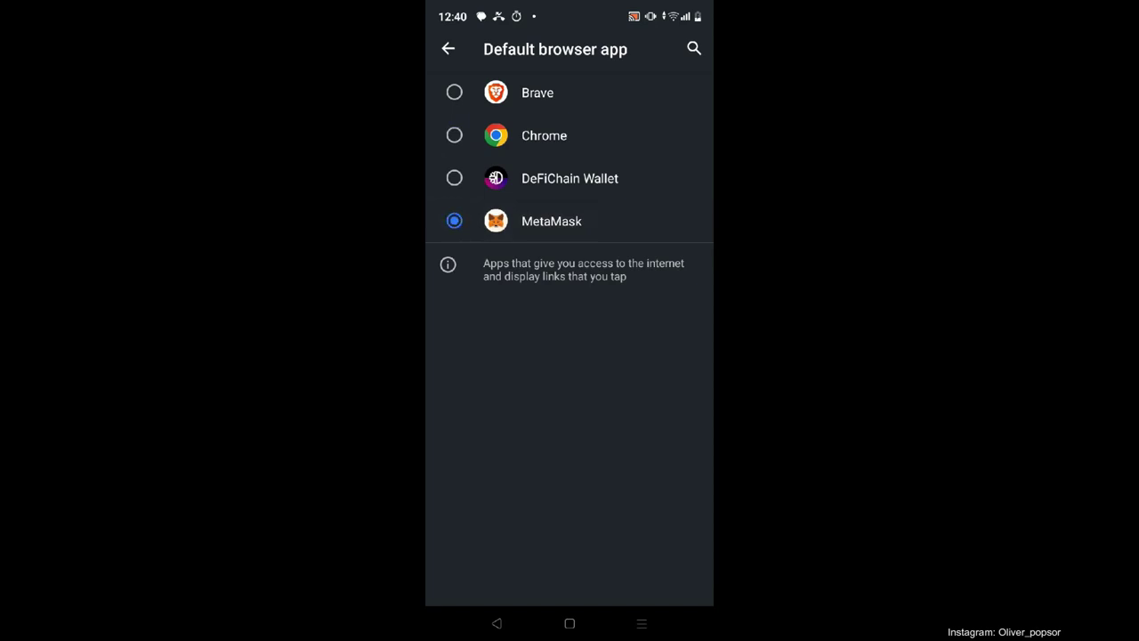
Return to the home screen and search the app drawer for 'Meta'
click(448, 49)
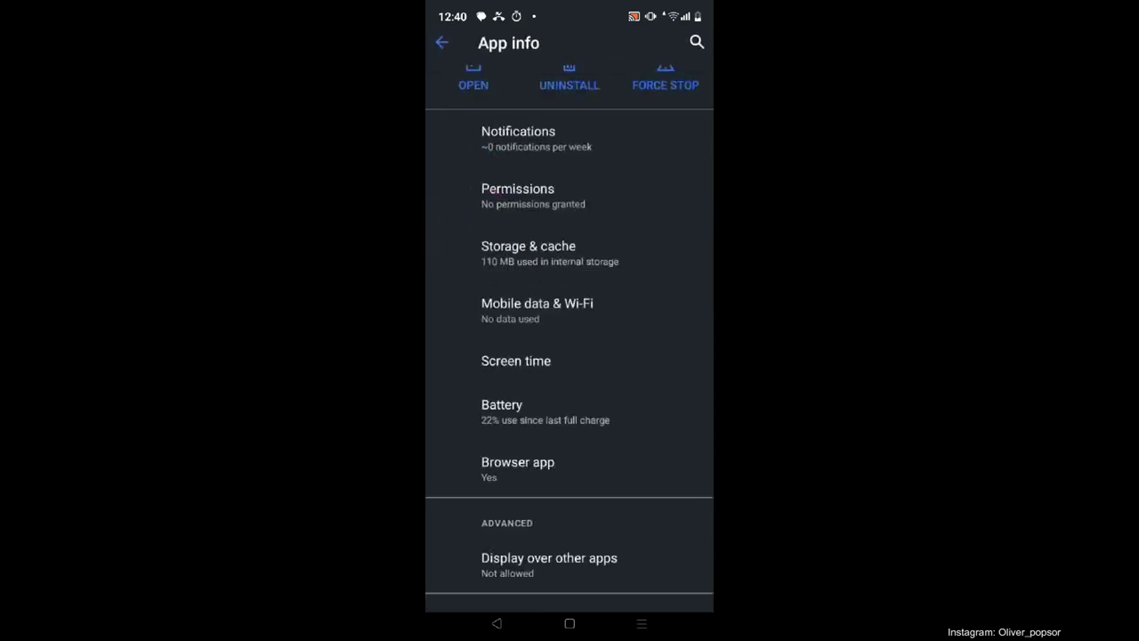
click(444, 49)
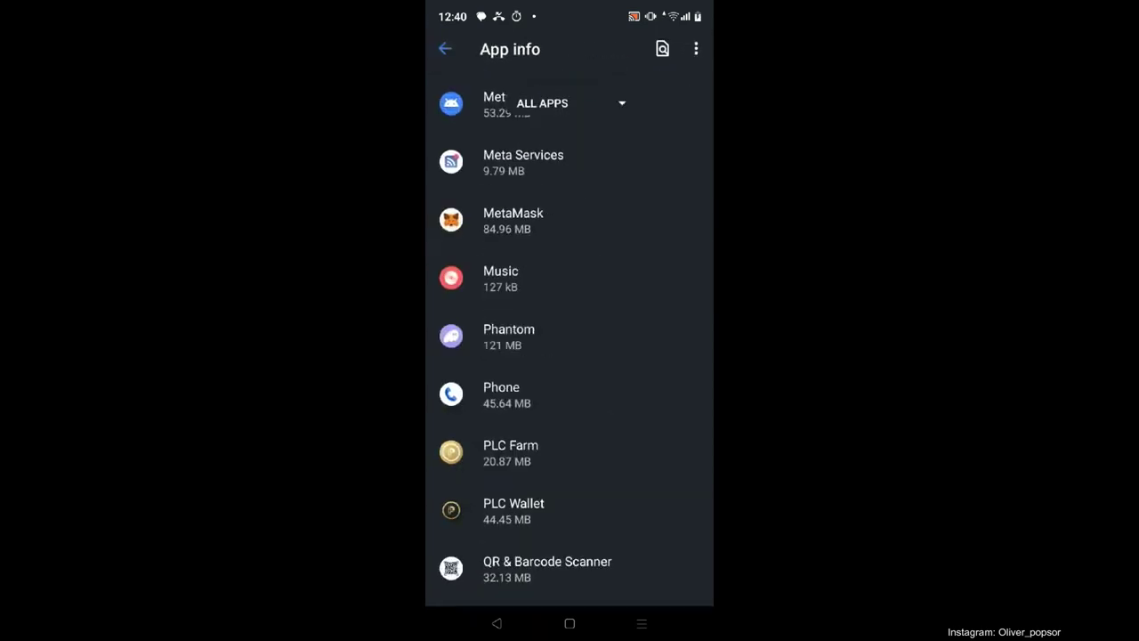
click(444, 47)
click(444, 47)
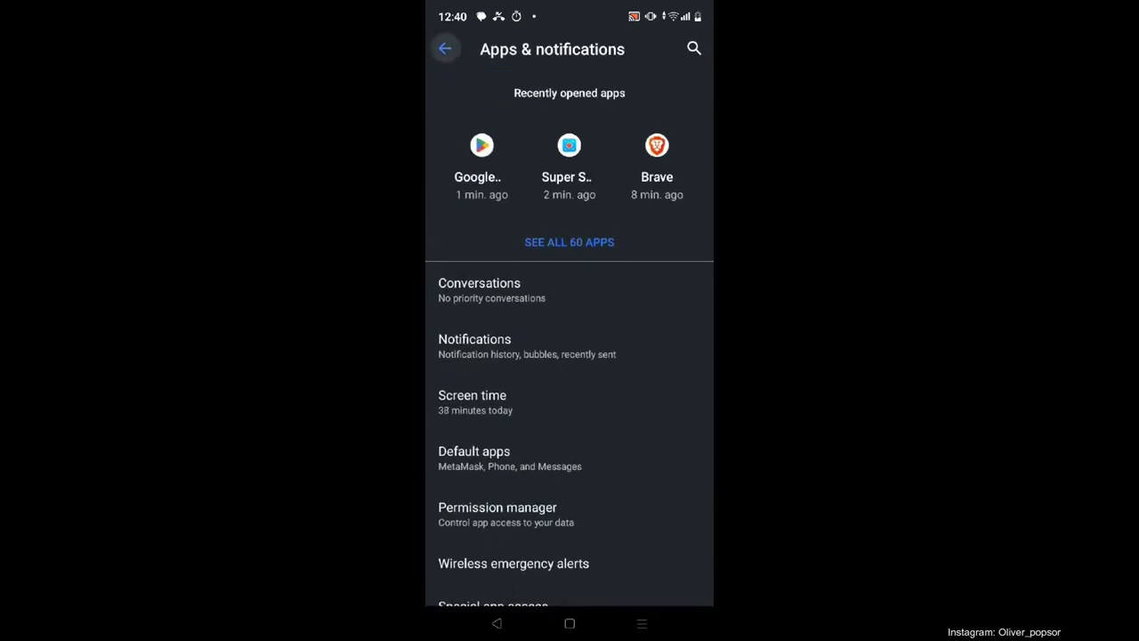
click(570, 623)
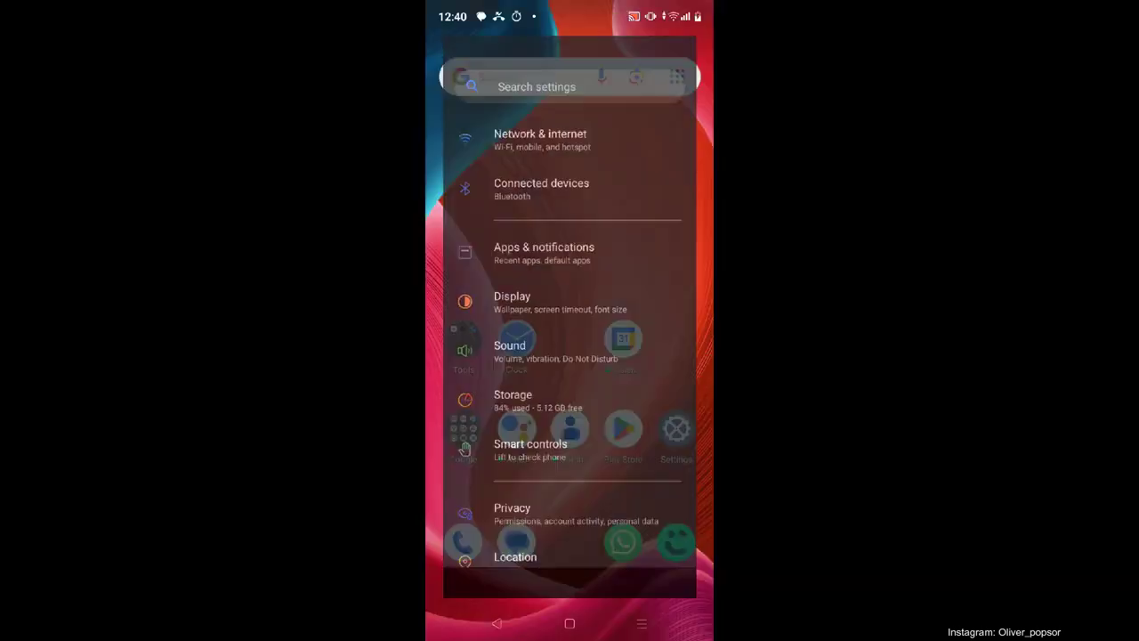
click(641, 623)
click(569, 623)
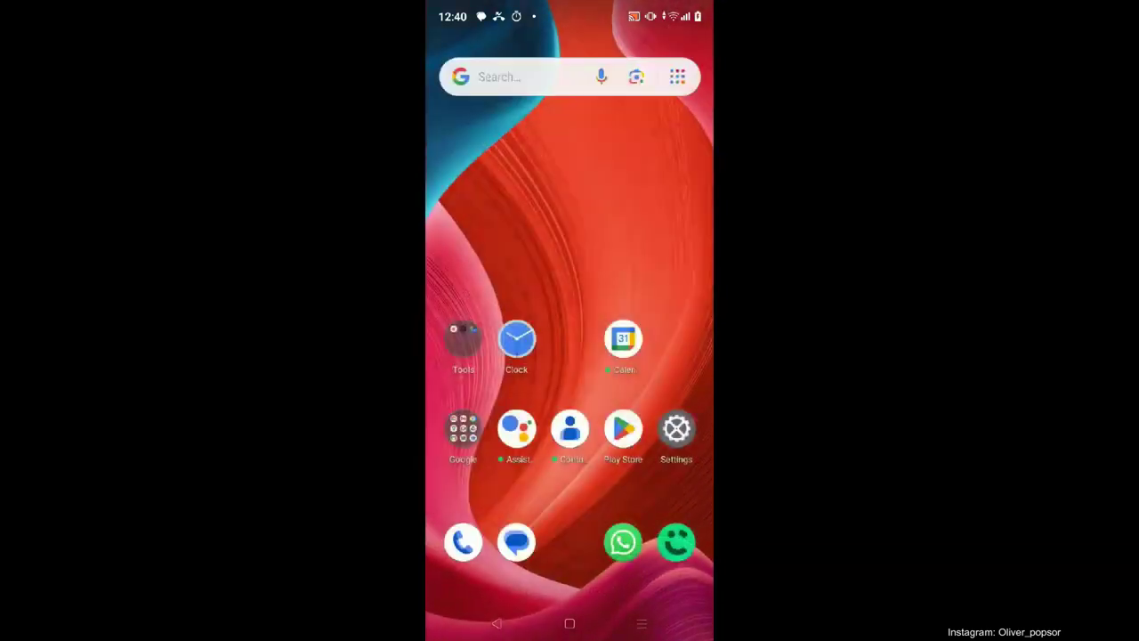
drag(570, 534, 570, 223)
click(570, 64)
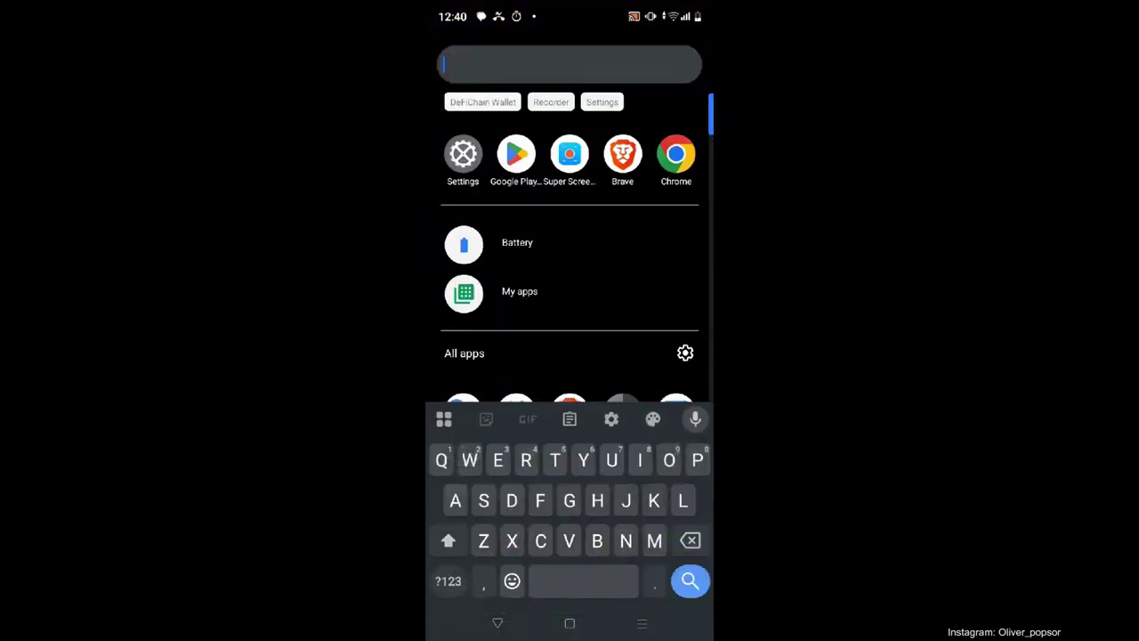
text(Meta)
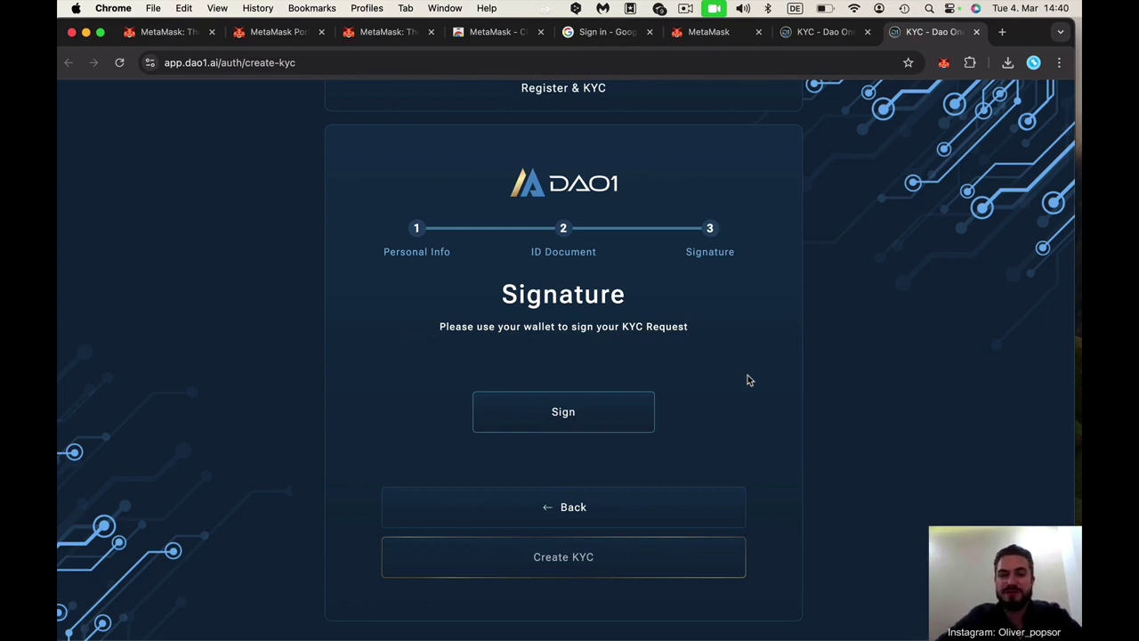
Sign the KYC request with MetaMask and submit it with Create KYC
click(561, 417)
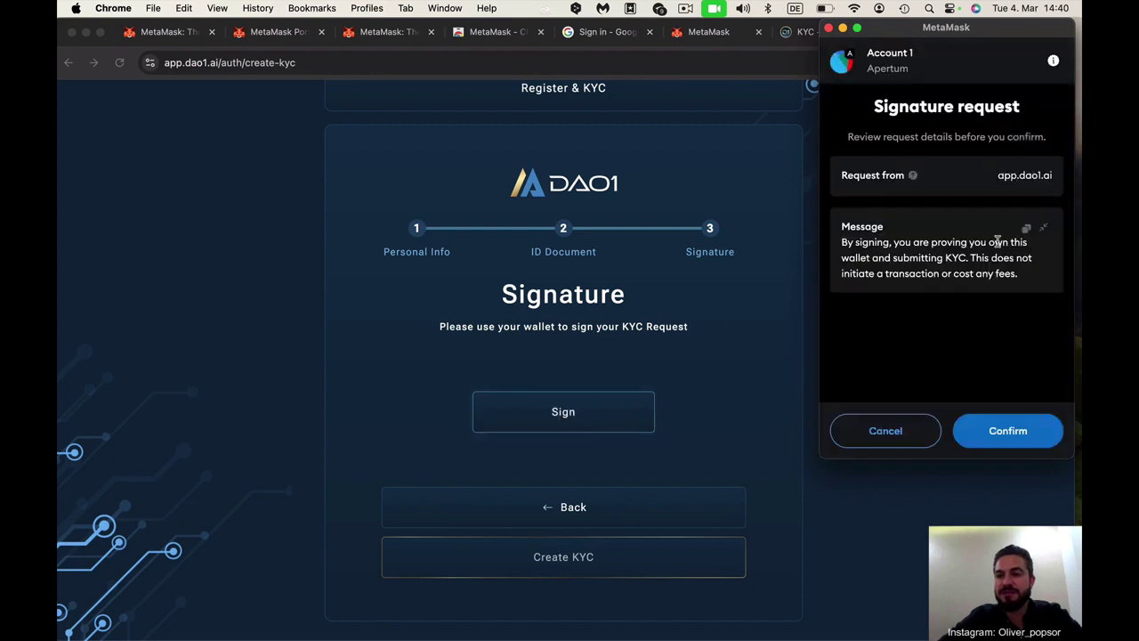
click(995, 431)
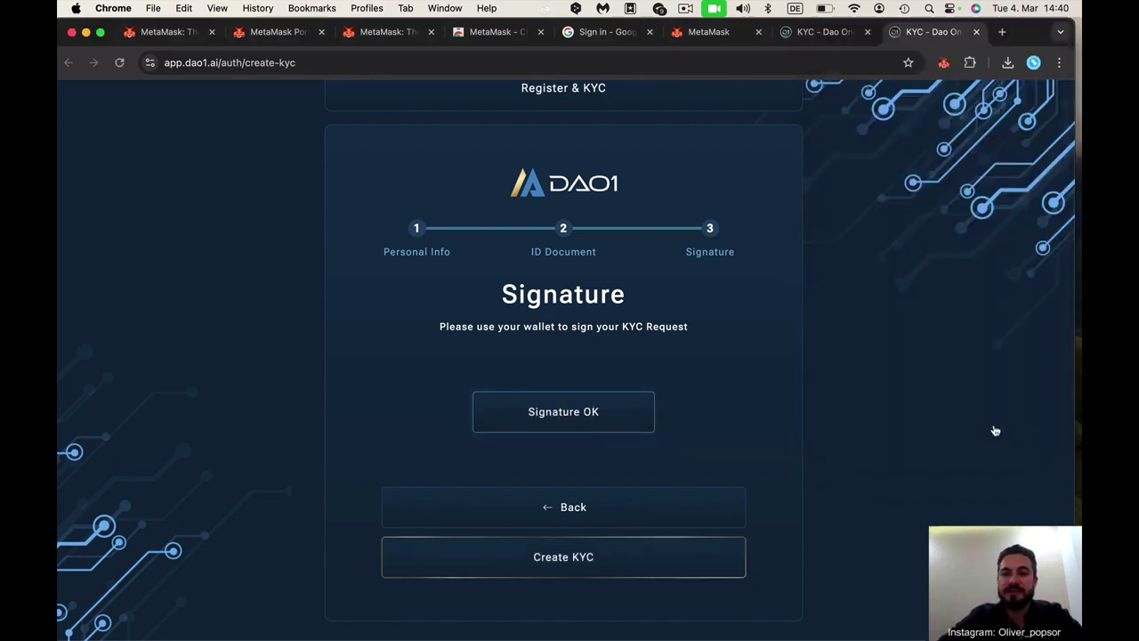
click(582, 559)
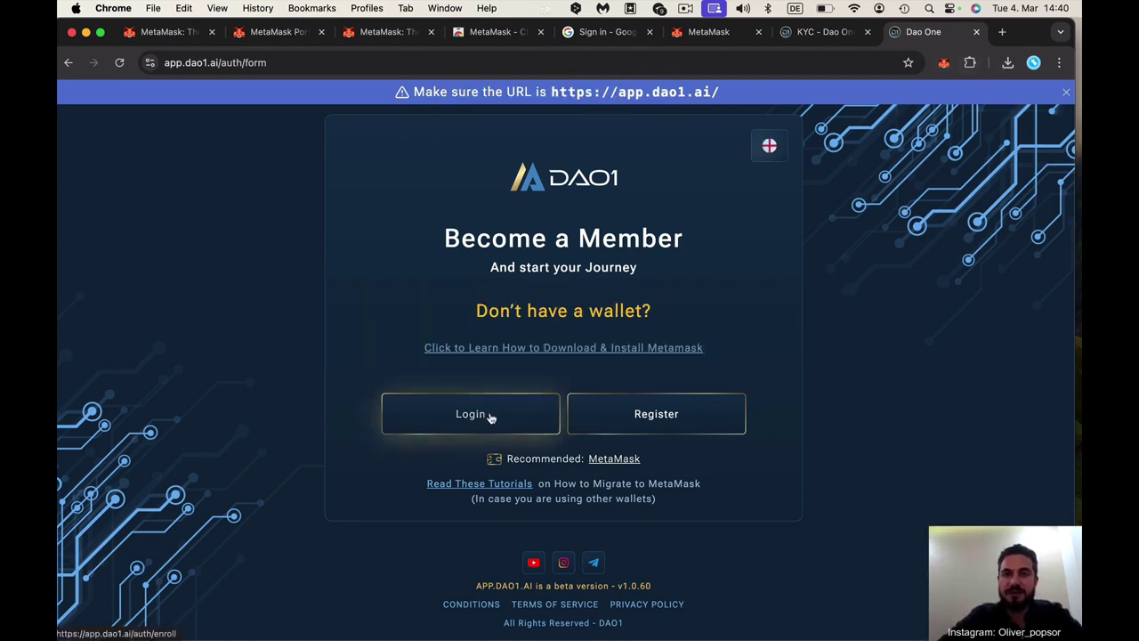
Log in from the Become a Member page to view the Pending Approval KYC status
click(471, 428)
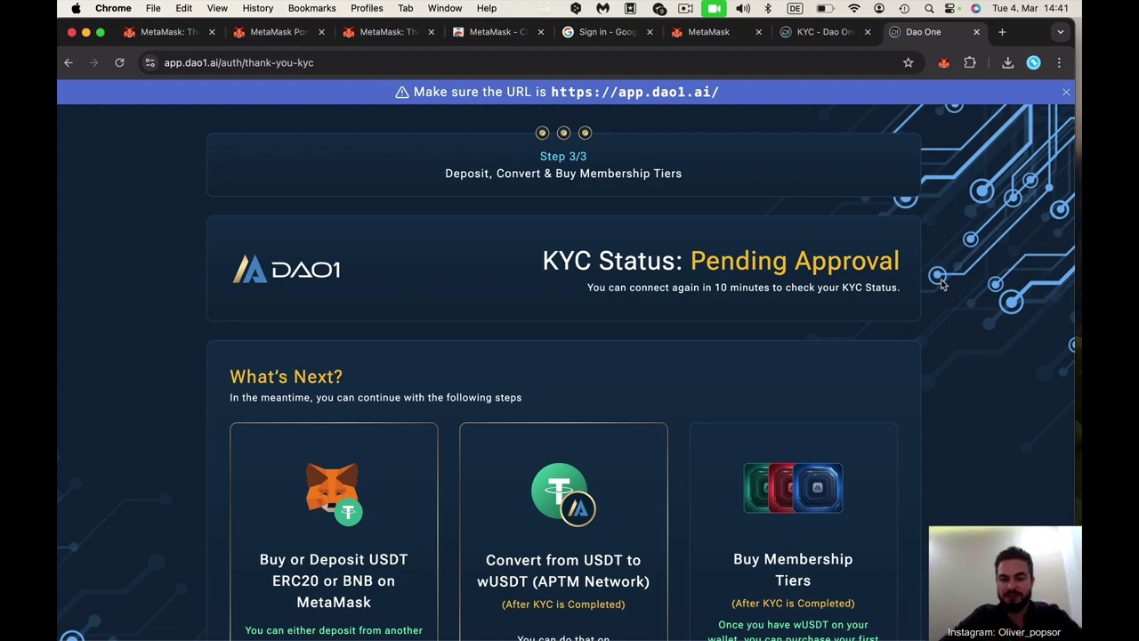
scroll(928, 328, down, 5)
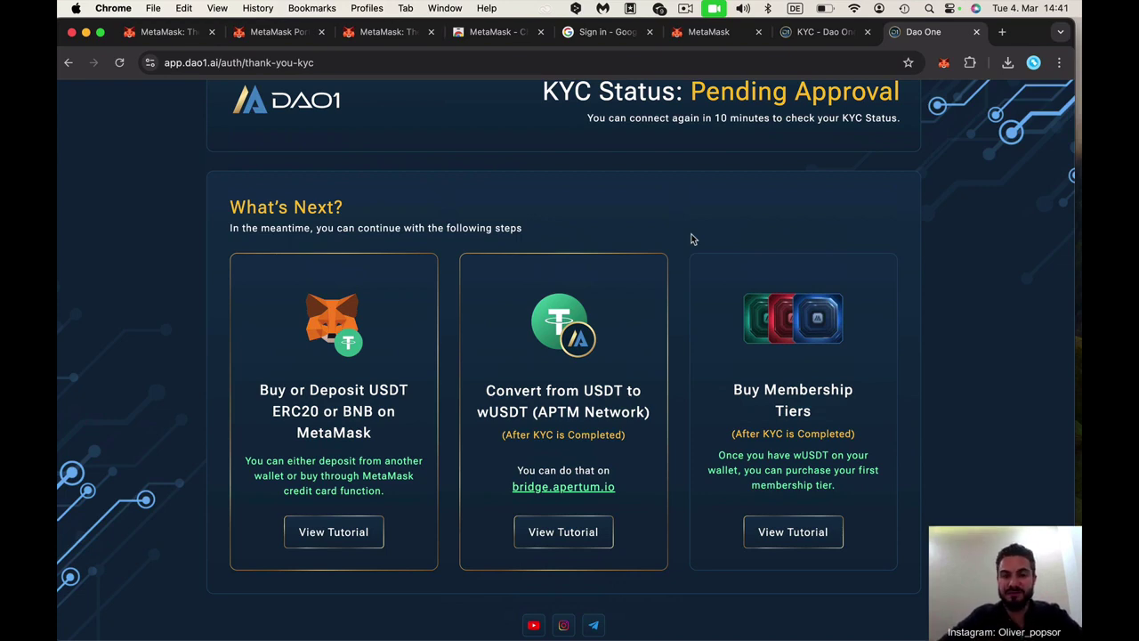
scroll(694, 238, up, 4)
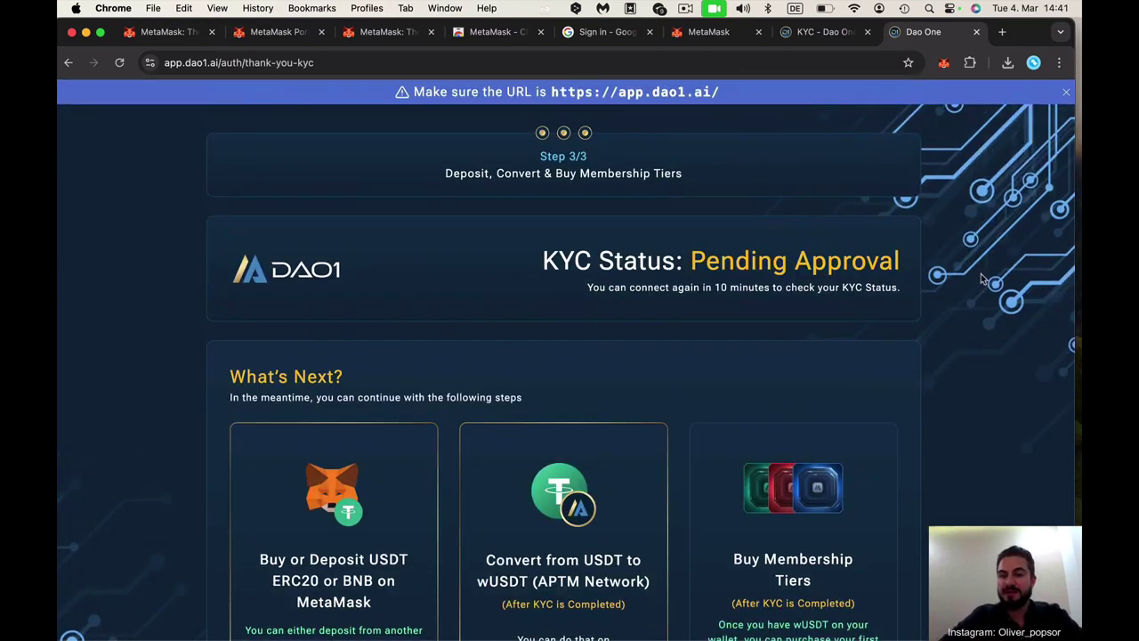